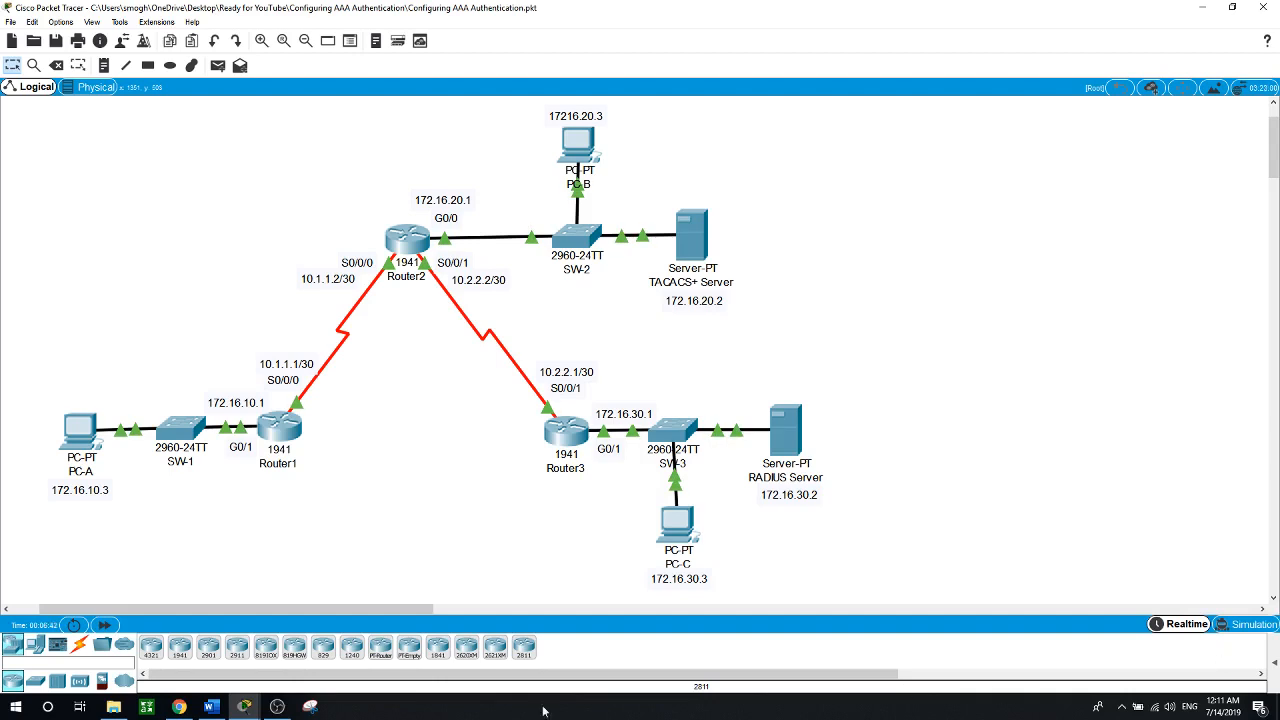
On Router1's CLI, enter privileged EXEC mode and then global configuration mode
left_click(278, 427)
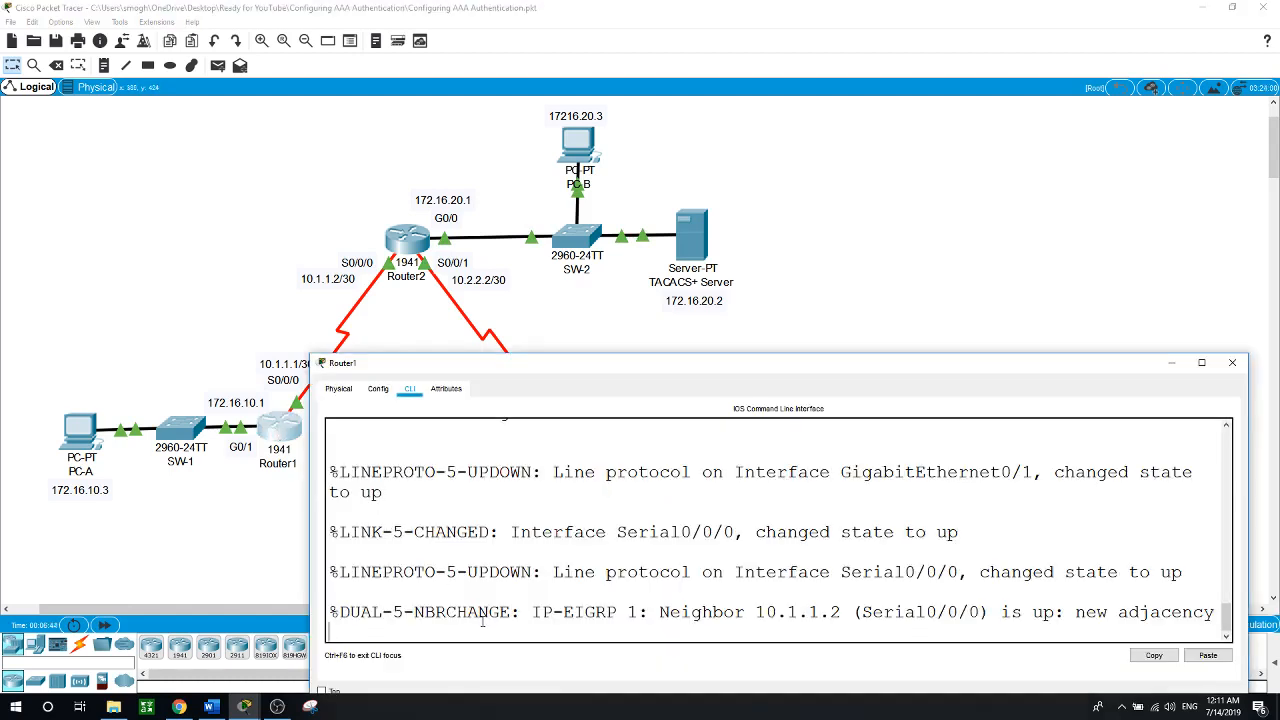
key("Return")
type("en")
key("Return")
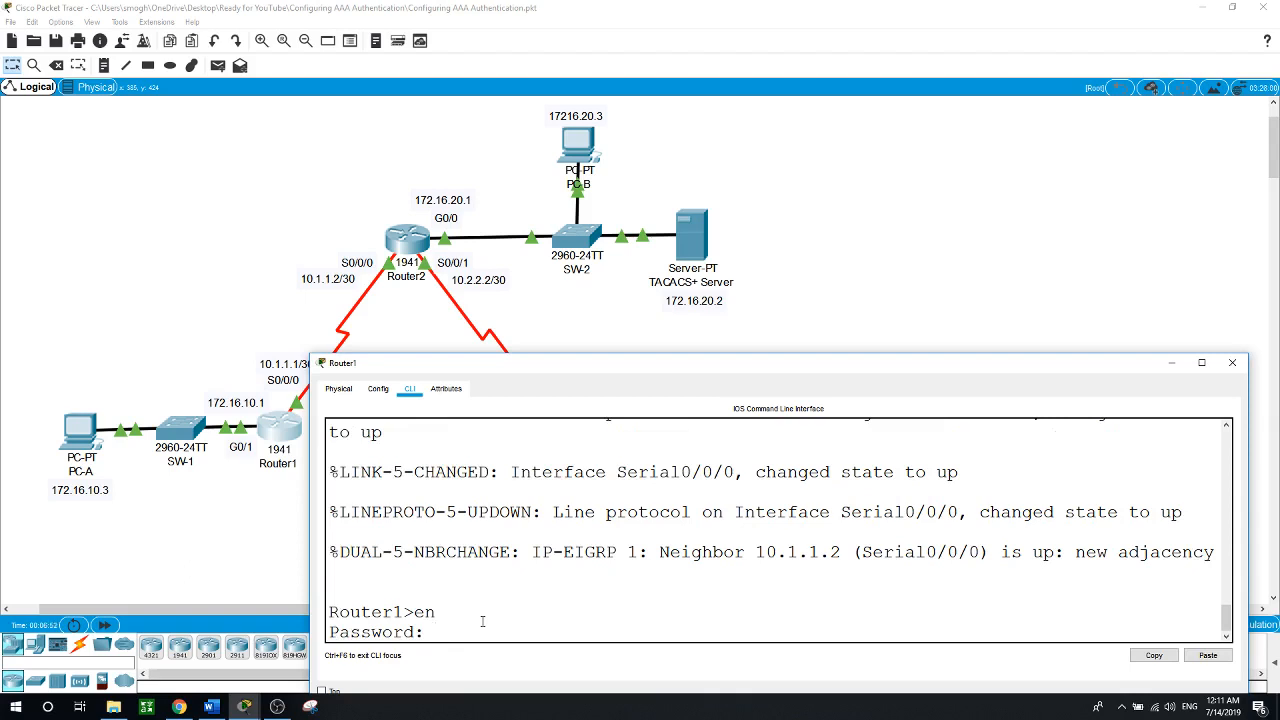
key("Return")
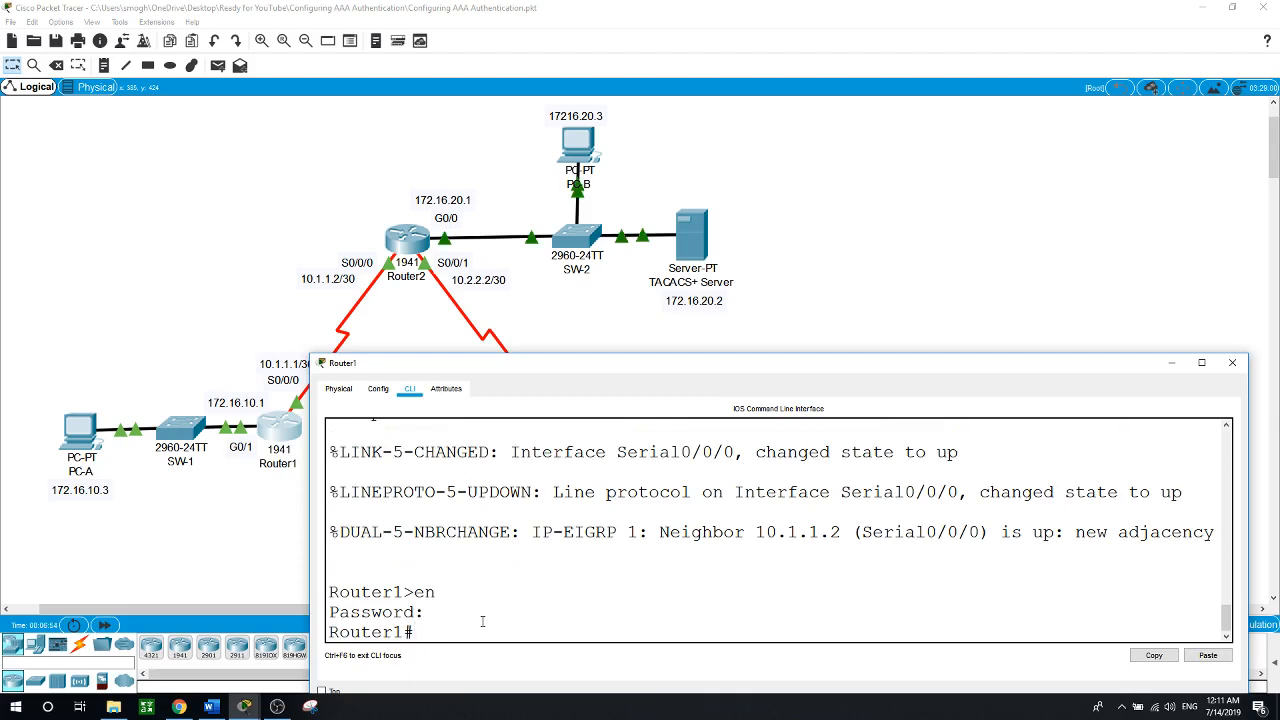
type("conf t")
key("Return")
Create a local admin username on Router1 with a secret password, then return to the topology
type("usern")
key("Tab")
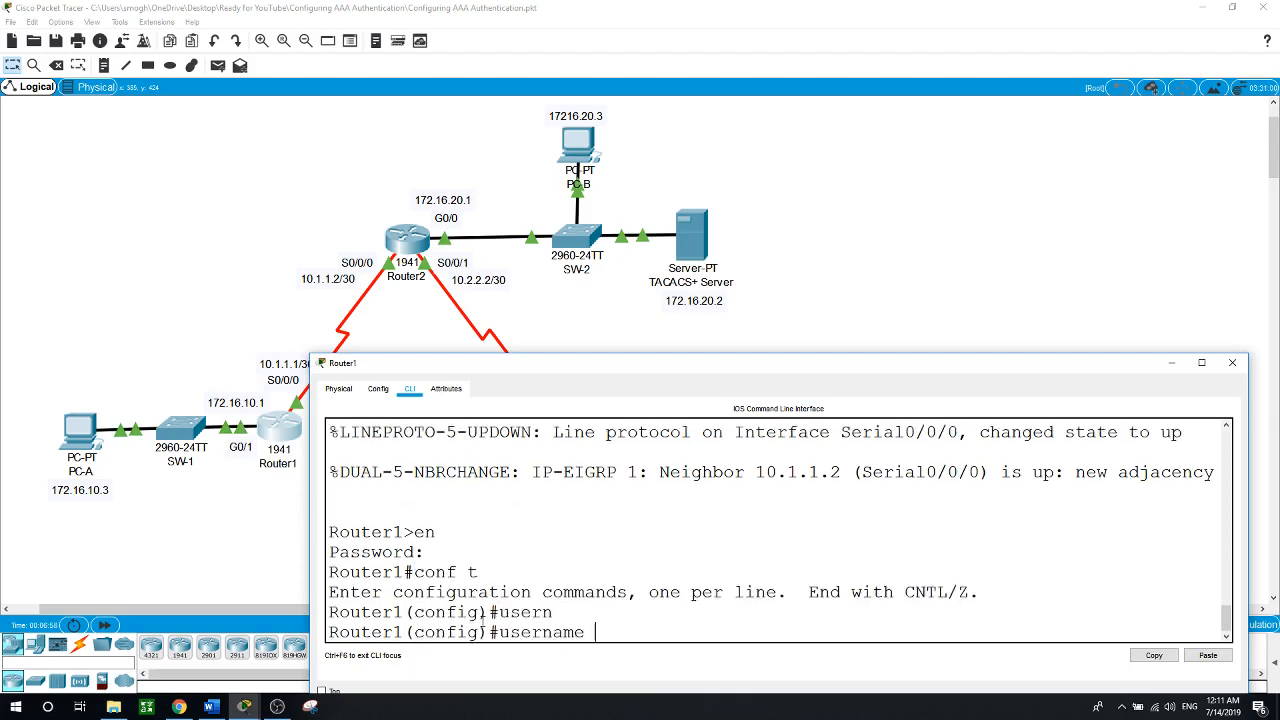
type("Admin1 se")
key("Tab")
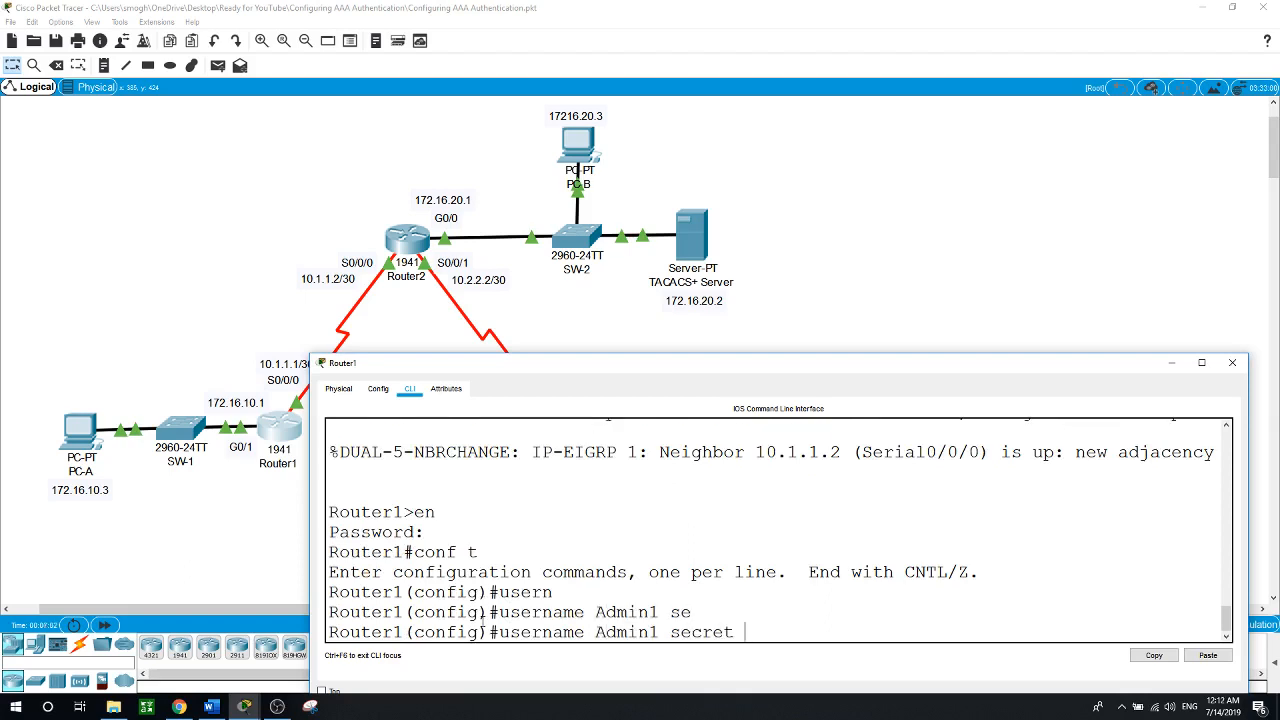
type("Admin1")
key("Return")
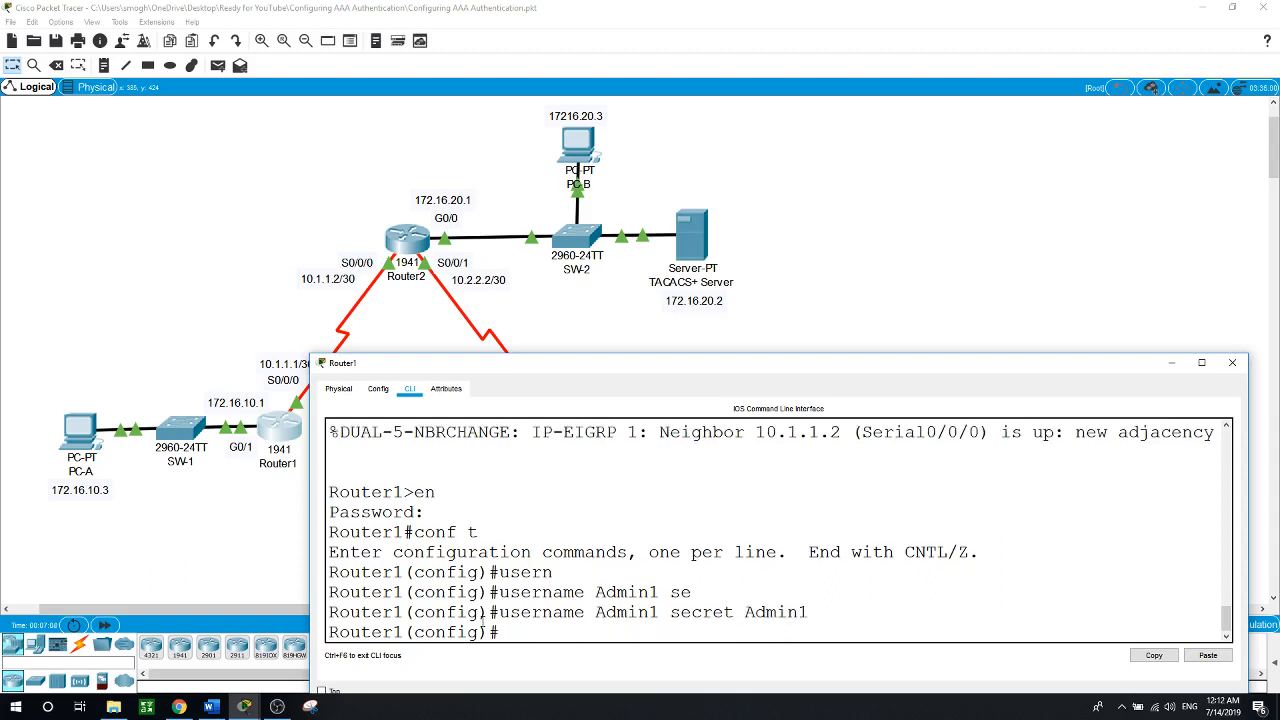
left_click(883, 319)
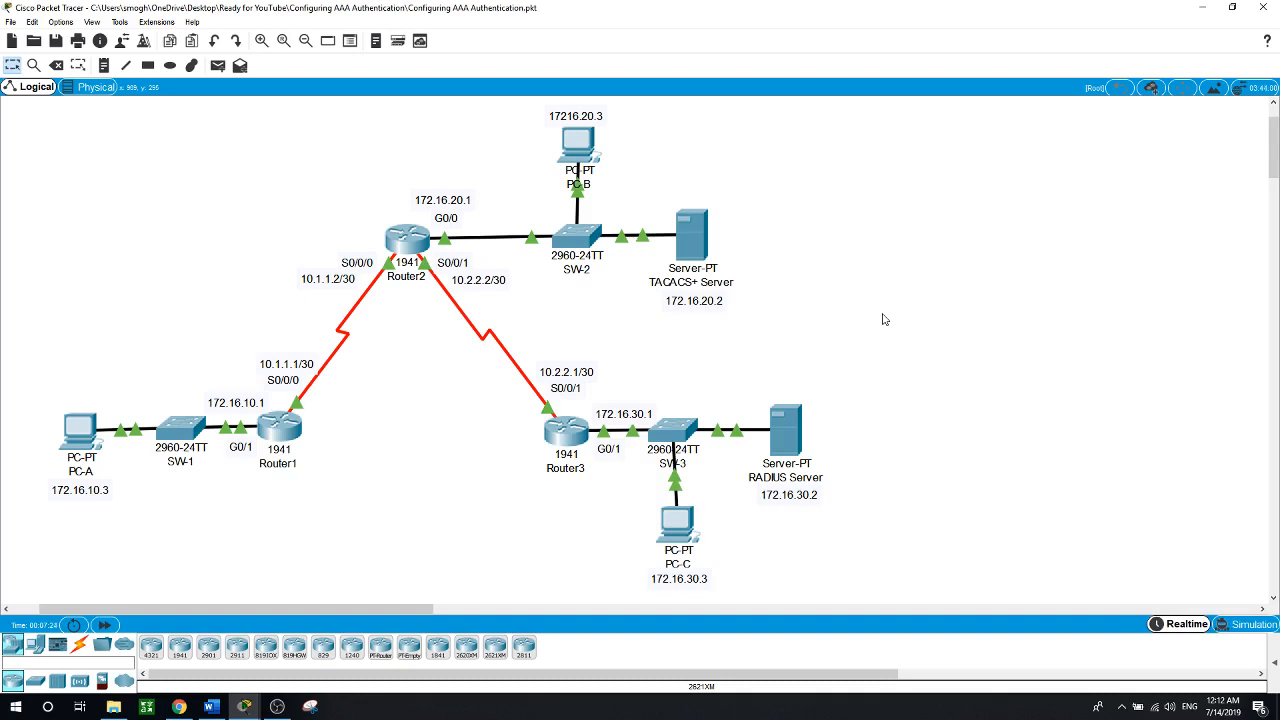
Enable AAA on Router1 with aaa new-model
left_click(279, 428)
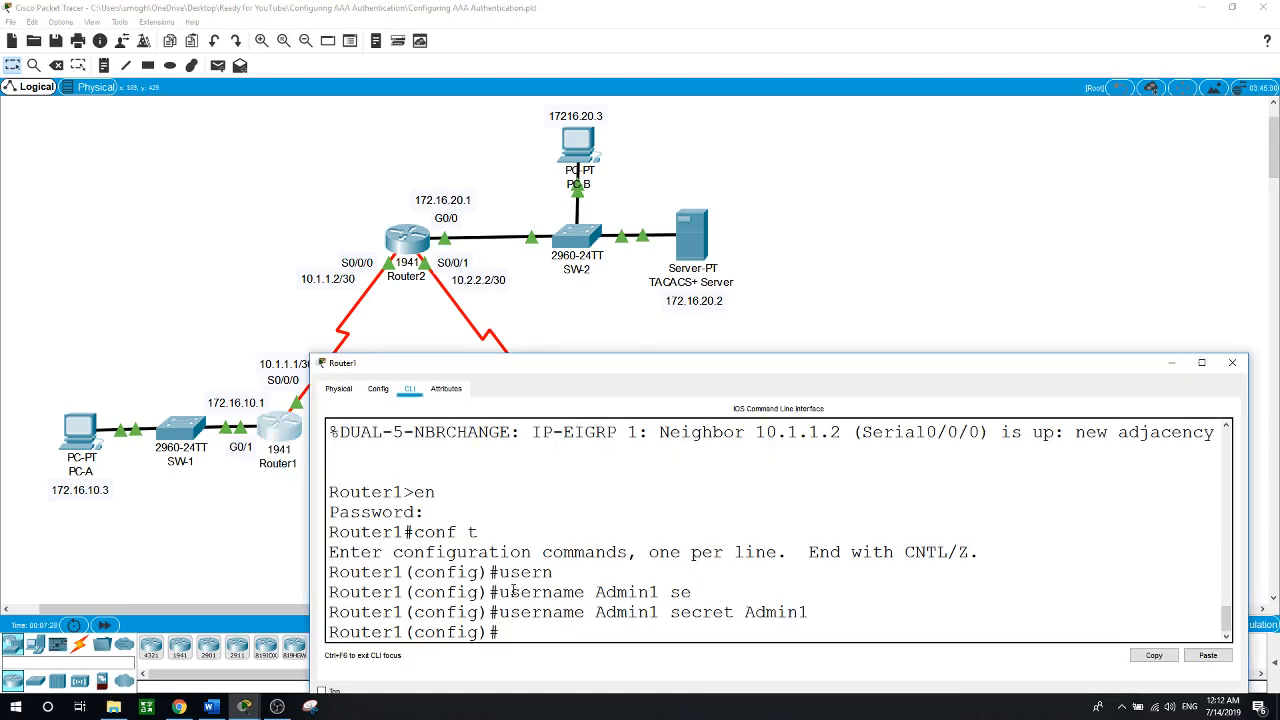
type("aaa  ne")
key("Tab")
key("Return")
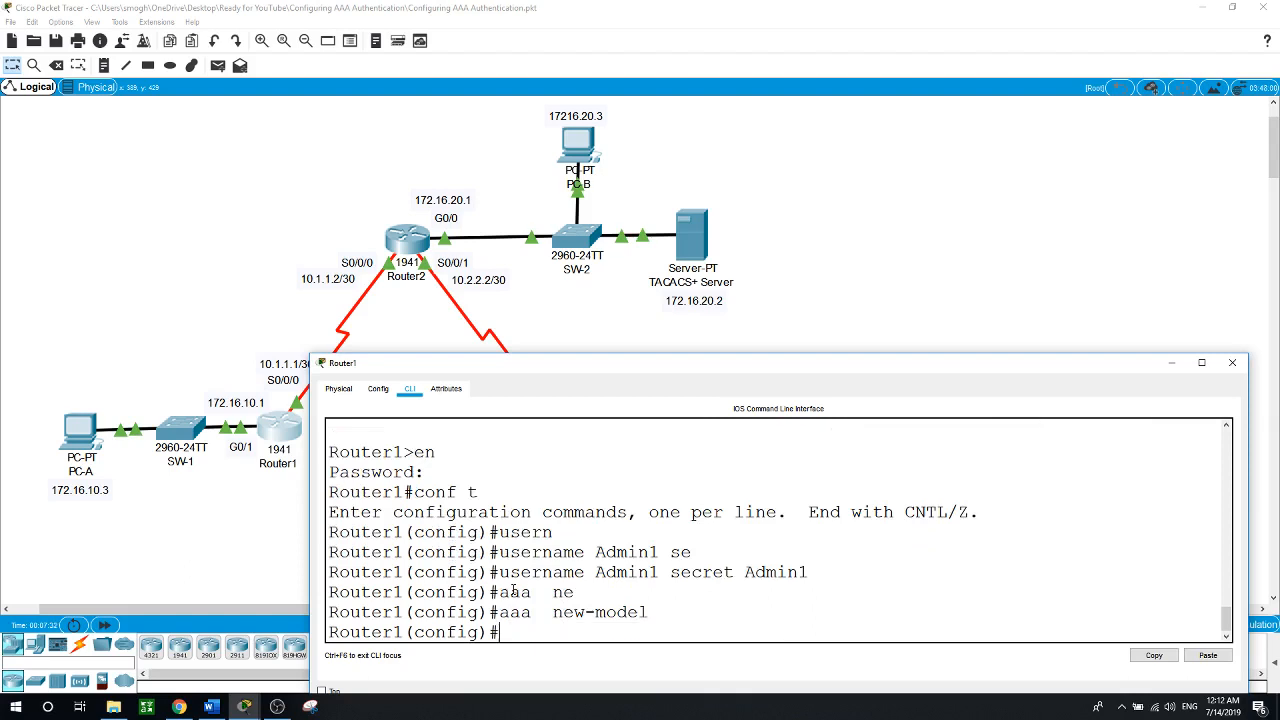
Set the default login authentication list to local with 'aaa authentication login default local'
type("aaa auteh")
key("BackSpace")
key("BackSpace")
type("hen")
key("Tab")
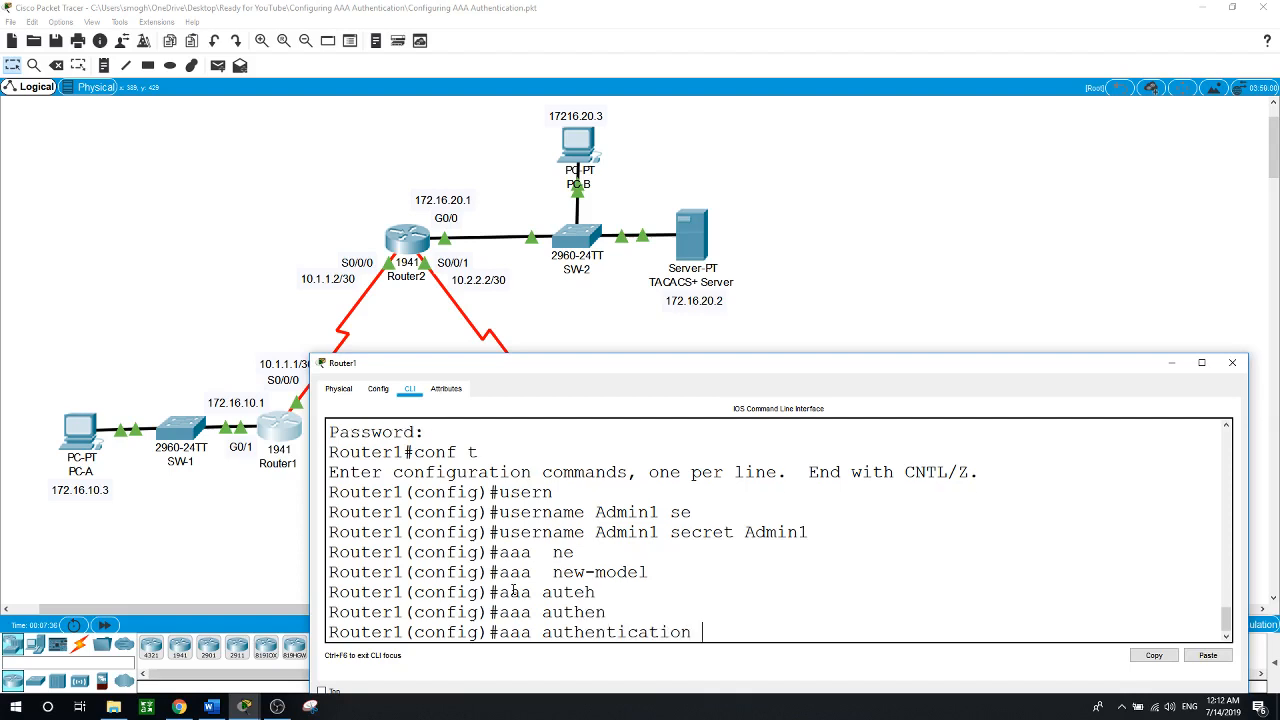
type("login def")
key("Tab")
type("loc")
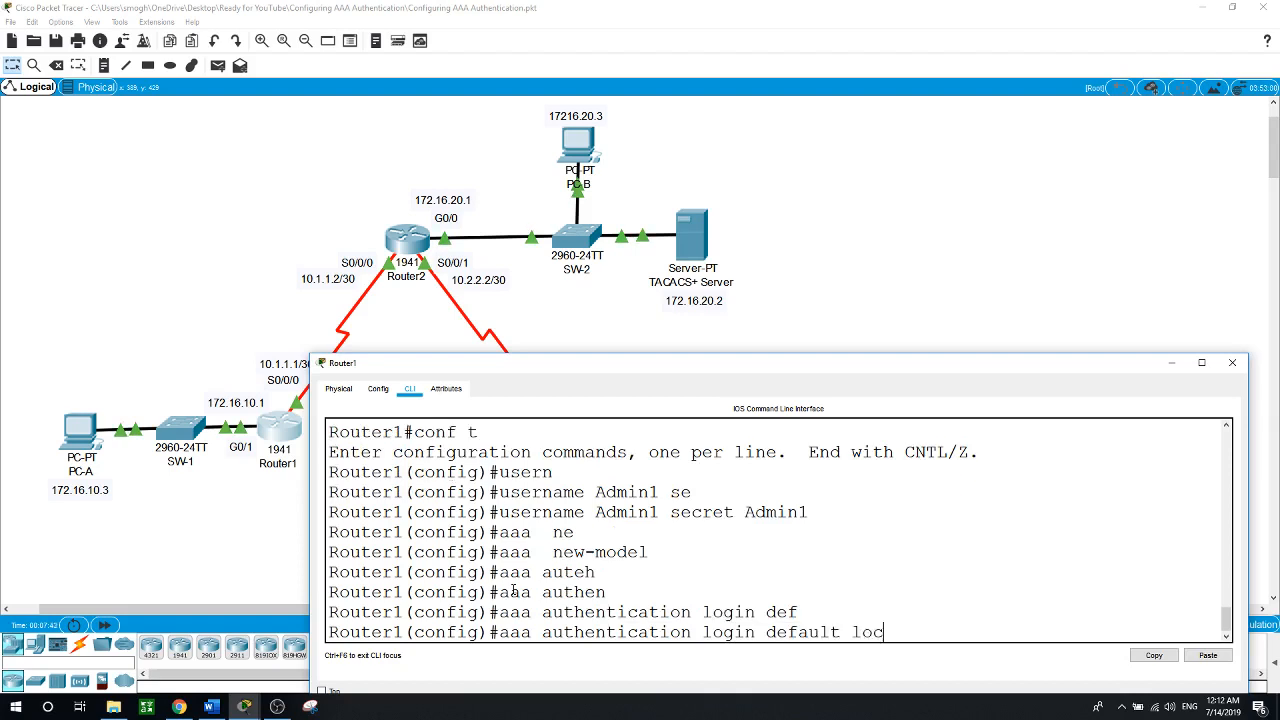
key("Tab")
type("al")
key("Tab")
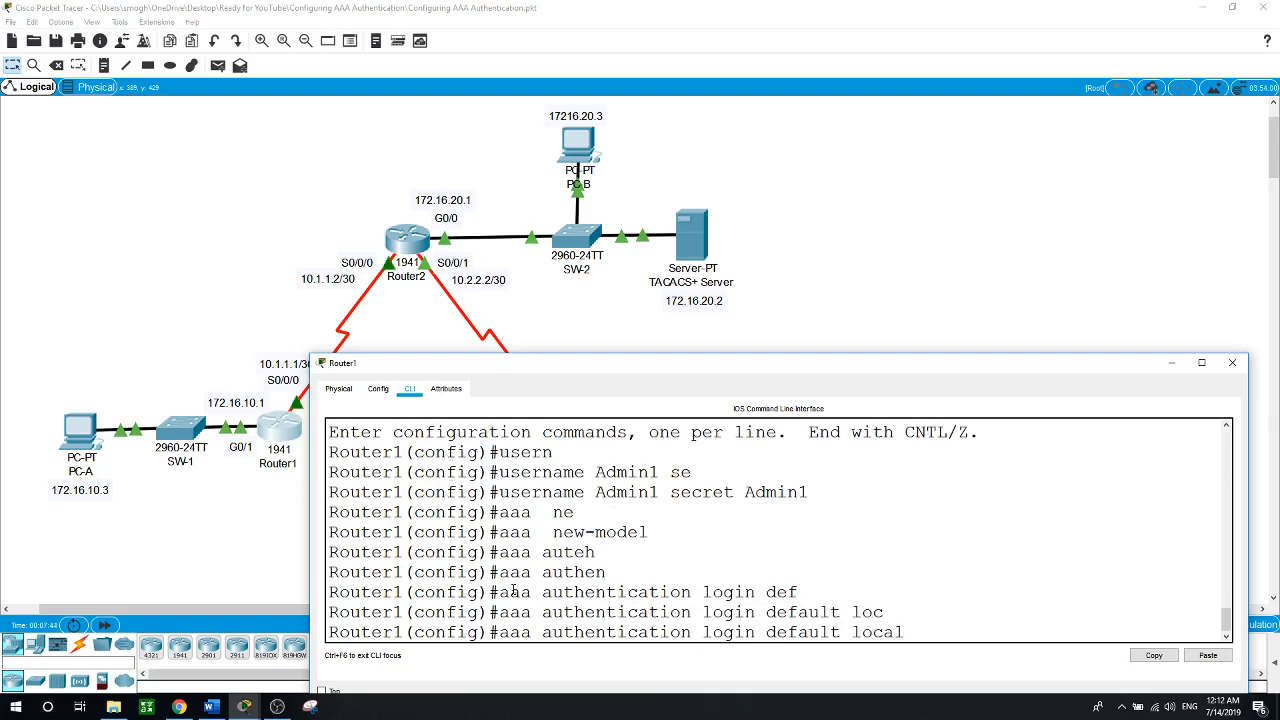
key("Return")
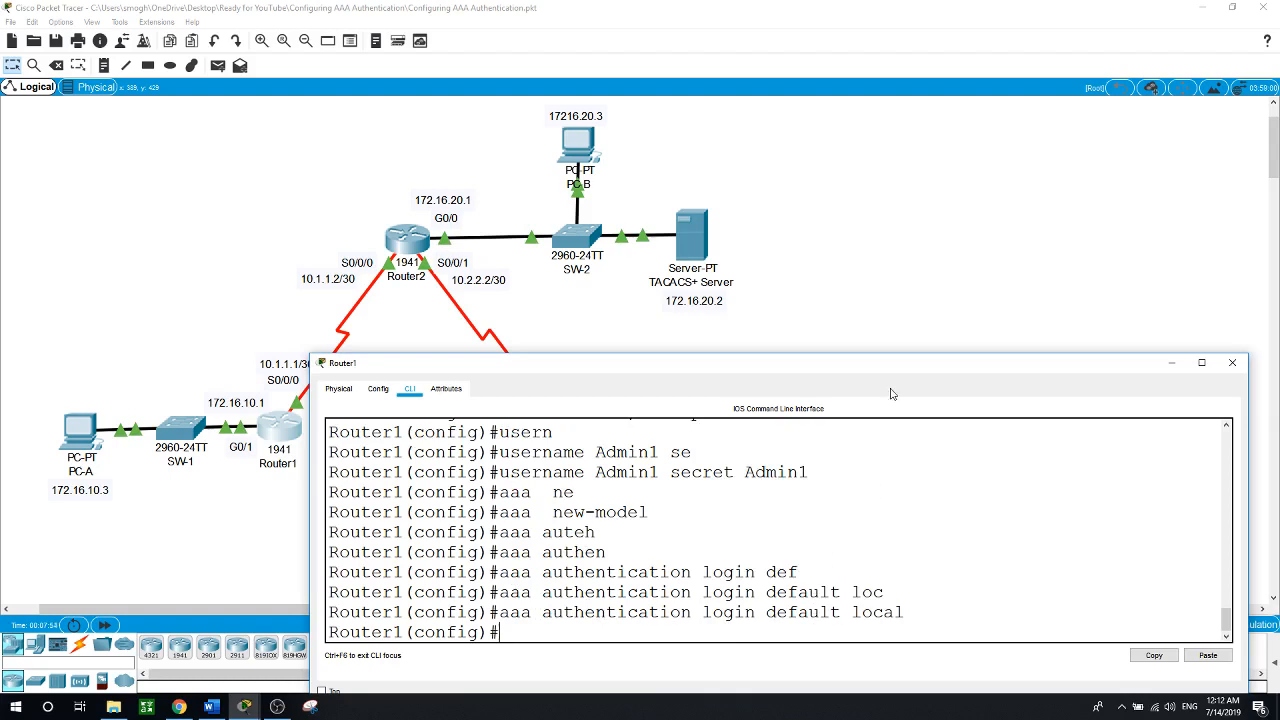
left_click(865, 268)
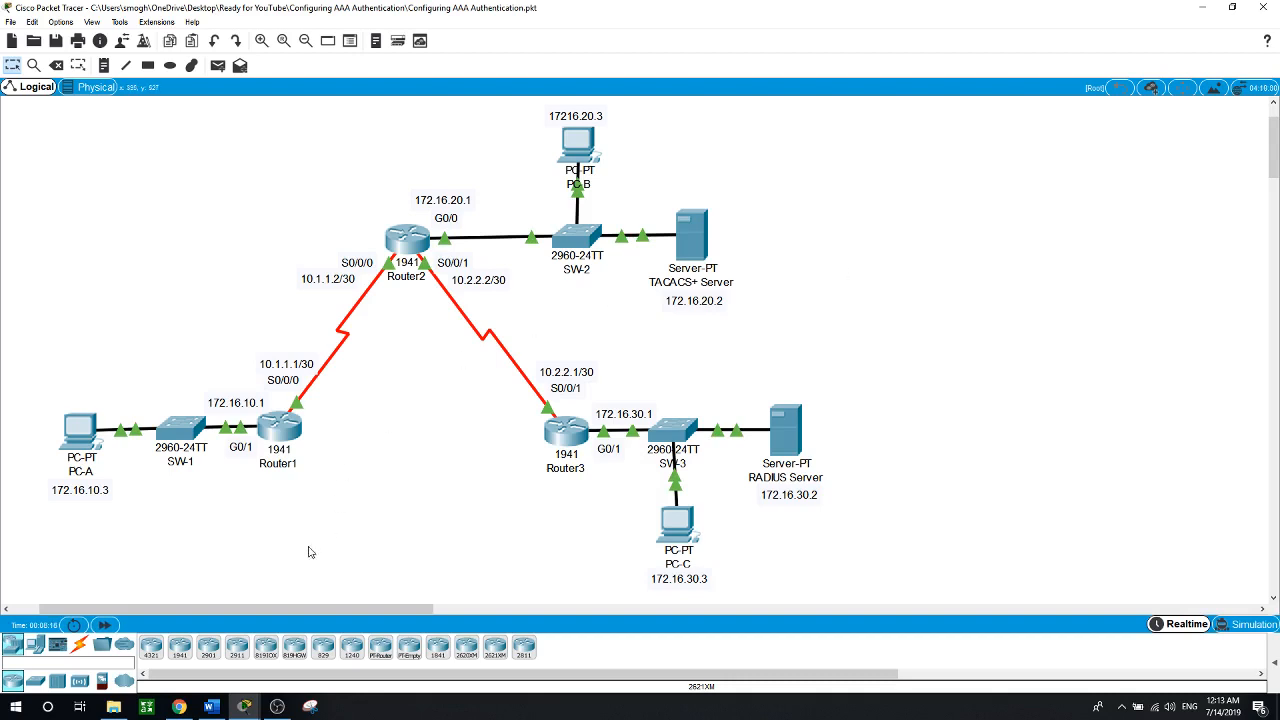
Enter configuration mode for Router1's console line 0
left_click(282, 430)
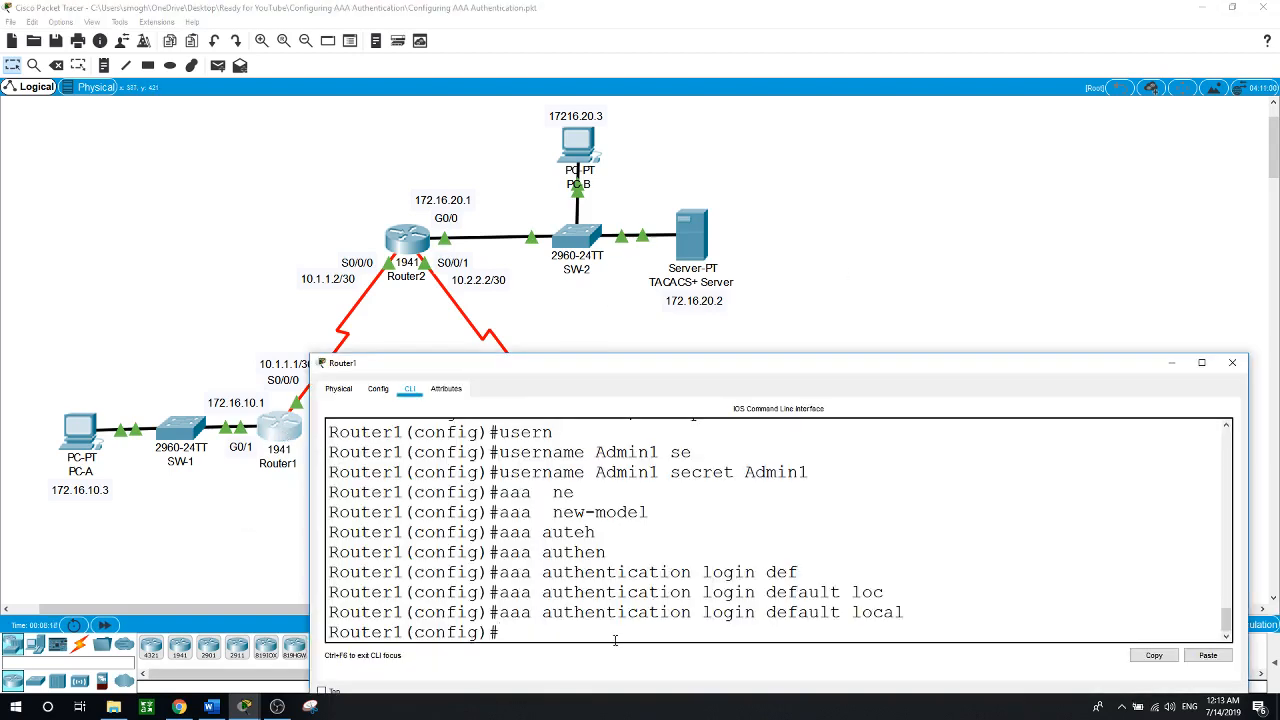
type("line")
key("Tab")
type("con")
key("Tab")
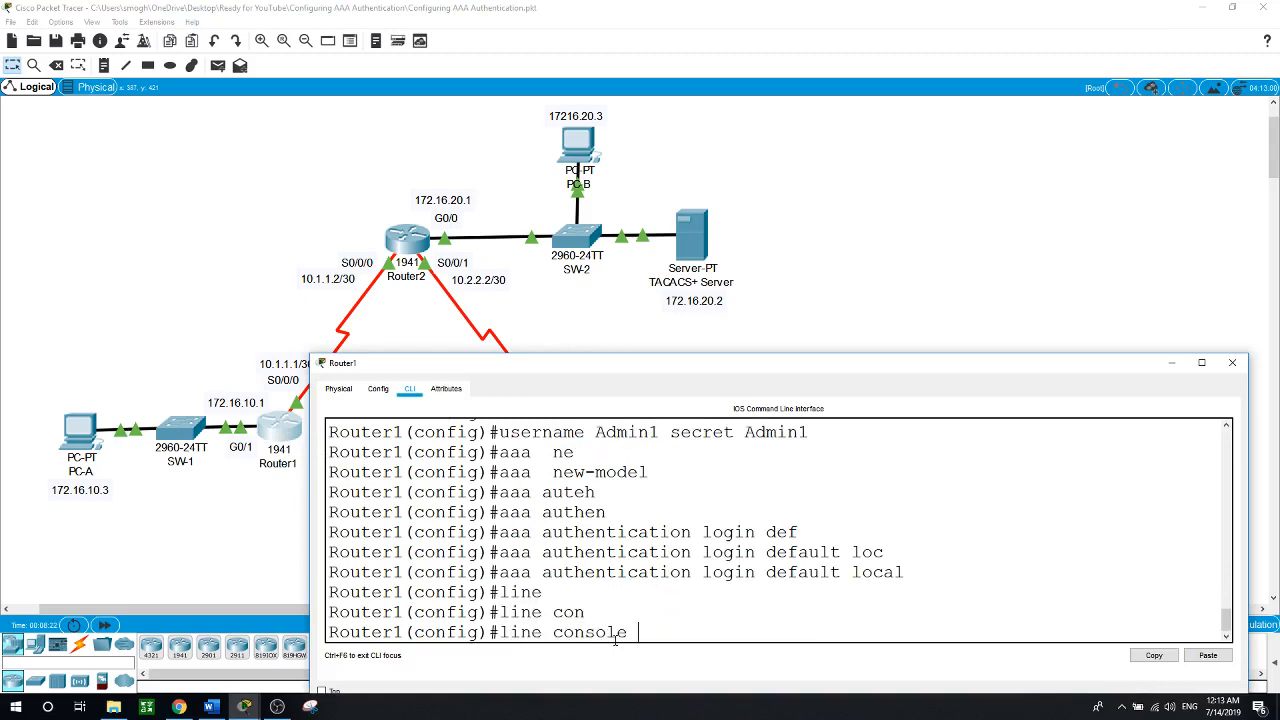
type("0")
key("Return")
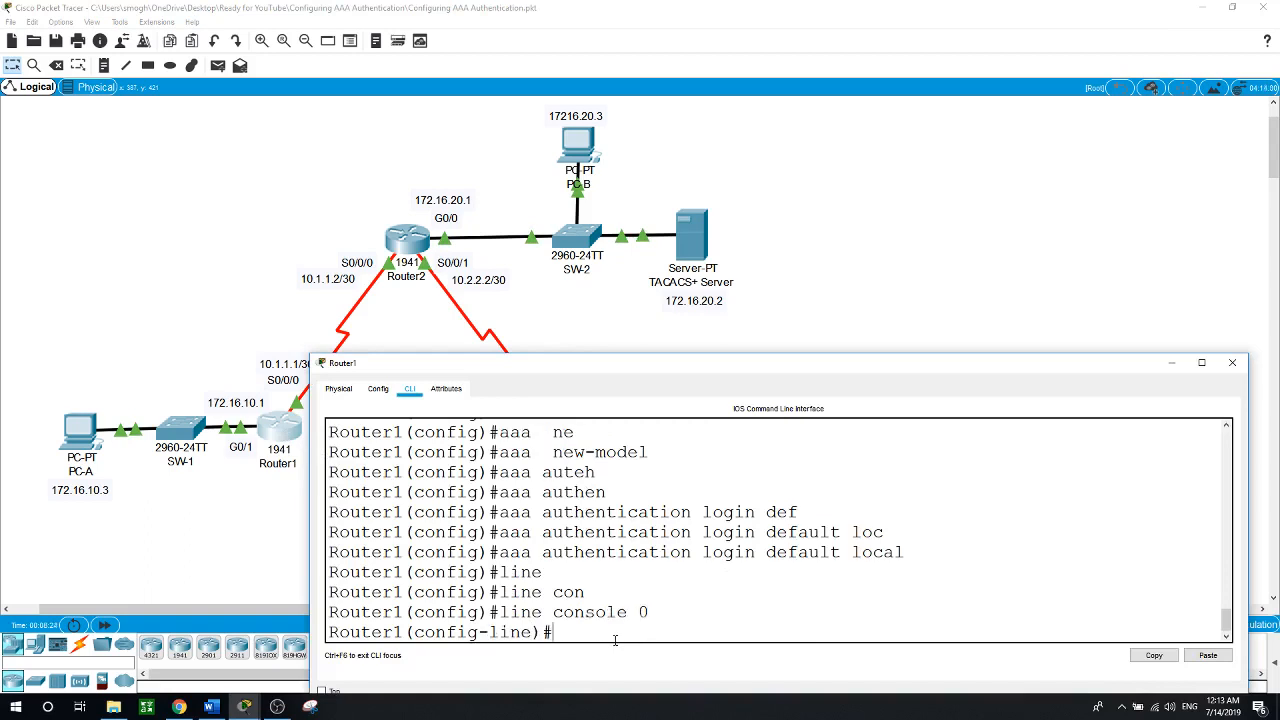
Apply 'login authentication default' to console line 0 and return to the topology
type("log")
key("Tab")
type("in auth")
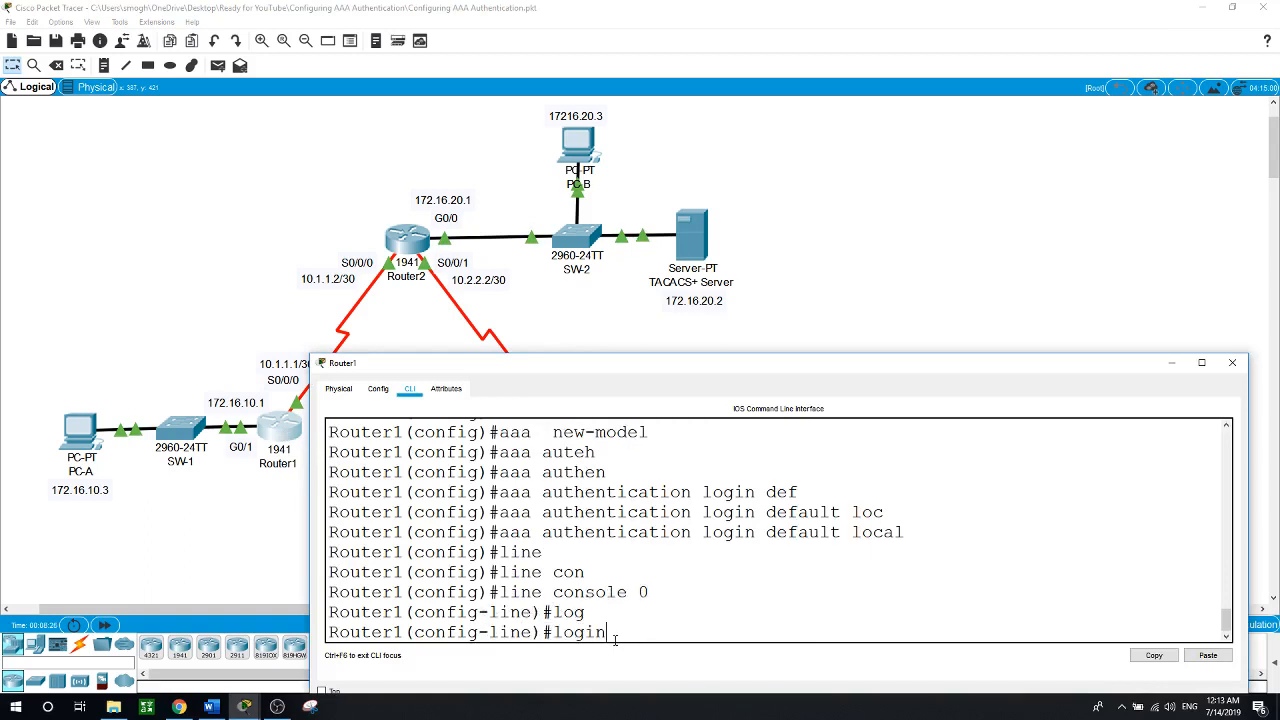
key("Tab")
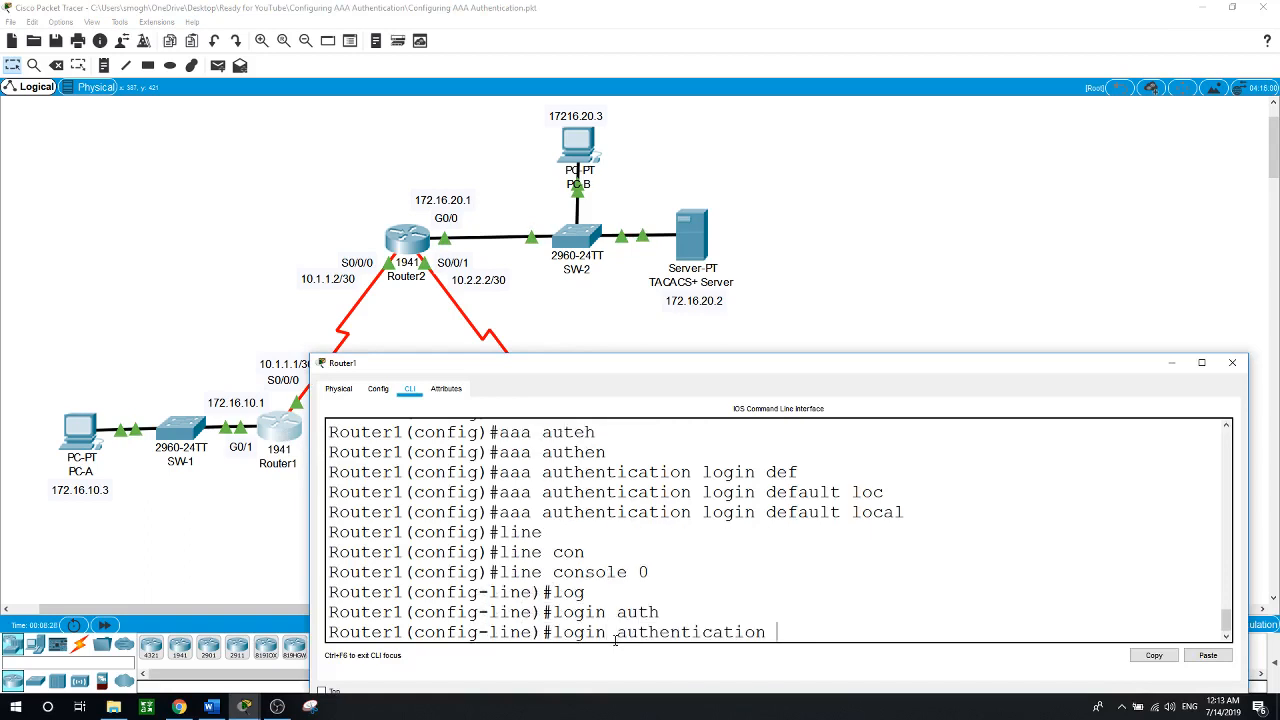
type("de")
key("Tab")
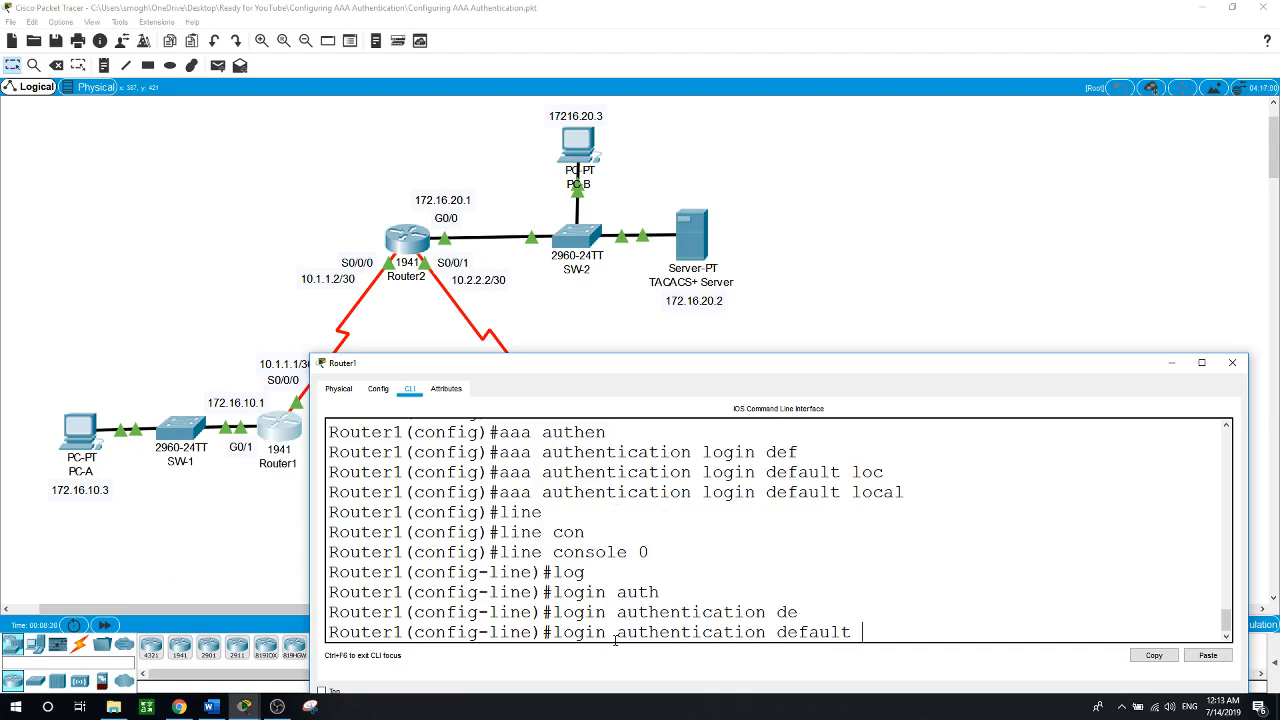
key("Return")
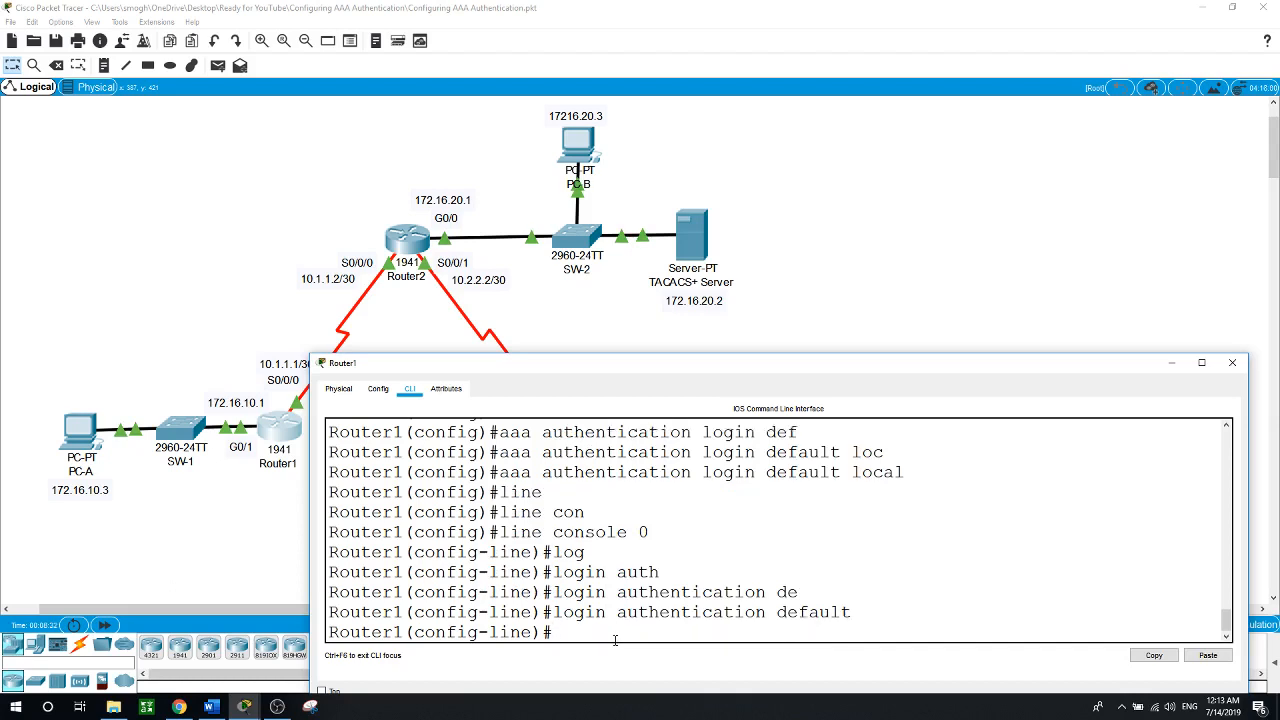
left_click(858, 267)
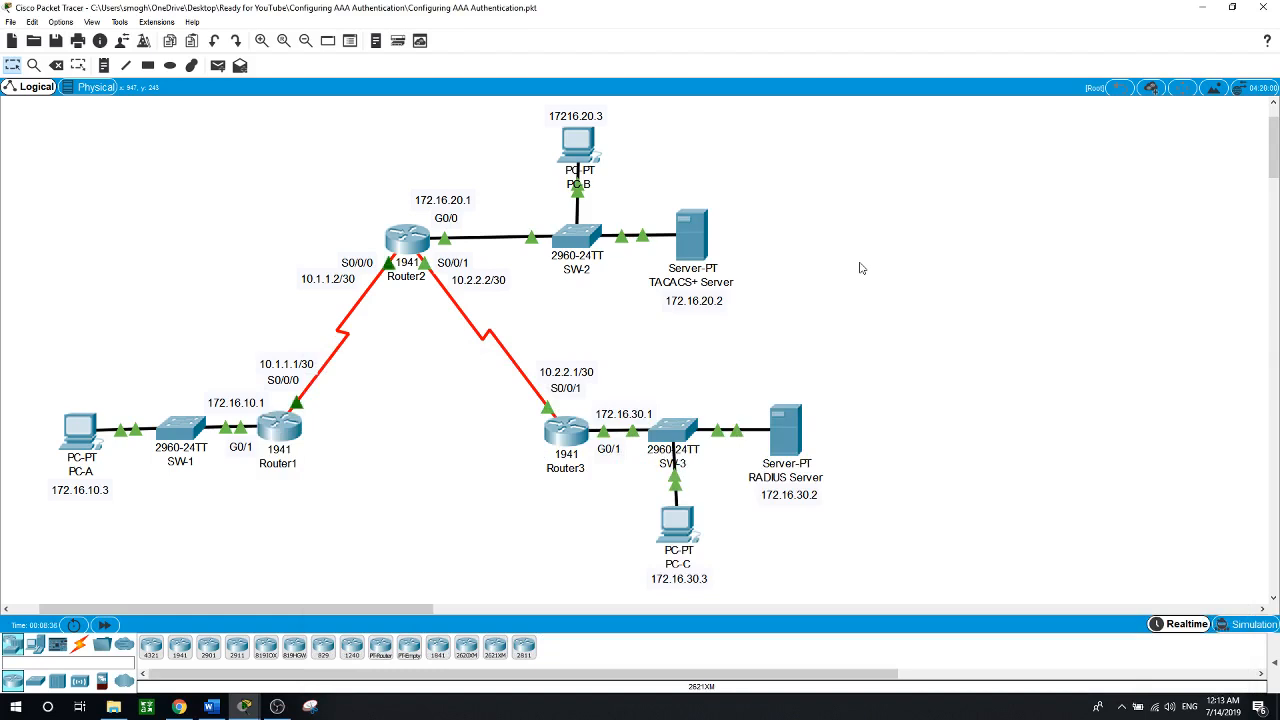
Leave configuration mode with end and exit Router1's console session
left_click(288, 432)
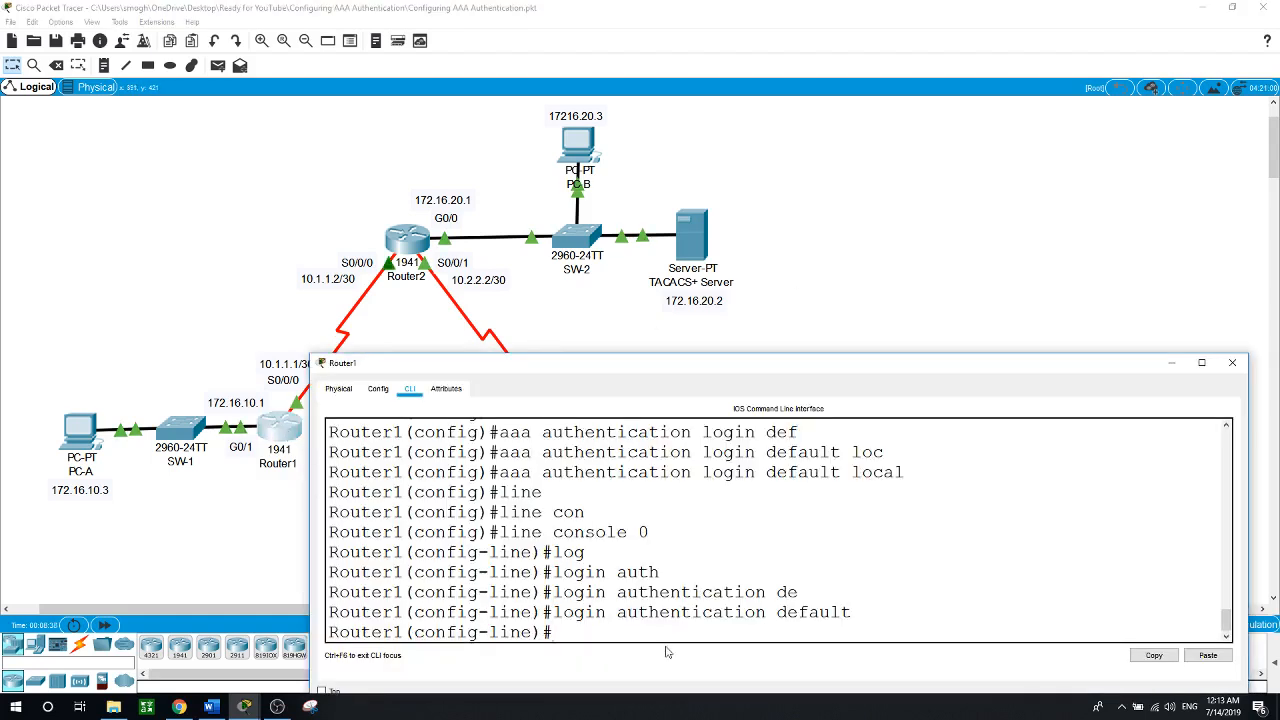
type("end")
key("Return")
key("Return")
type("exit")
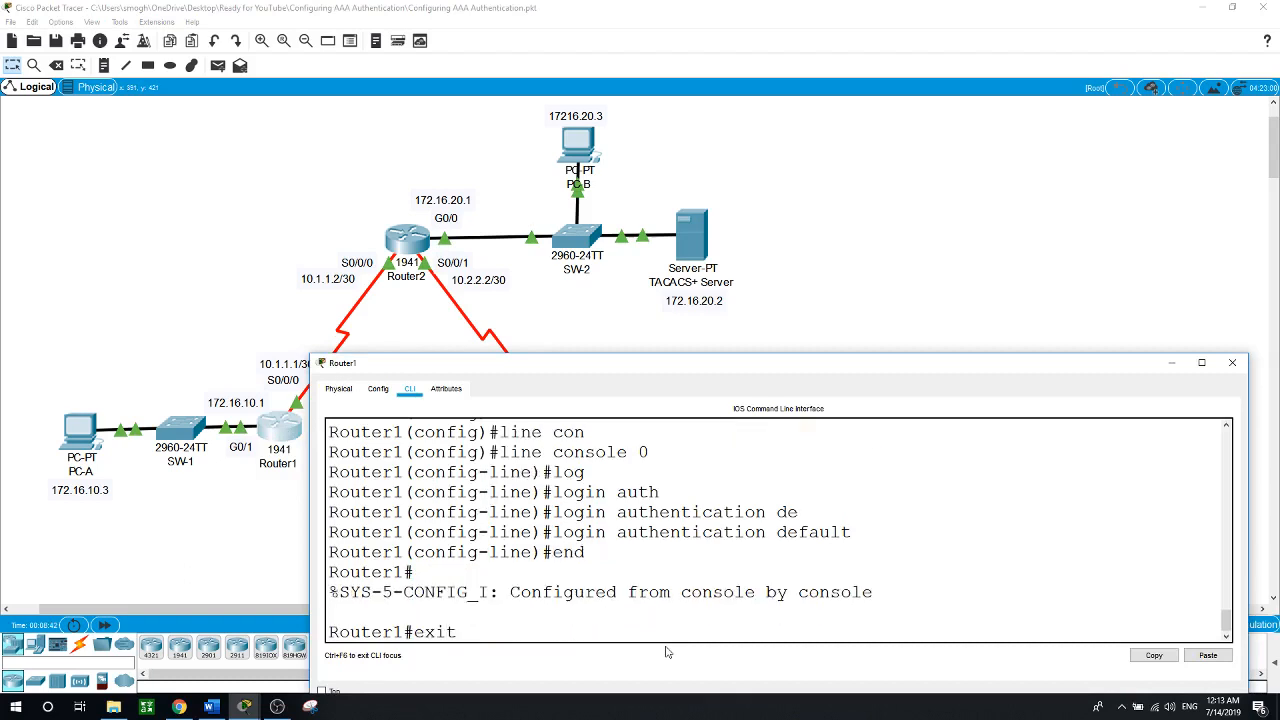
key("Return")
key("Return")
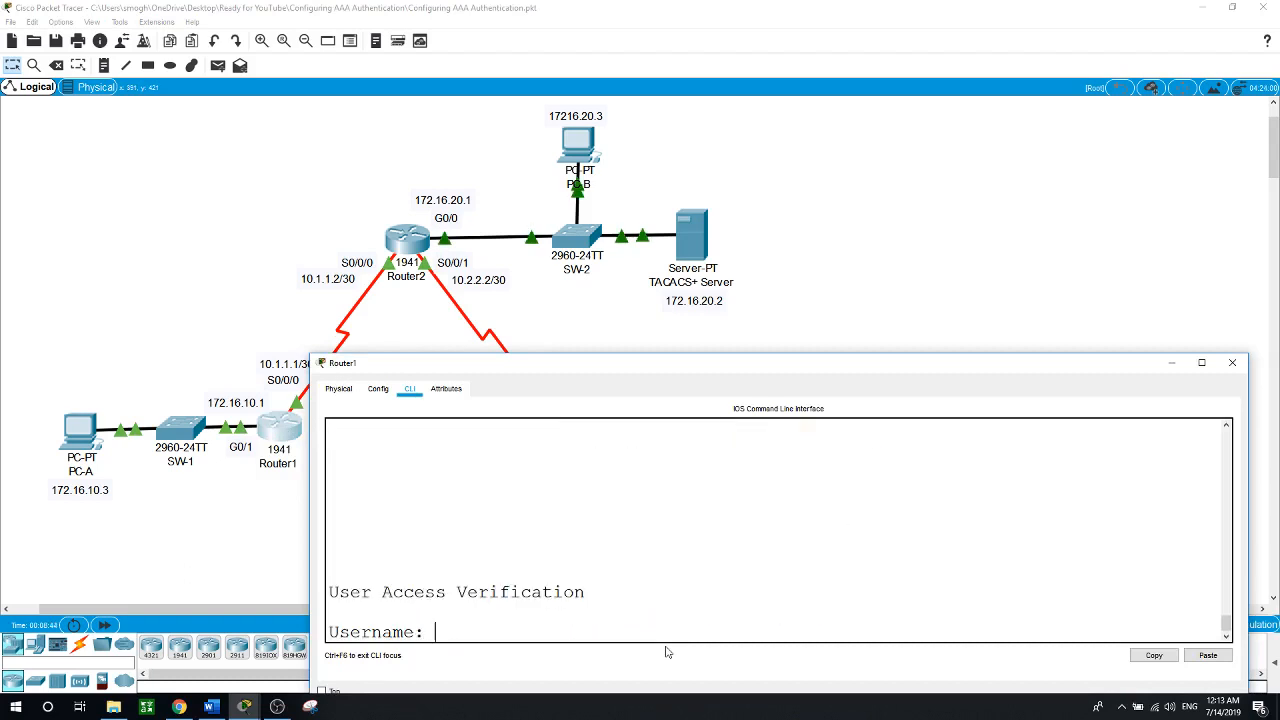
Log in at the console with the local username and password, then reach privileged mode with enable
type("Admin")
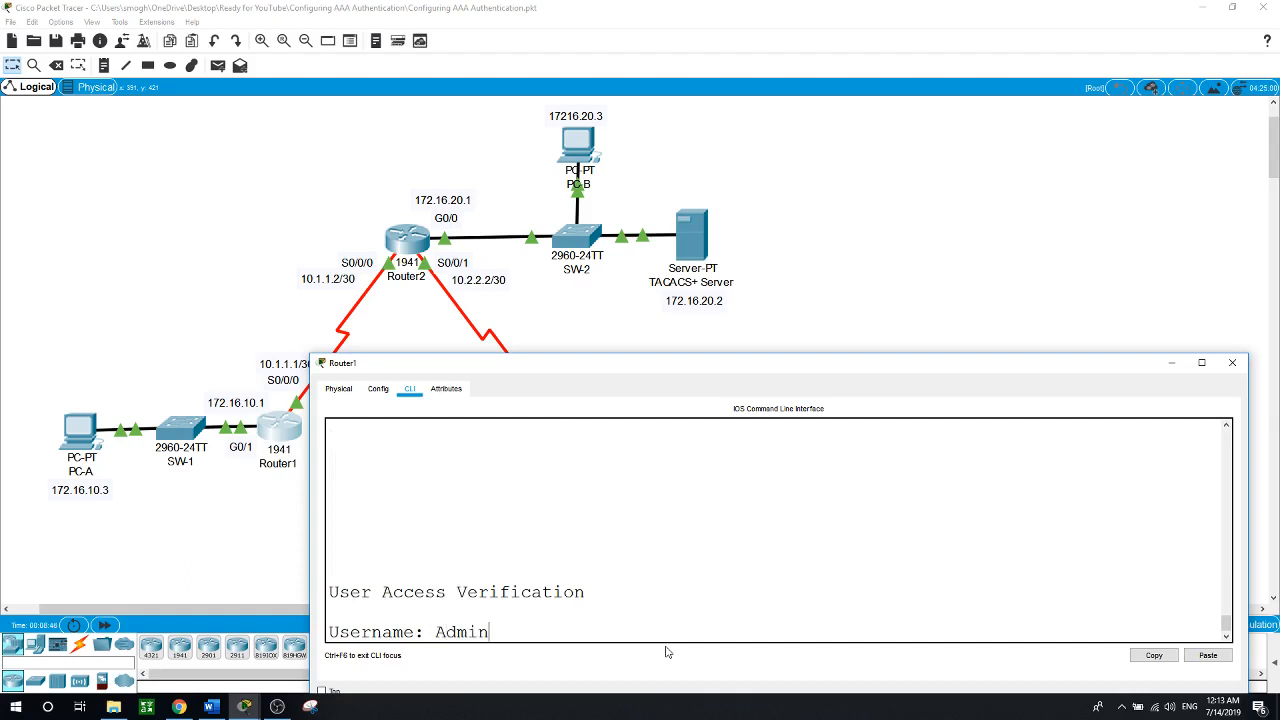
type("1")
key("Return")
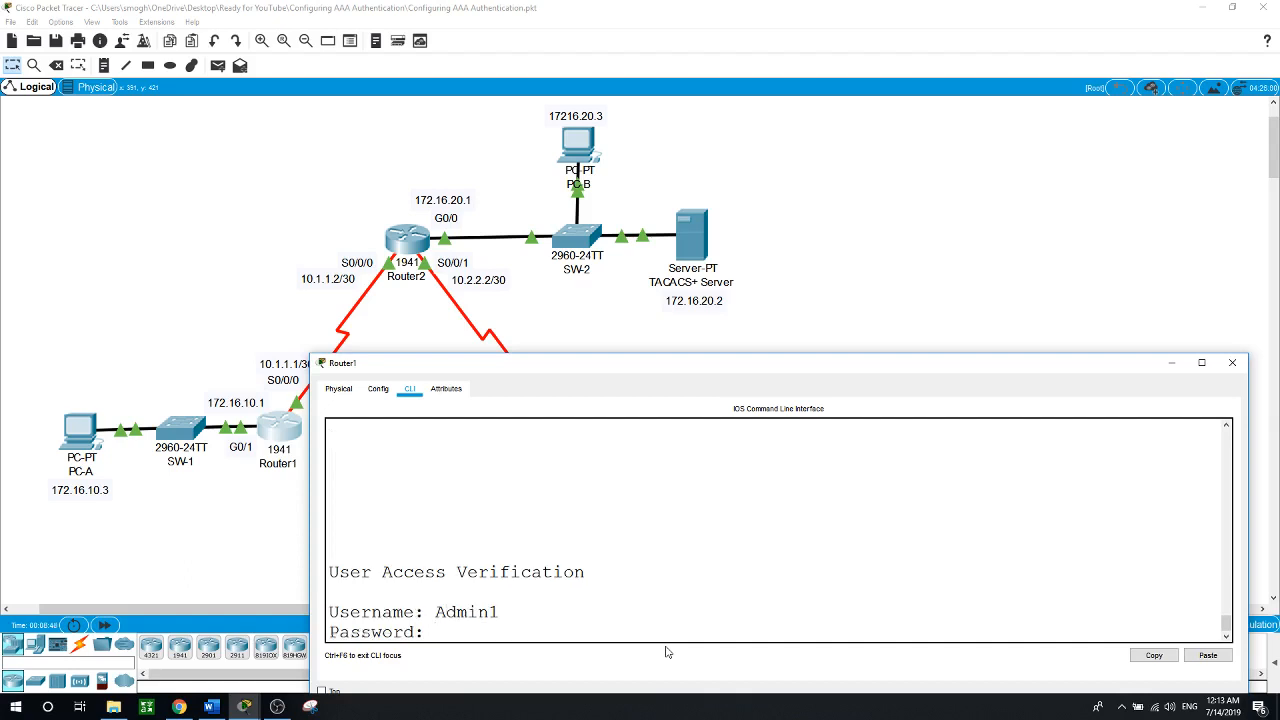
key("Return")
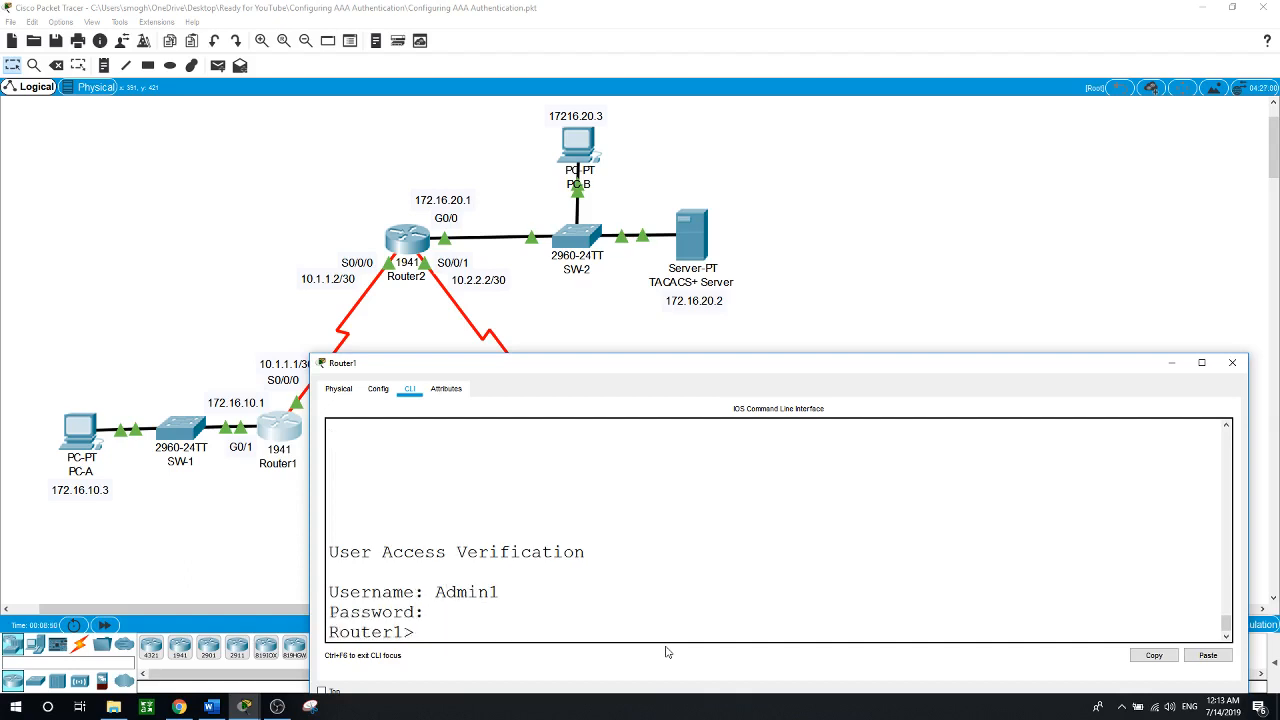
type("en")
key("Return")
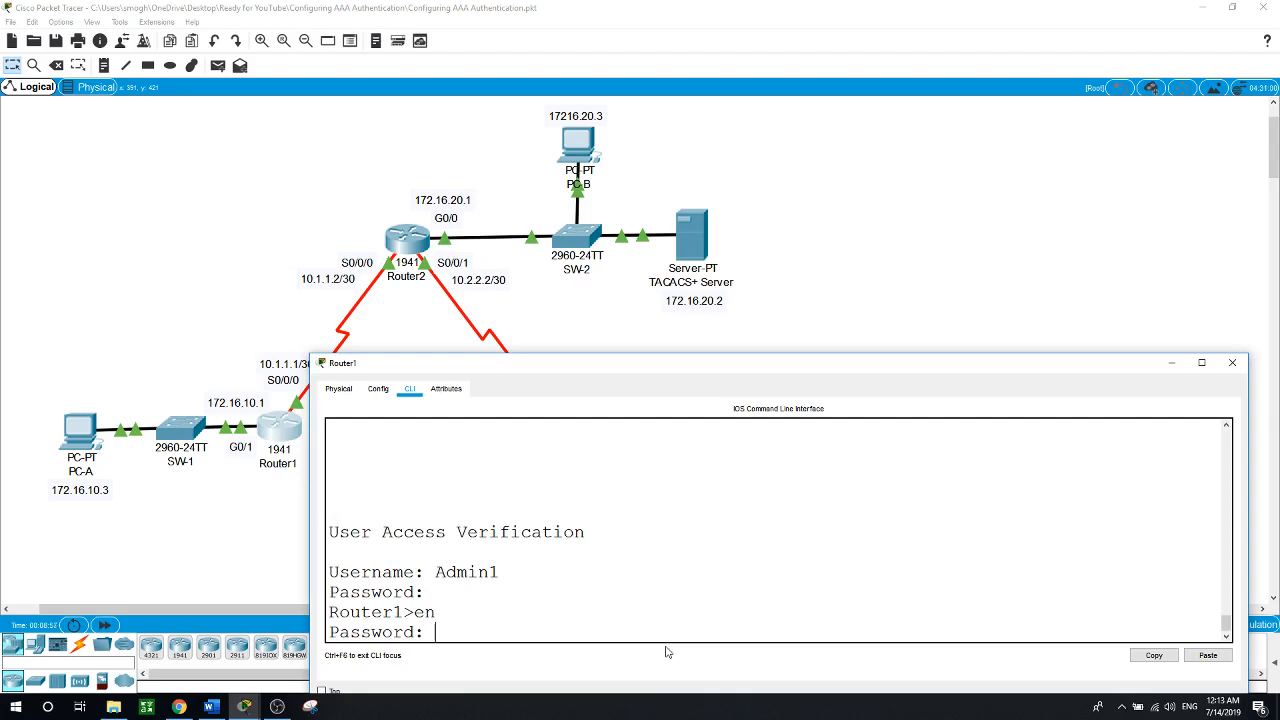
key("Return")
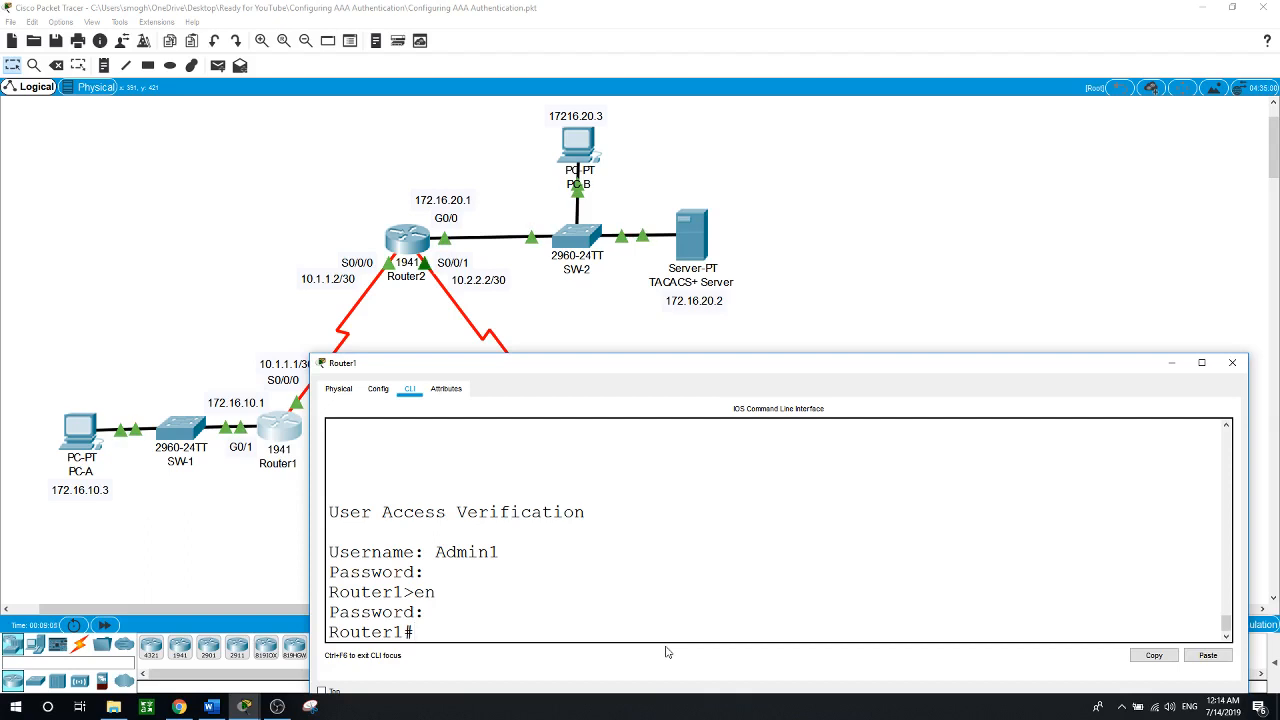
left_click(746, 331)
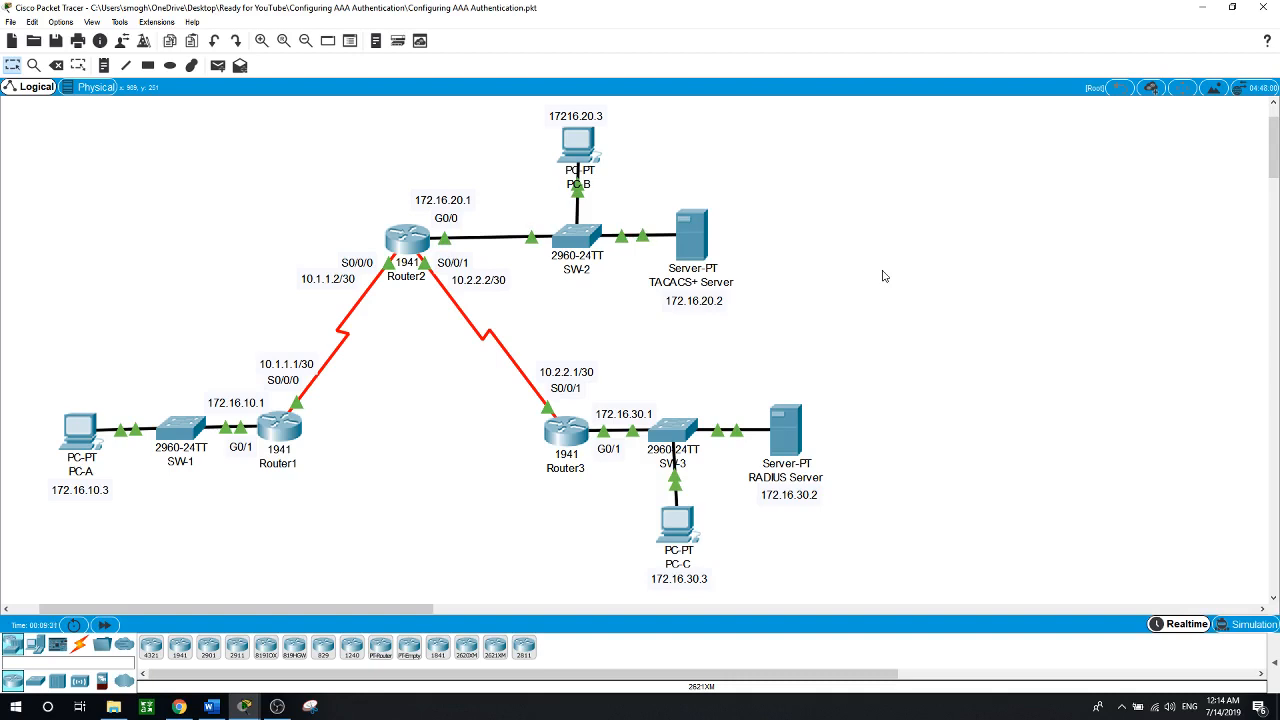
Set Router1's IP domain name to ccnasecurity.com in global configuration mode
left_click(285, 432)
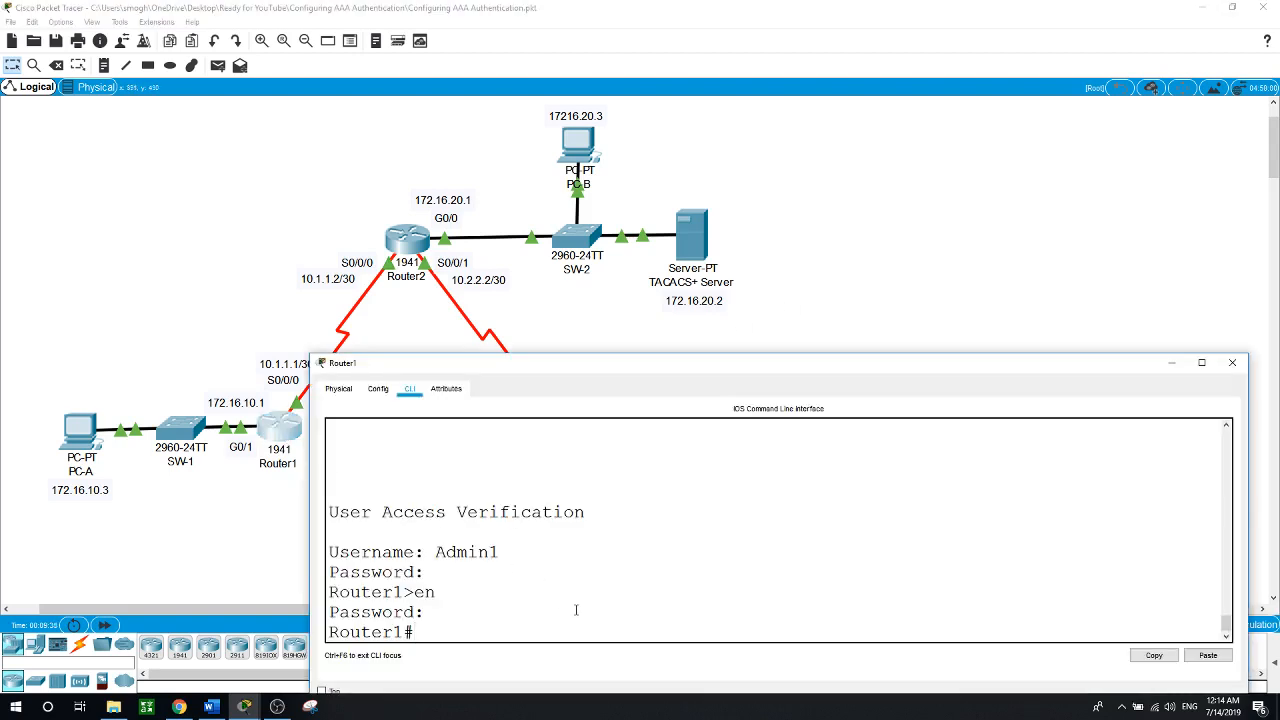
type("conf t")
key("Return")
type("d")
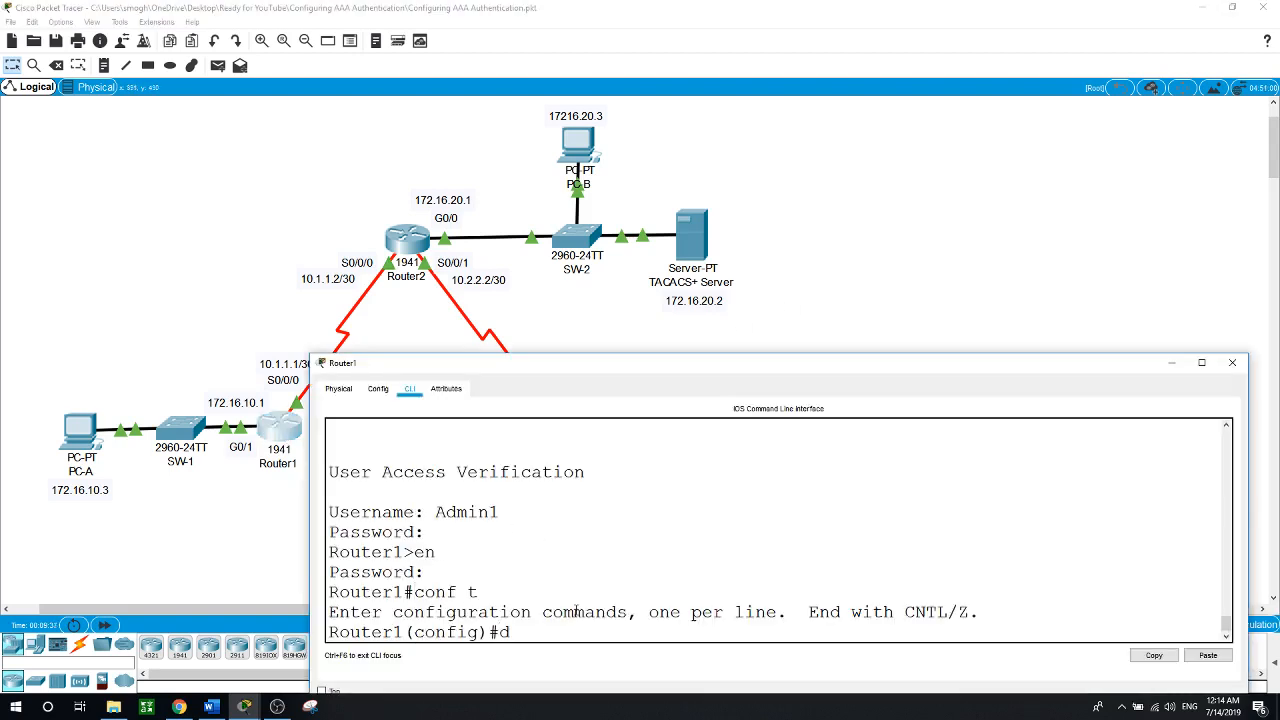
type("omain-")
type("n")
key("Tab")
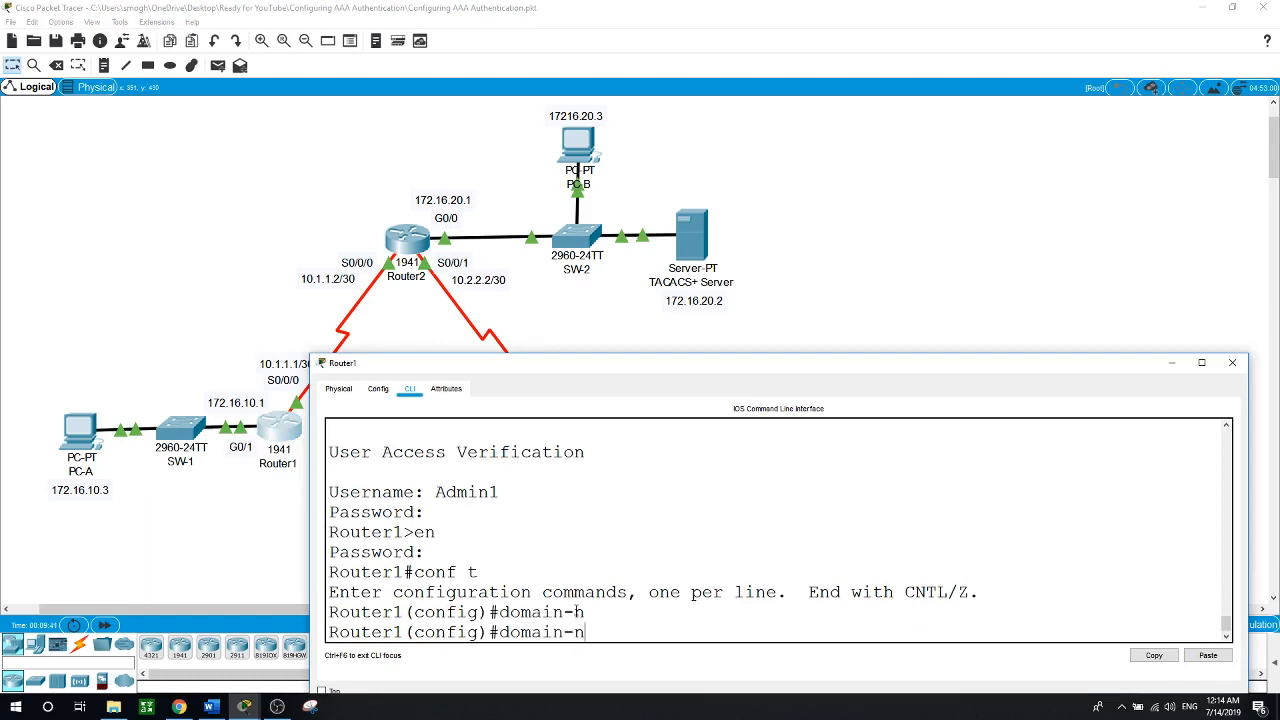
type("am")
key("Tab")
key("BackSpace")
key("BackSpace")
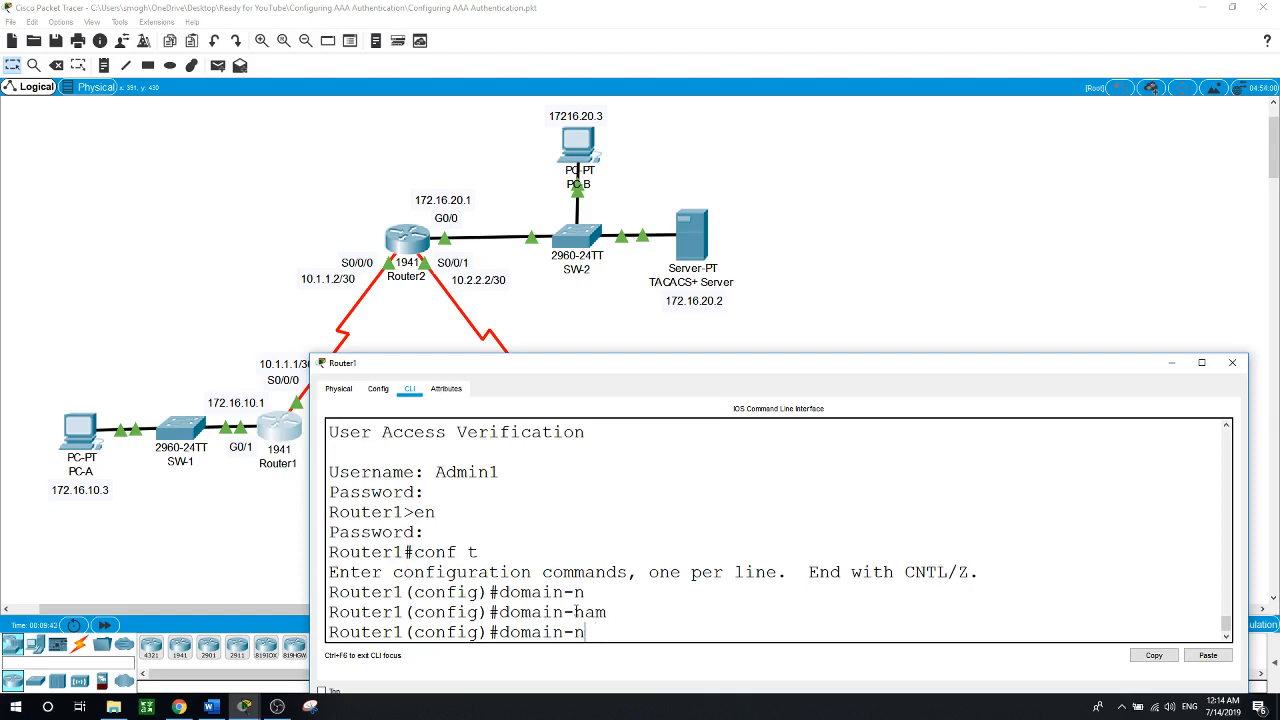
key("BackSpace")
key("BackSpace")
key("BackSpace")
key("BackSpace")
key("BackSpace")
key("BackSpace")
key("BackSpace")
key("BackSpace")
type("ip dom")
key("Tab")
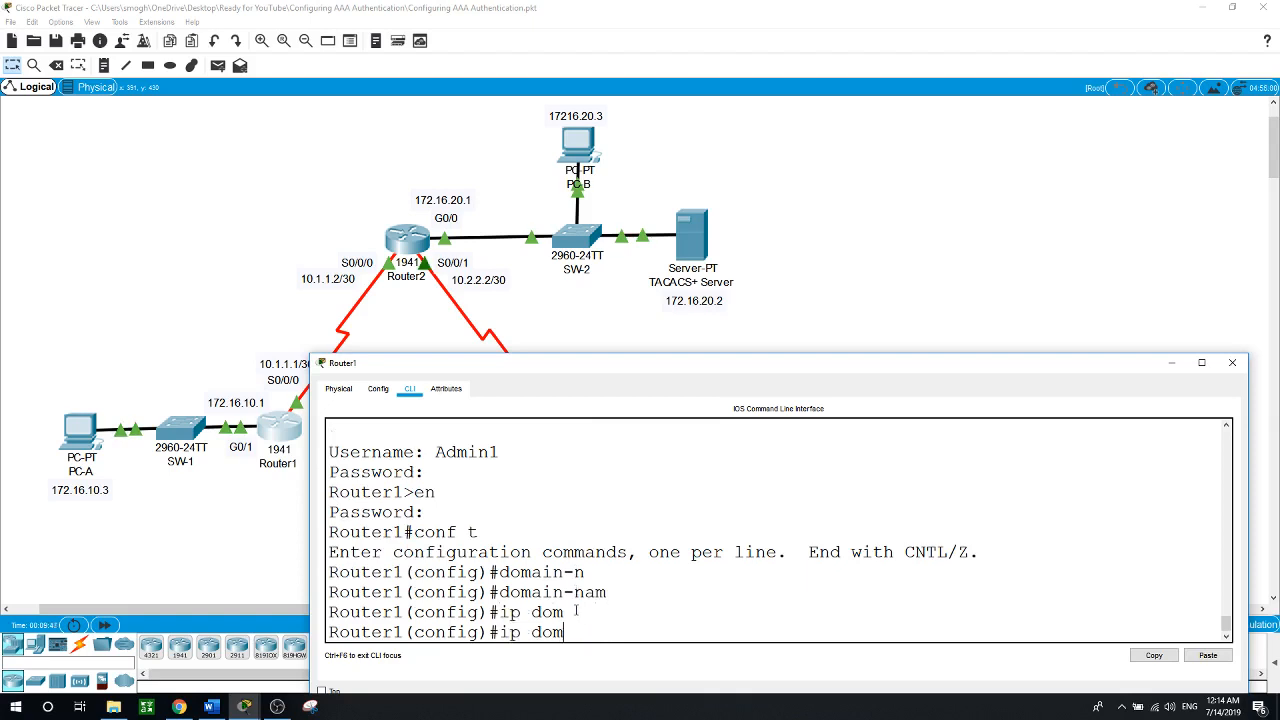
type("ain-n")
key("Tab")
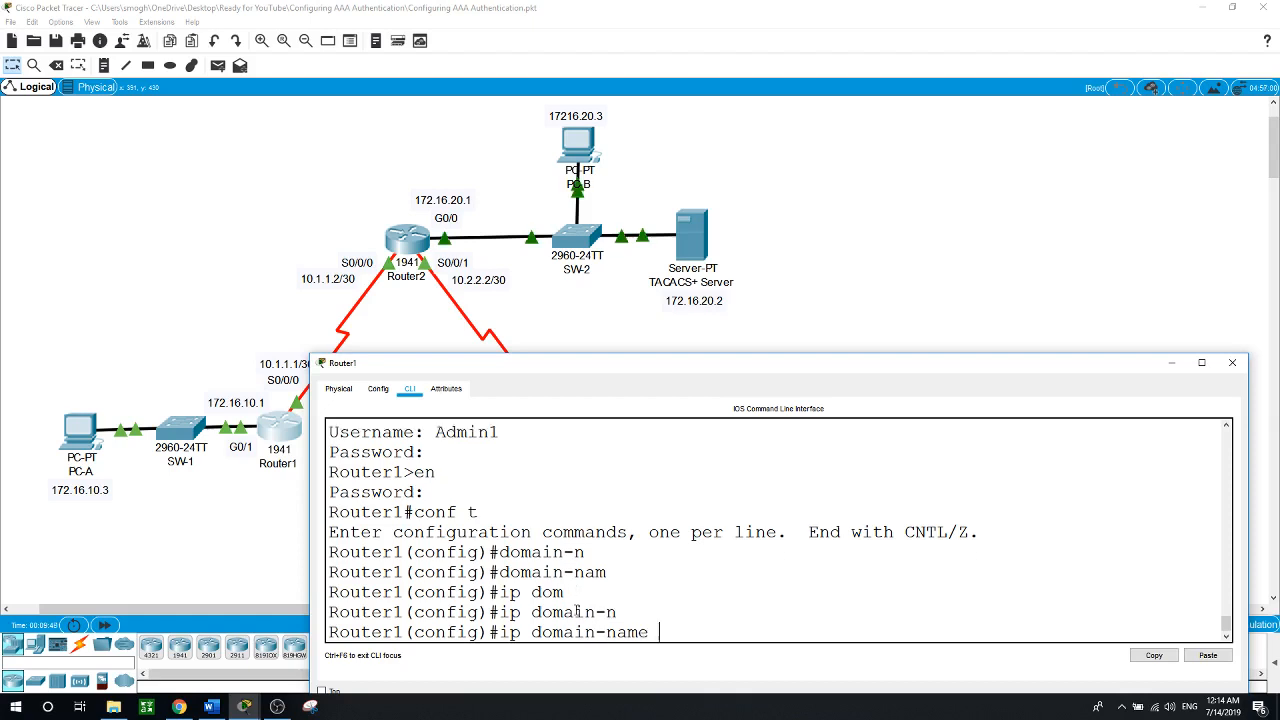
type("ccn")
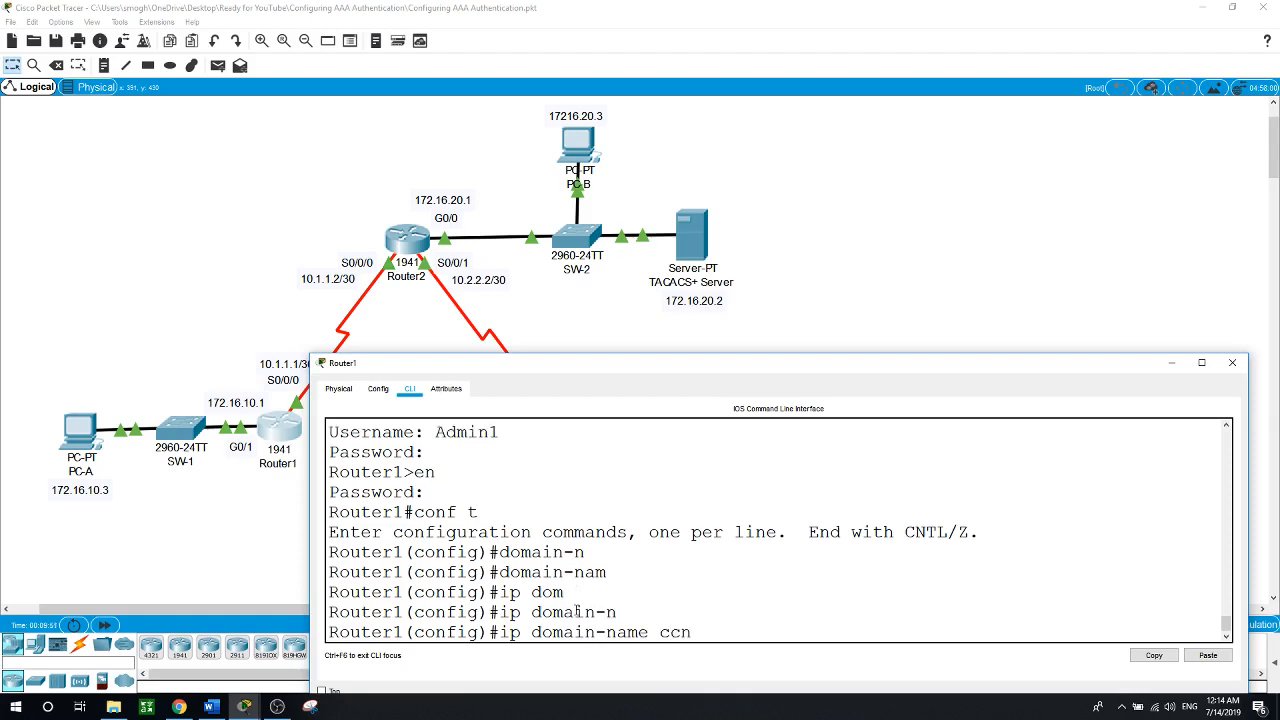
type("asecurity.com")
key("Return")
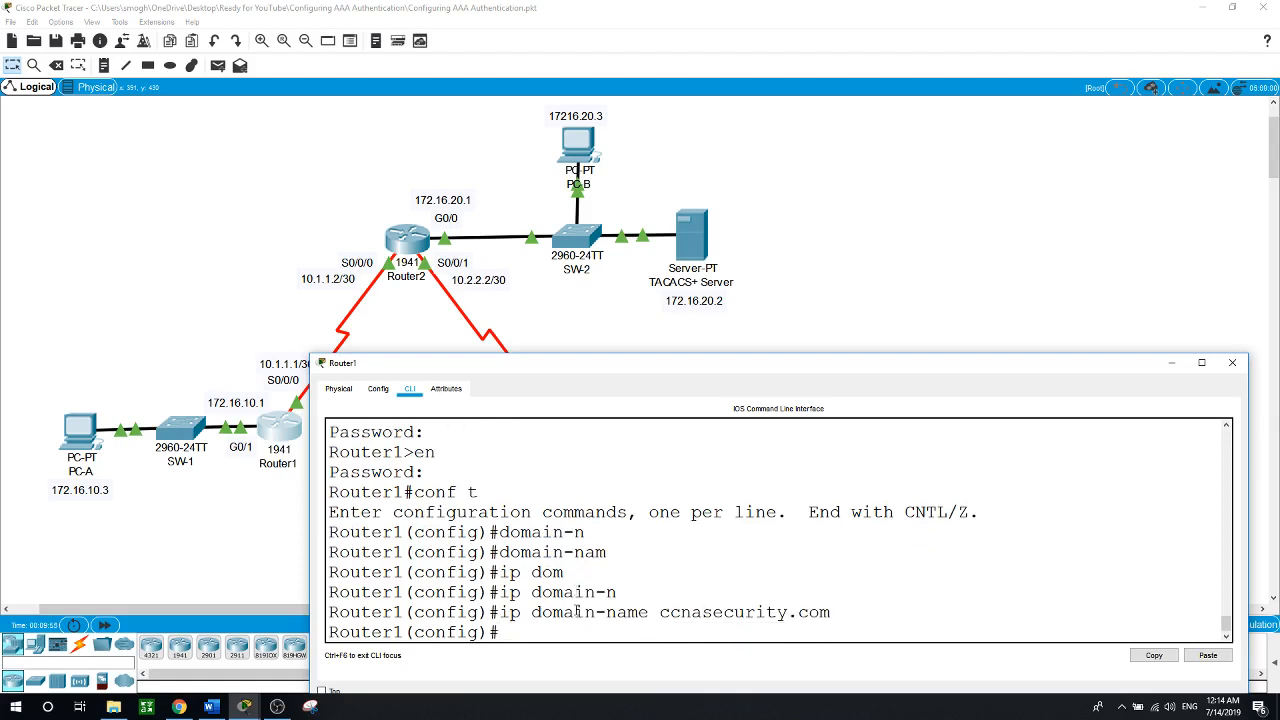
Generate RSA crypto keys with a 1024-bit modulus
type("cr")
key("Tab")
type("k")
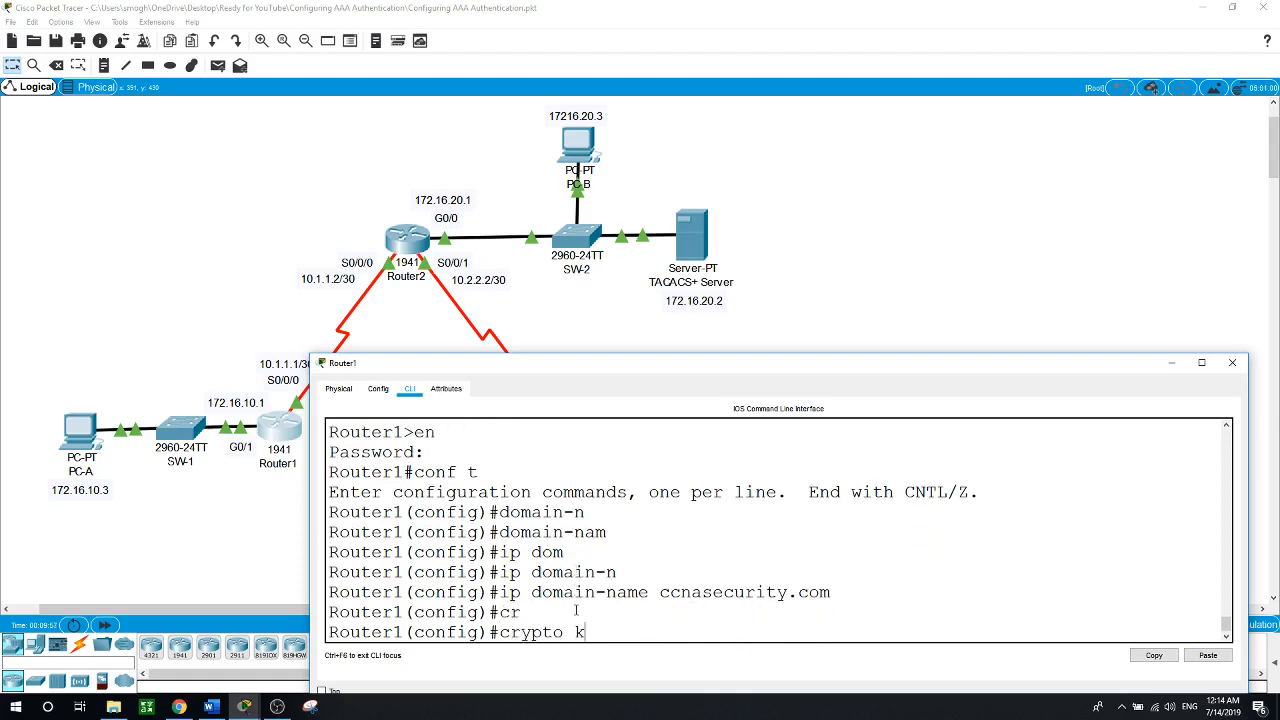
type("e")
key("Tab")
key("Tab")
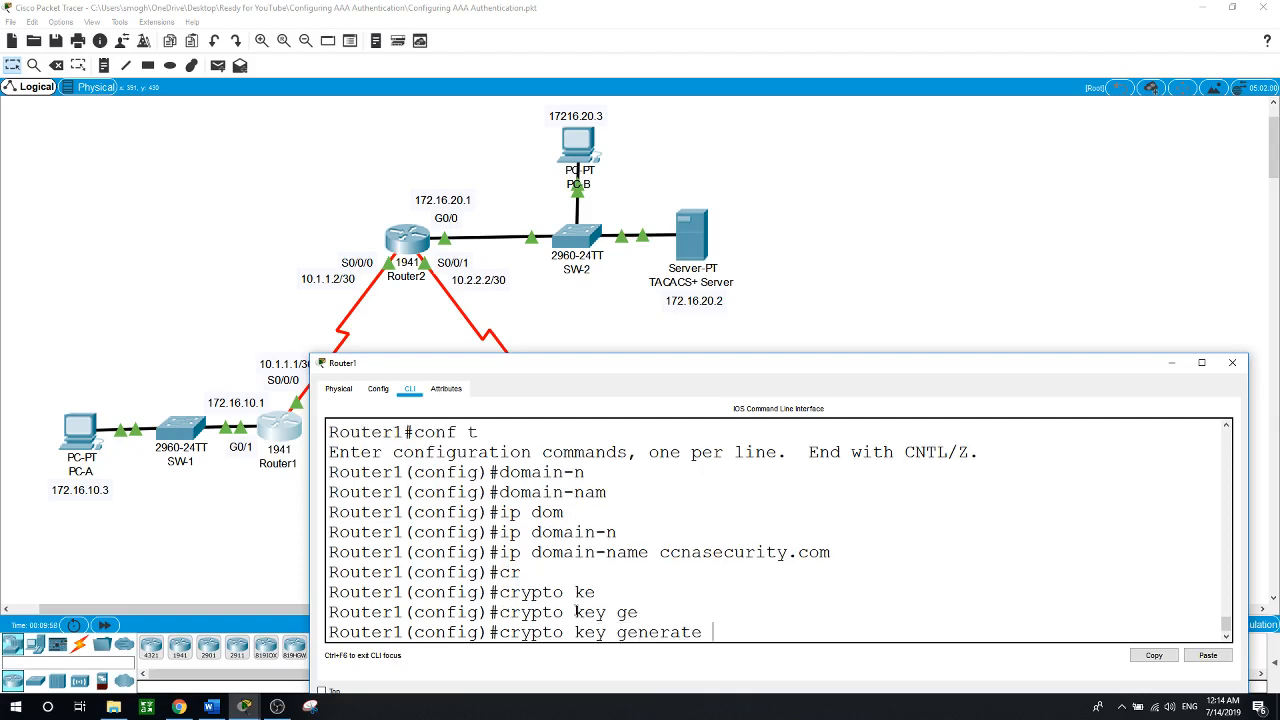
type("rsa")
key("Return")
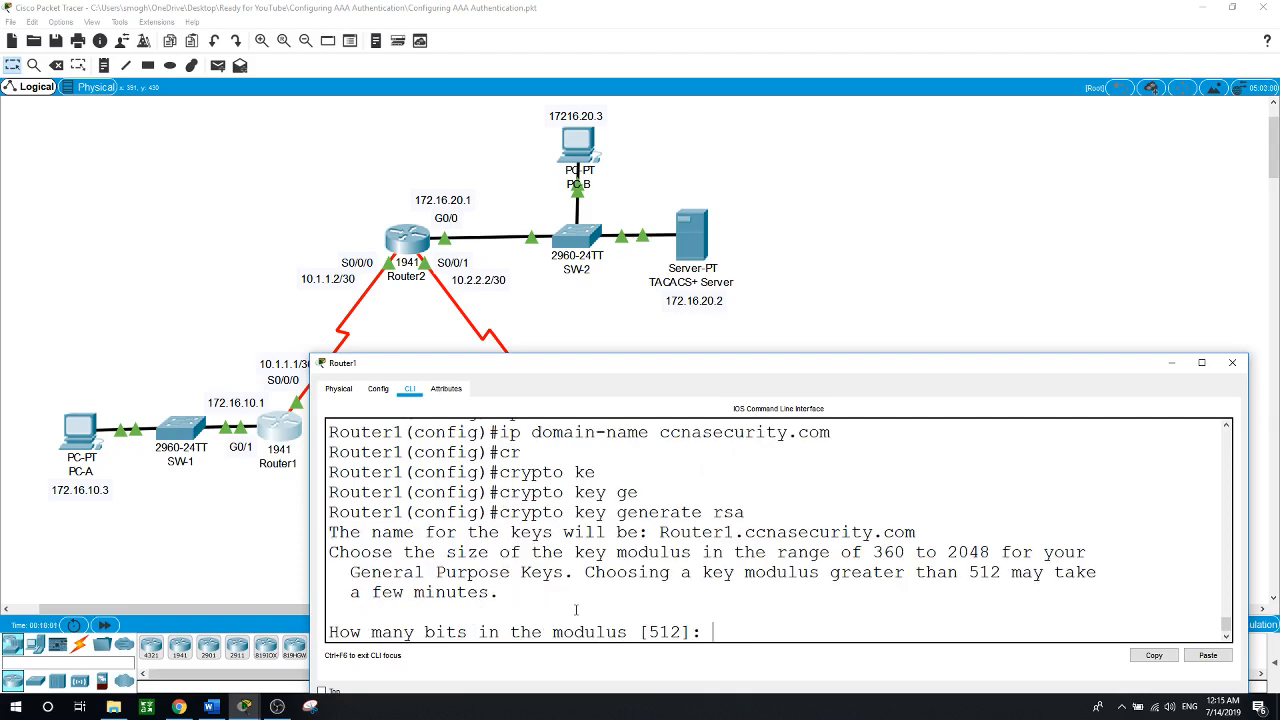
type("1024")
key("Return")
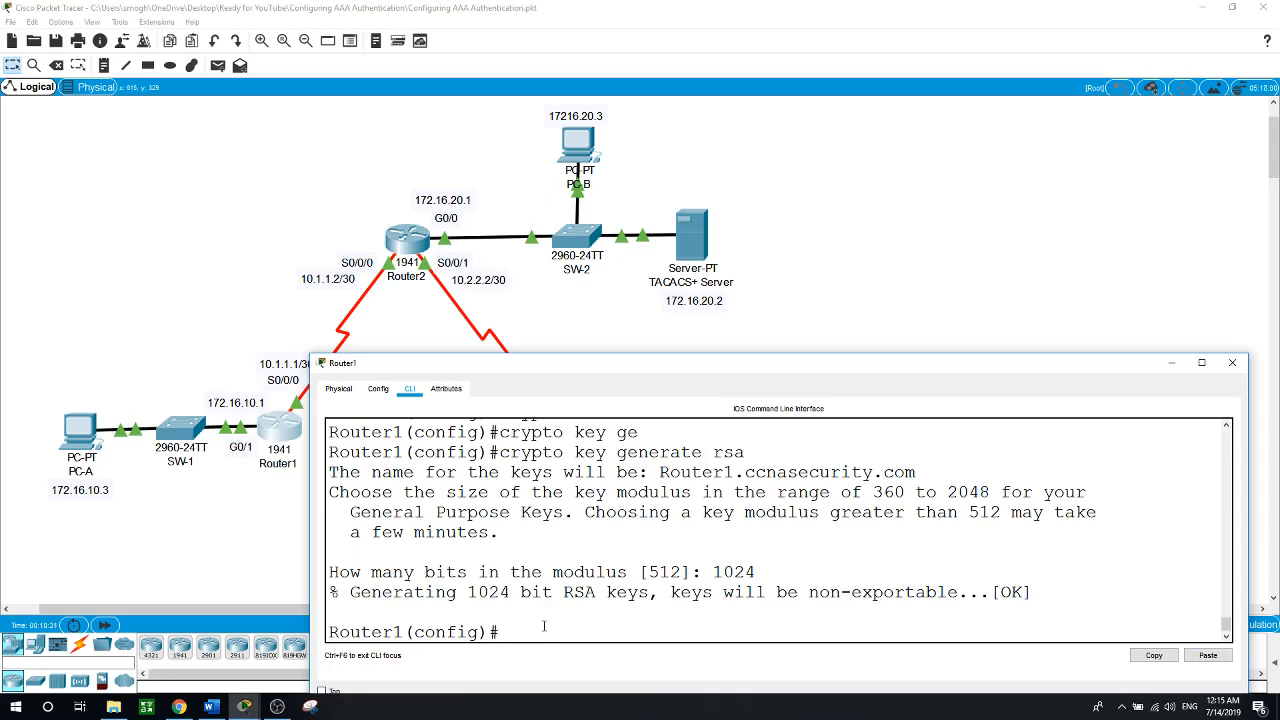
Create the AAA login list SSH-LOGIN using the local method, then enter 'line vty 0 4'
type("aaa authentication")
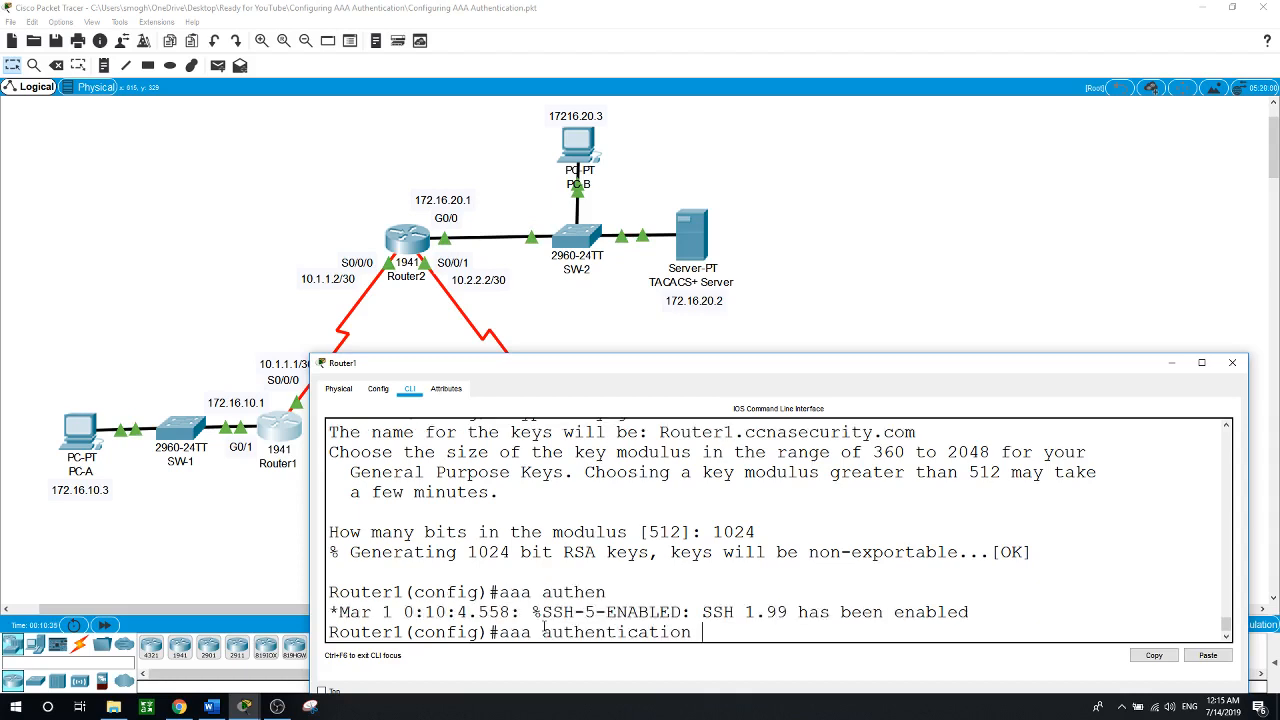
type(" log")
key("Tab")
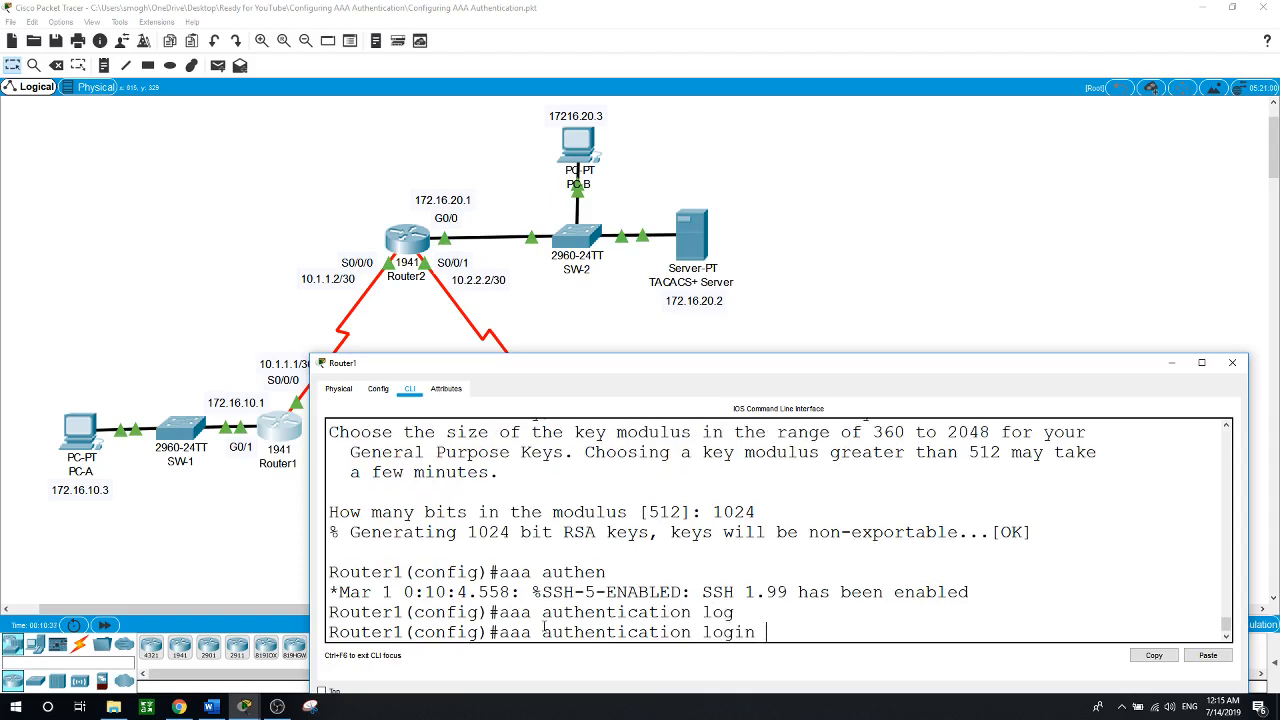
type("SSH-LOGIN local")
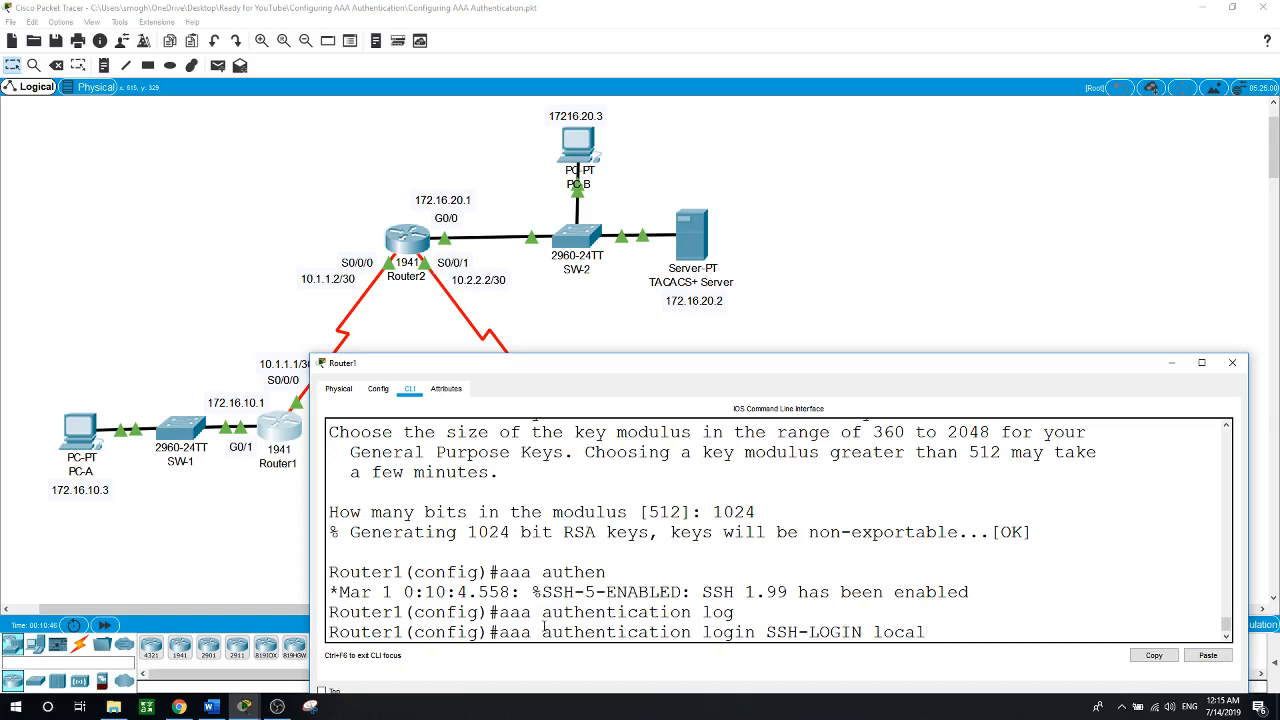
key("Return")
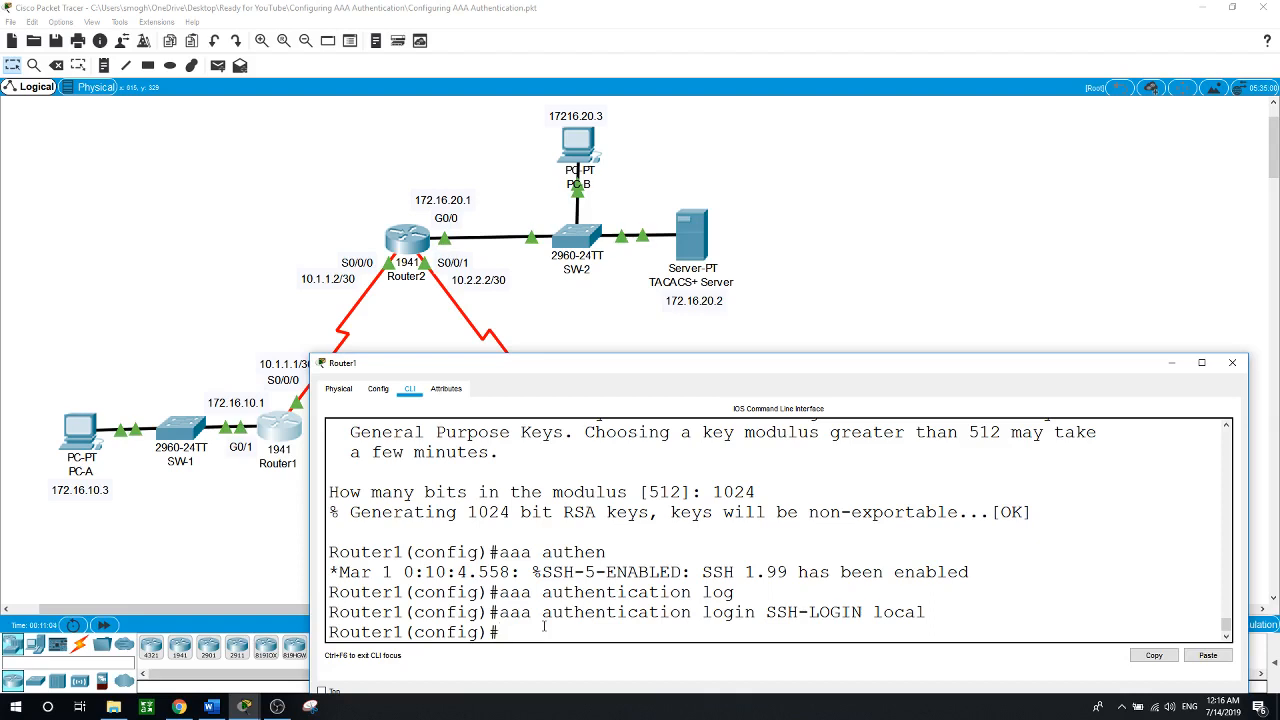
type("line vty 0 4")
On vty lines 0–4, apply login authentication SSH-LOGIN
key("Return")
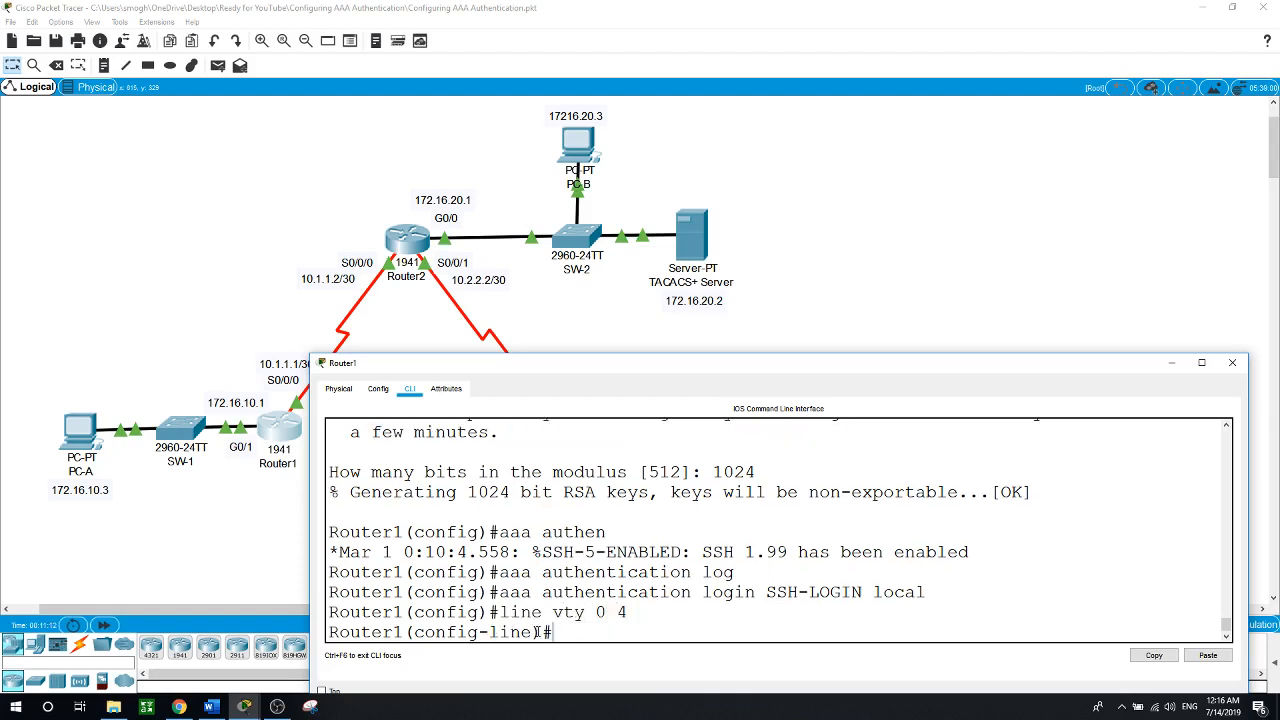
type("logi")
key("Tab")
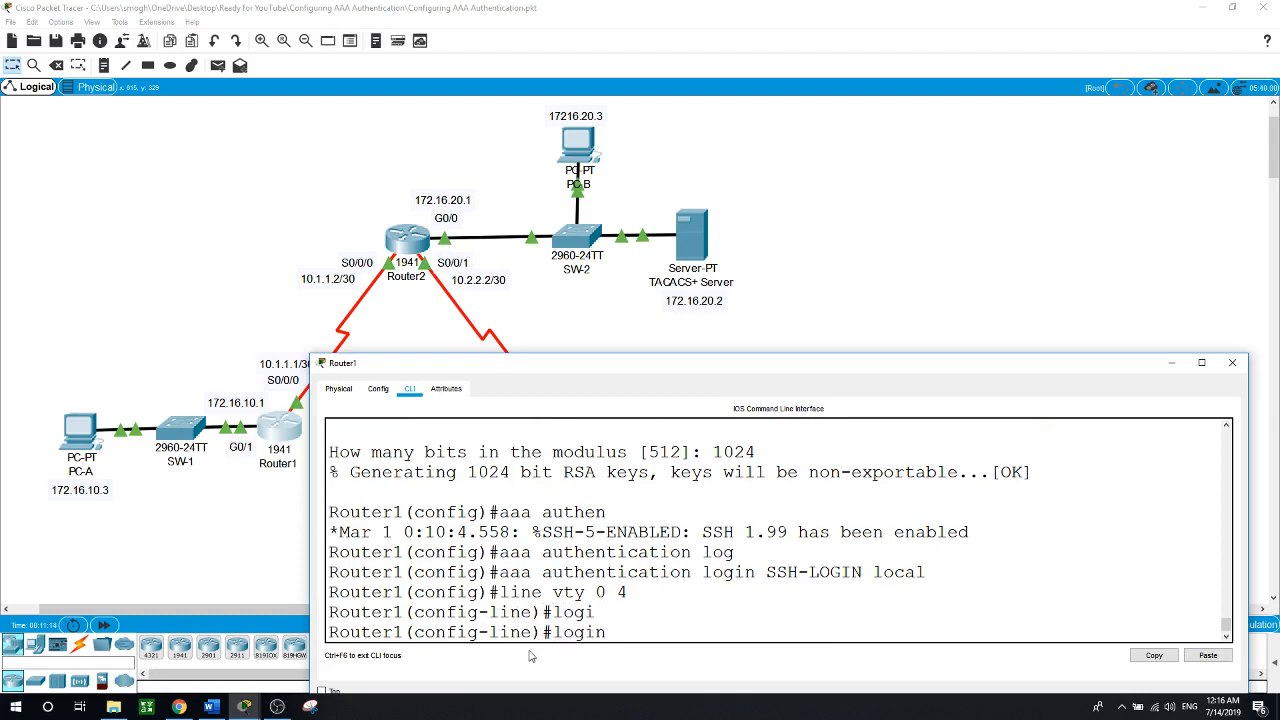
type("au")
key("Tab")
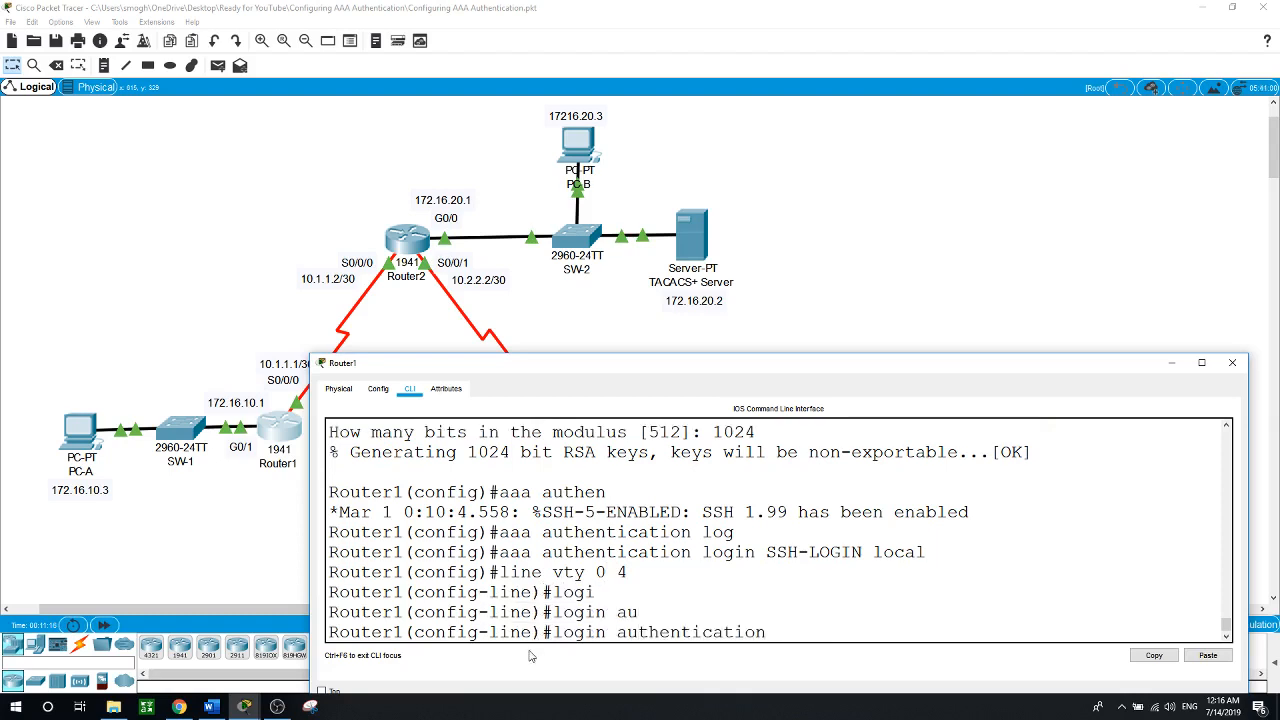
type("SSH-LOGIN")
key("Return")
Restrict the vty lines to SSH with 'transport input ssh'
type("tr")
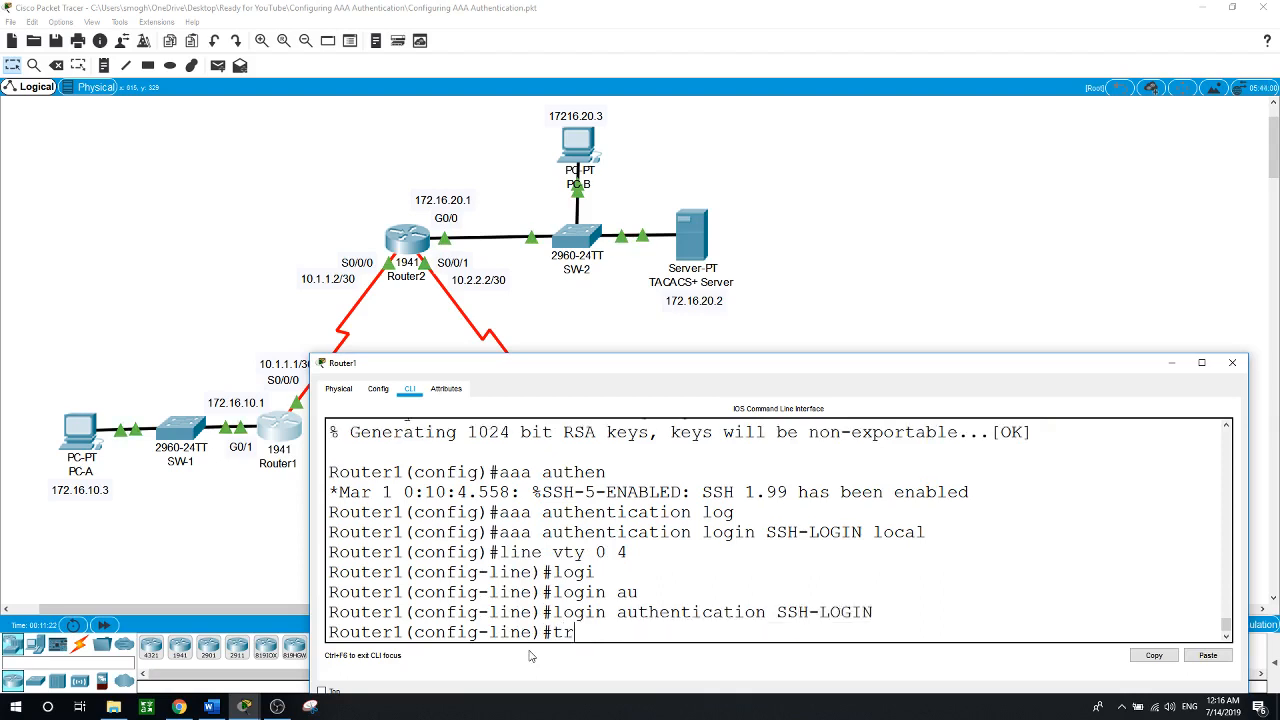
key("Tab")
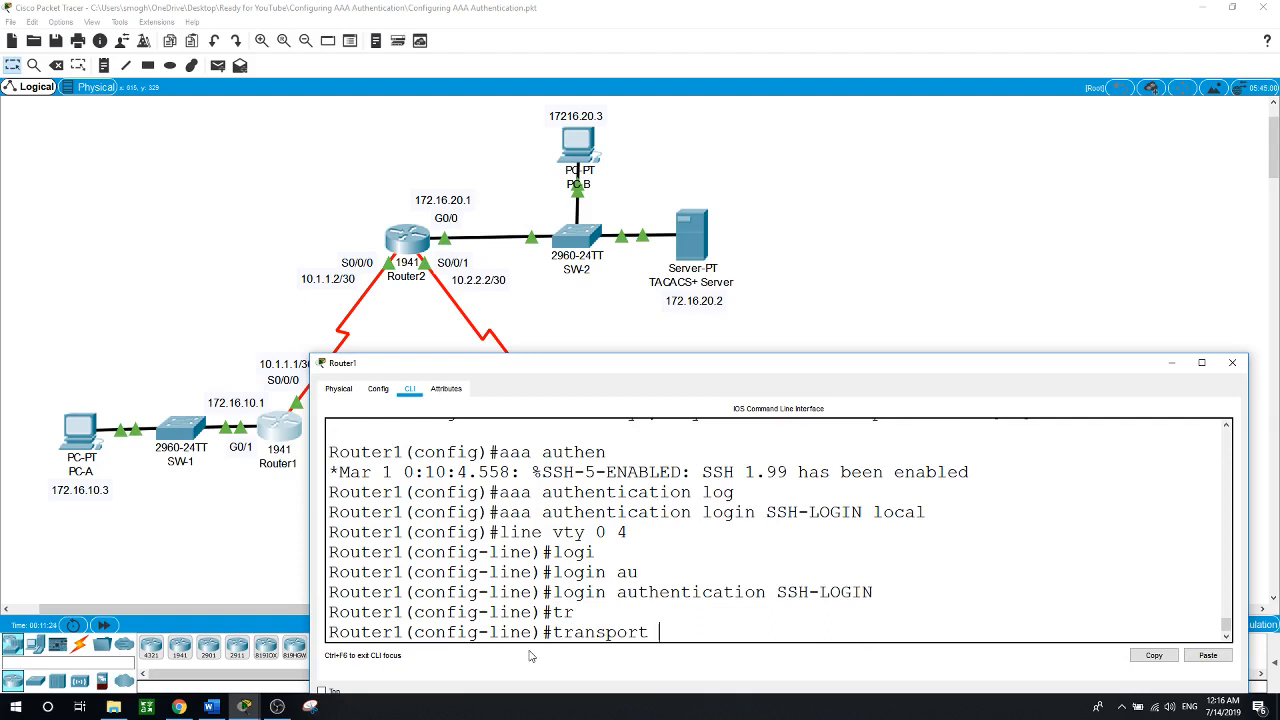
type("in")
key("Tab")
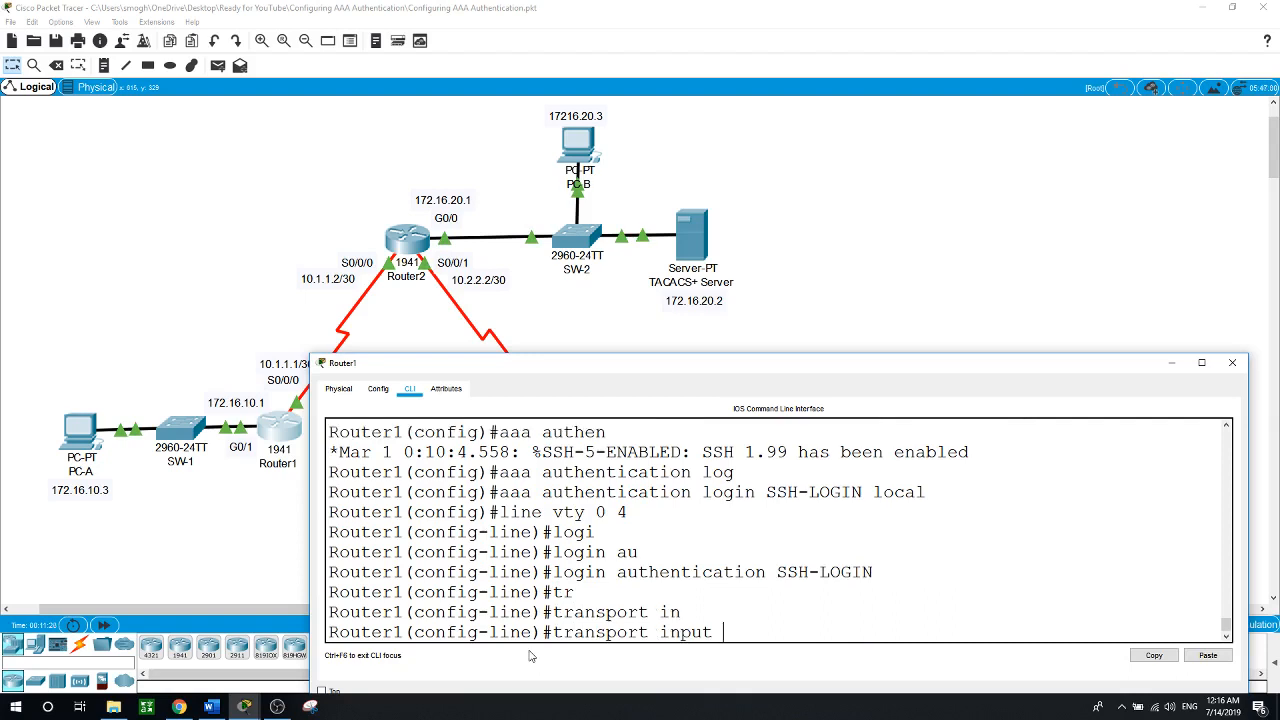
type("ssh")
key("Return")
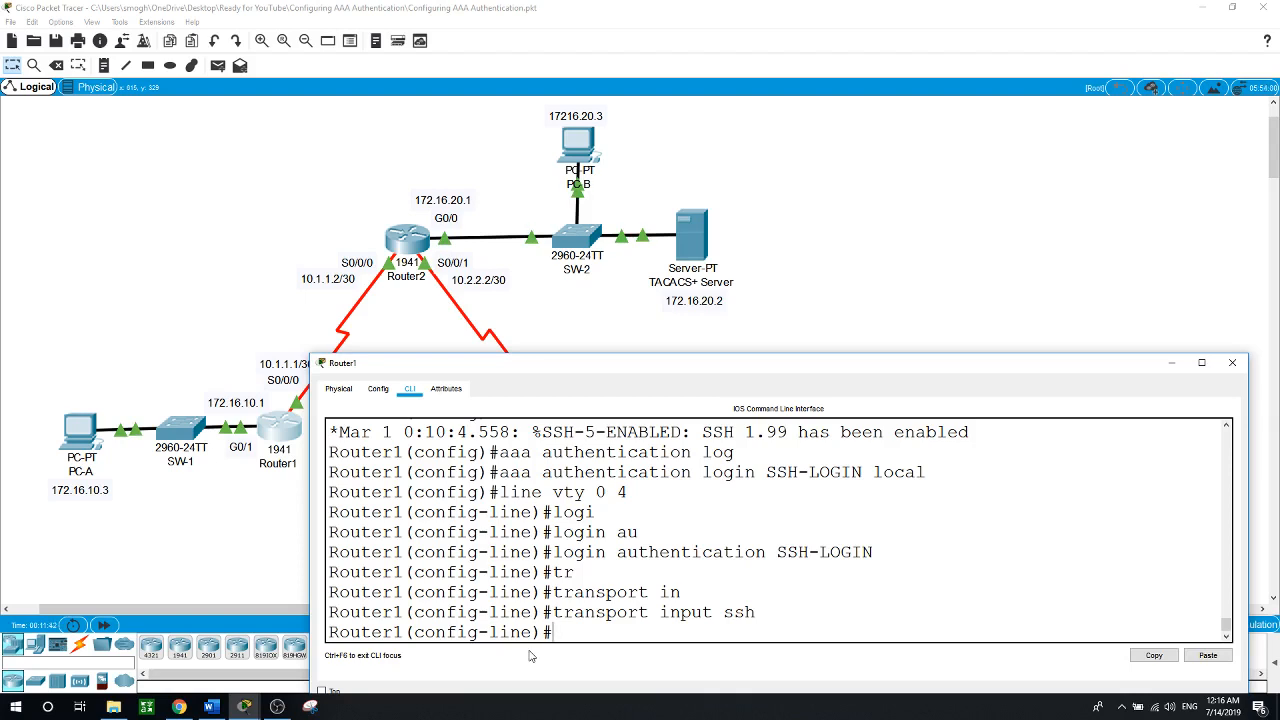
Open PC-A's Command Prompt from its Desktop applications
left_click(172, 529)
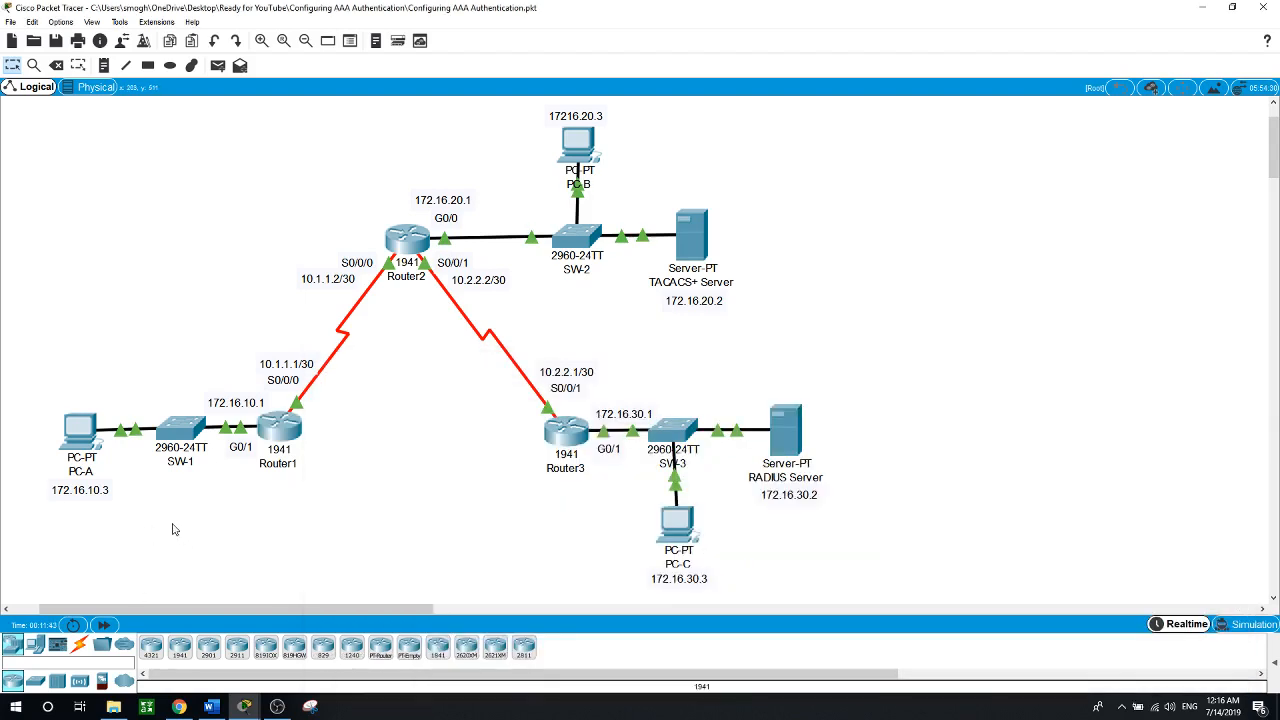
left_click(86, 448)
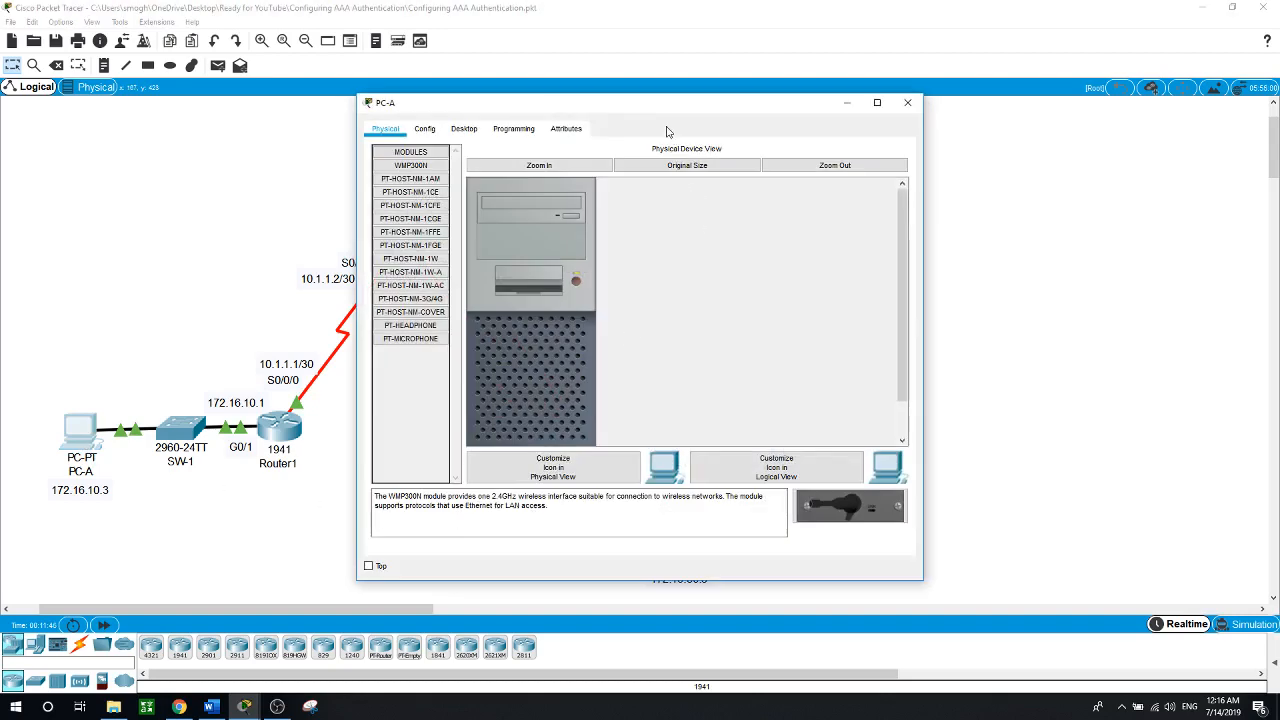
left_click_drag(632, 110, 860, 116)
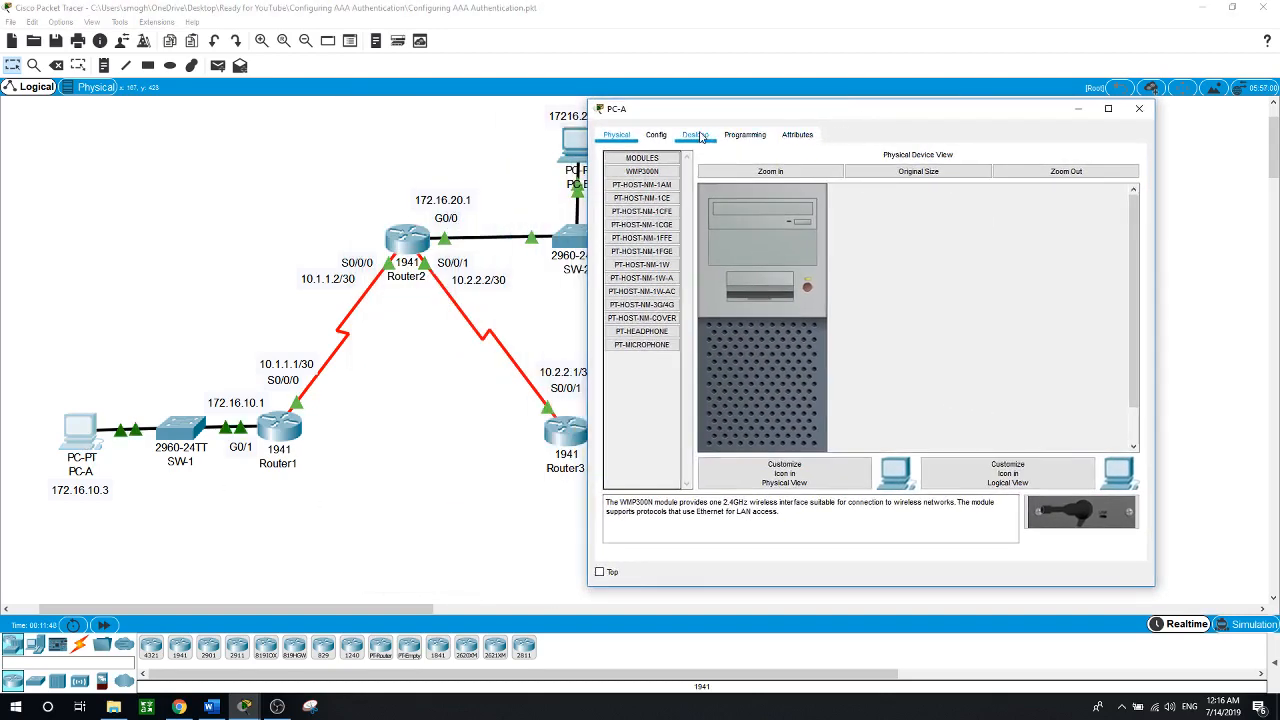
left_click(695, 134)
left_click(977, 192)
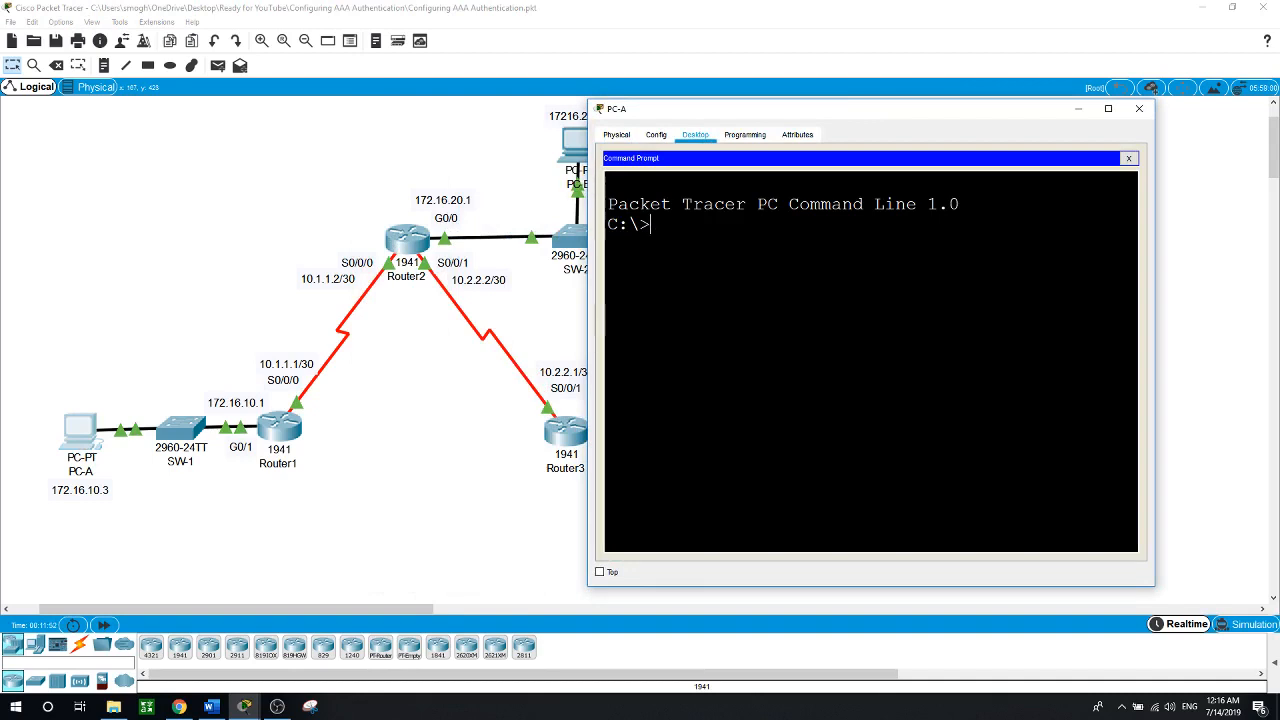
SSH to 172.16.10.1 as the local user, enter privileged mode, exit, and return to the topology
type("ssh")
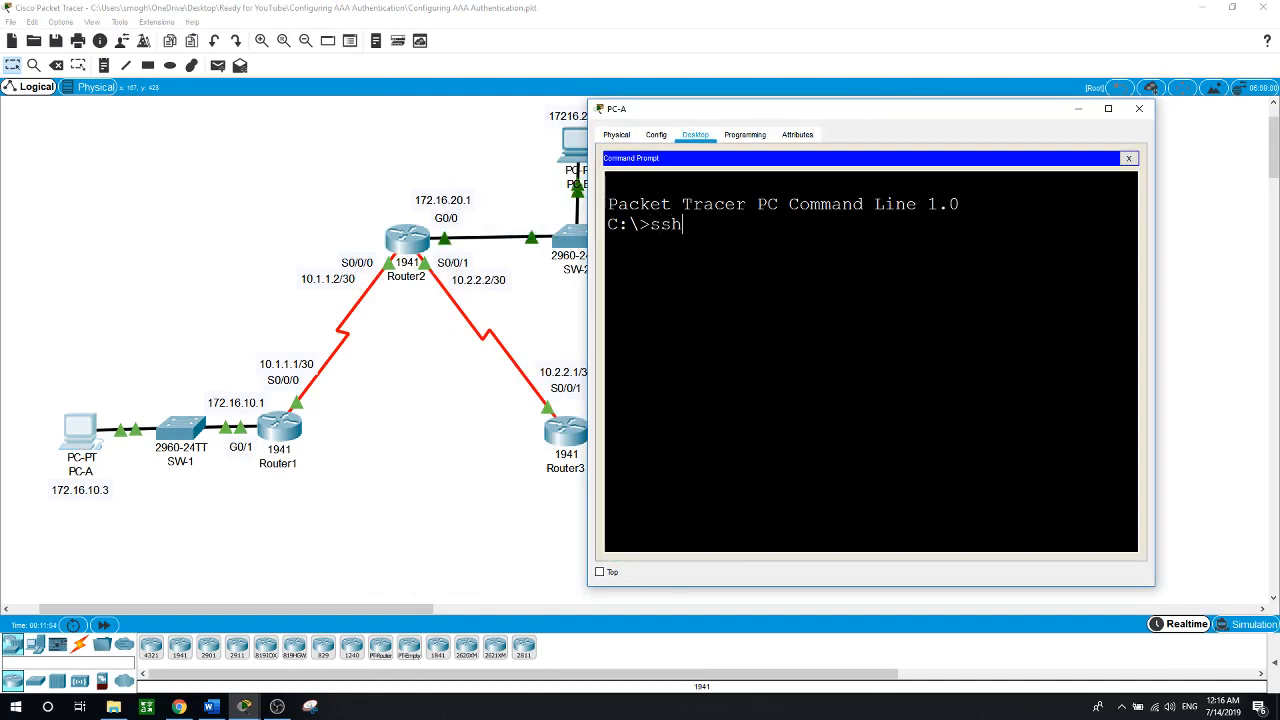
type(" -l Admin1 ")
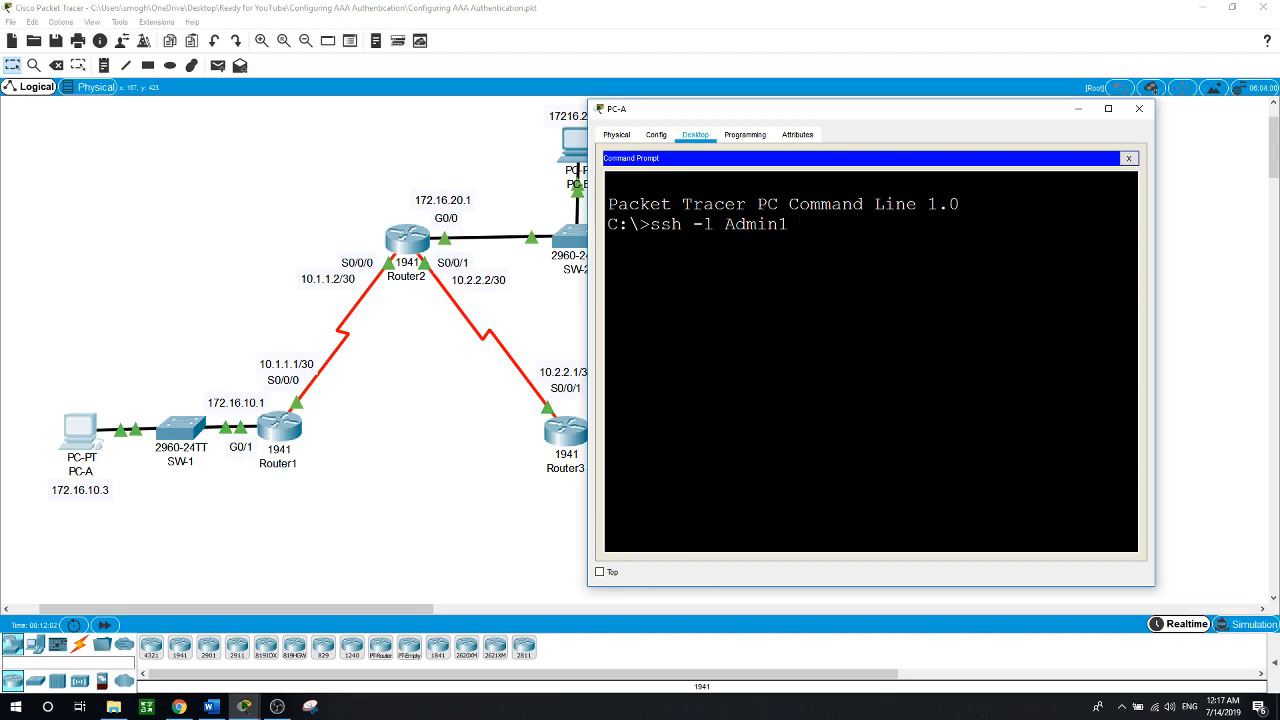
type("172.16.")
type("10.1")
key("Return")
key("Return")
type("en")
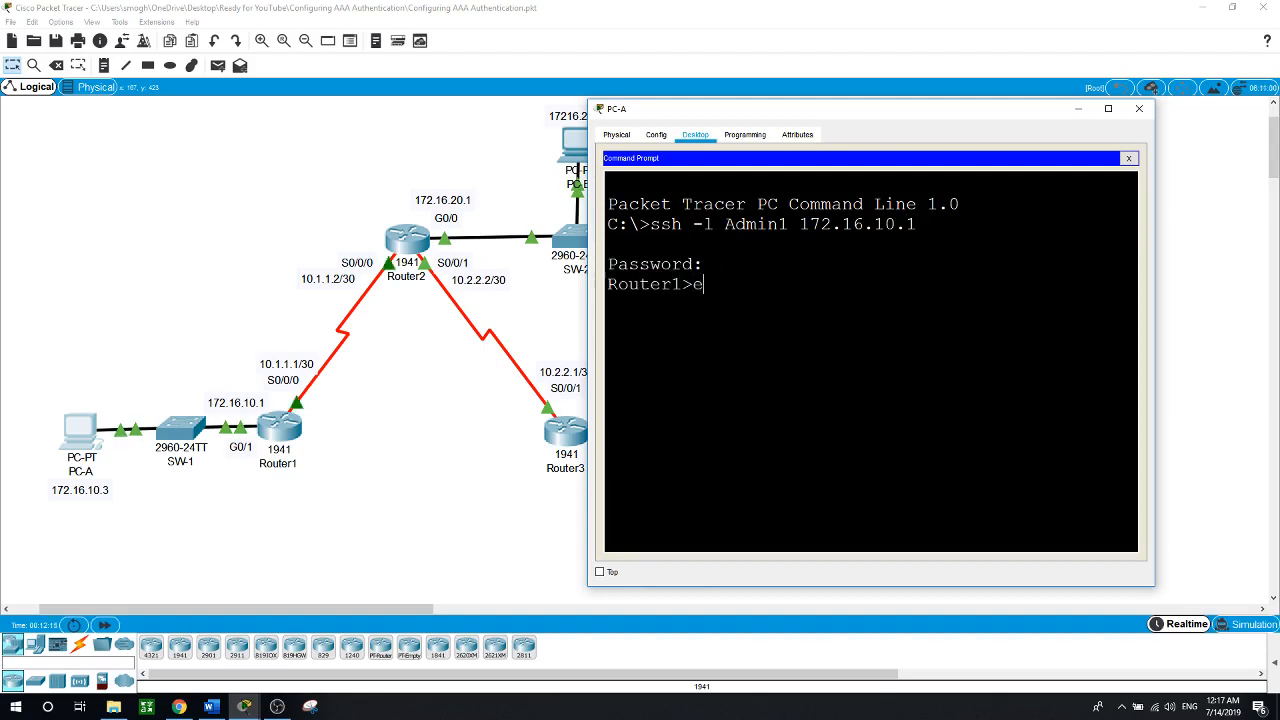
key("Return")
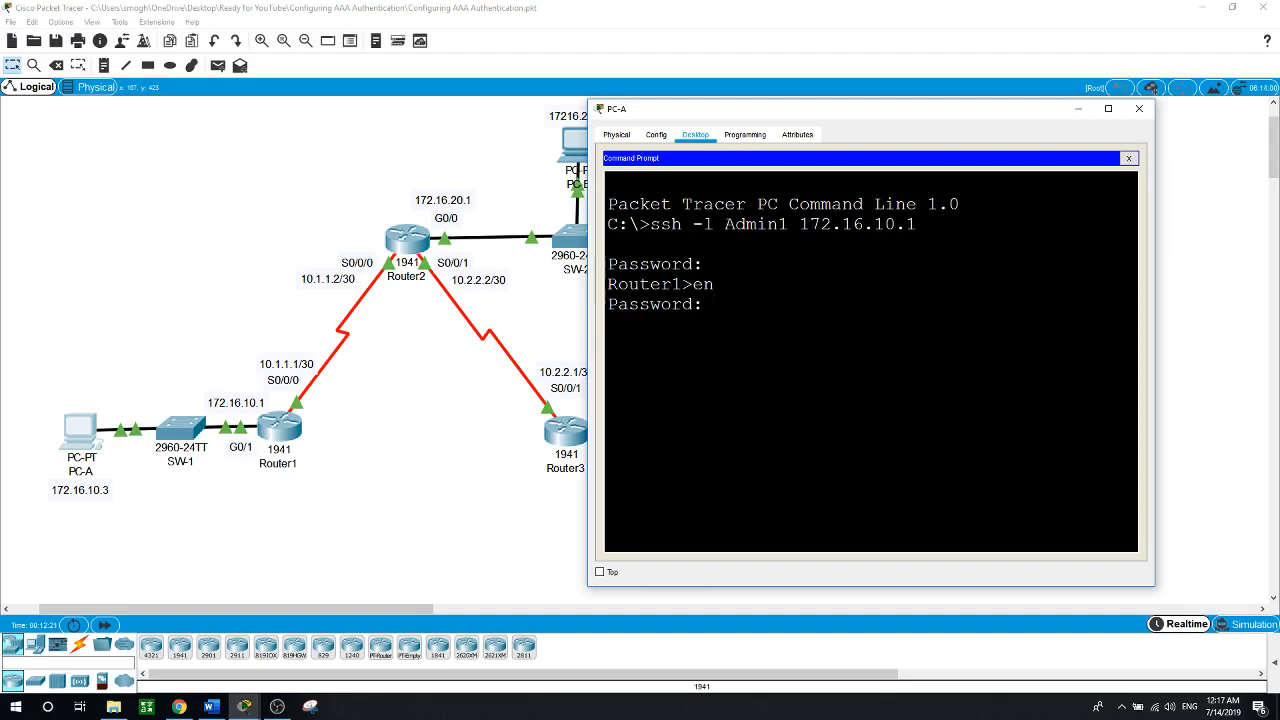
key("Return")
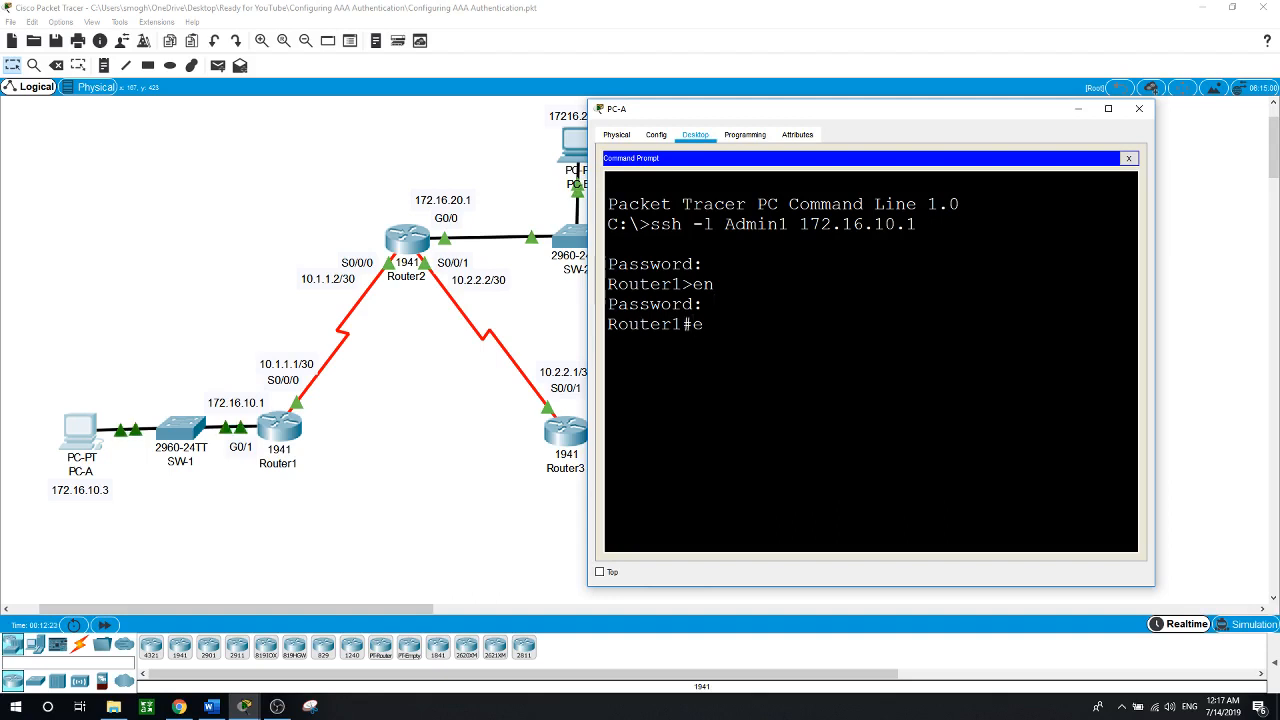
type("exit")
key("Return")
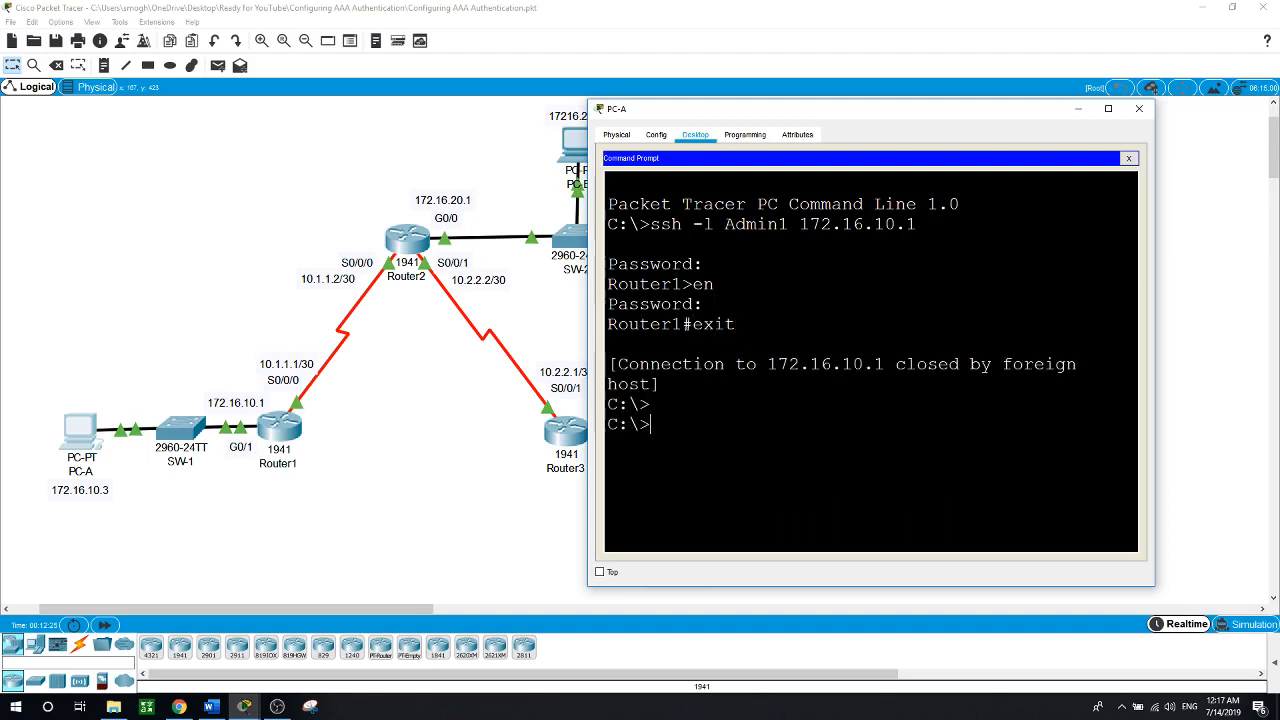
left_click(468, 510)
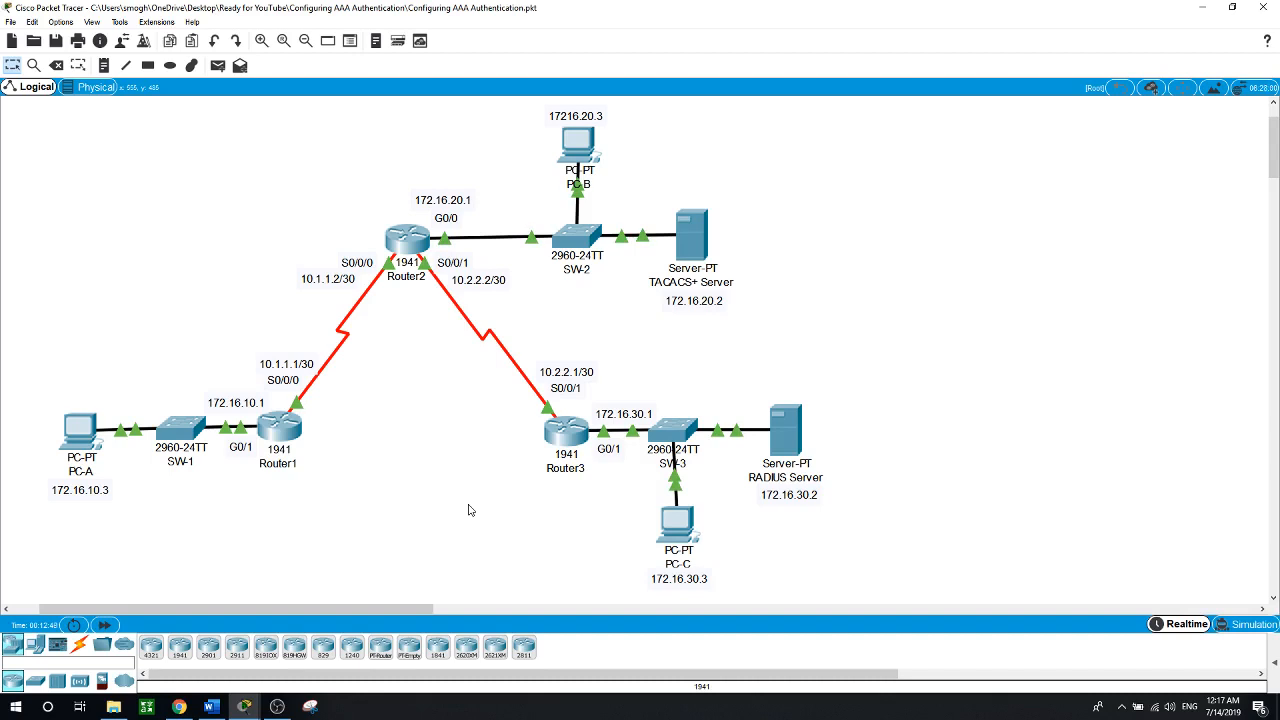
On Router2's CLI, enter privileged EXEC mode and then global configuration mode
left_click(410, 250)
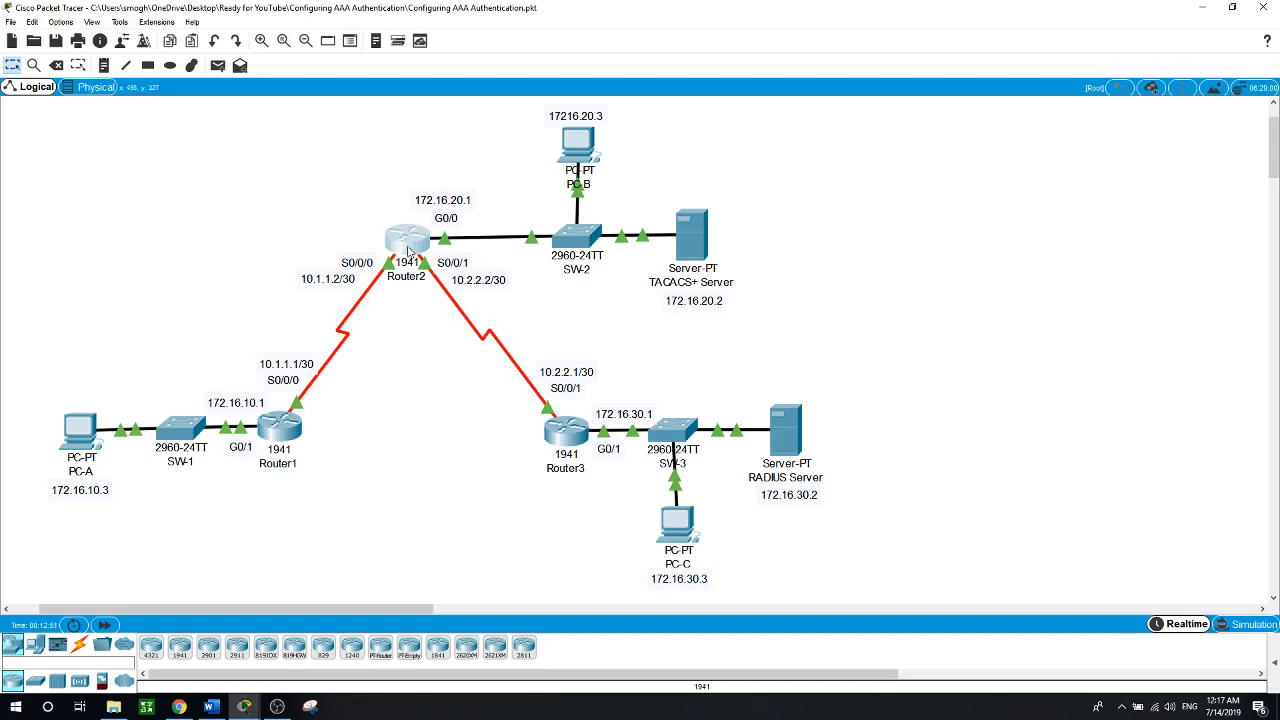
key("Return")
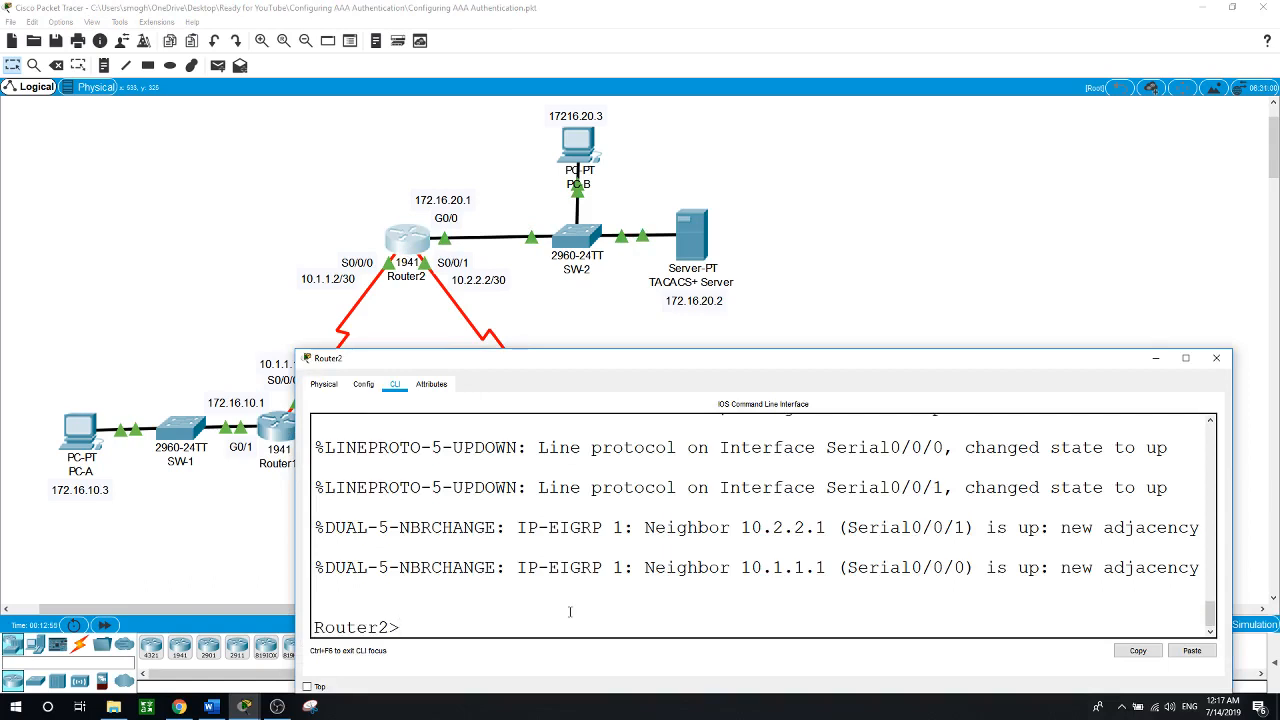
type("en")
key("Return")
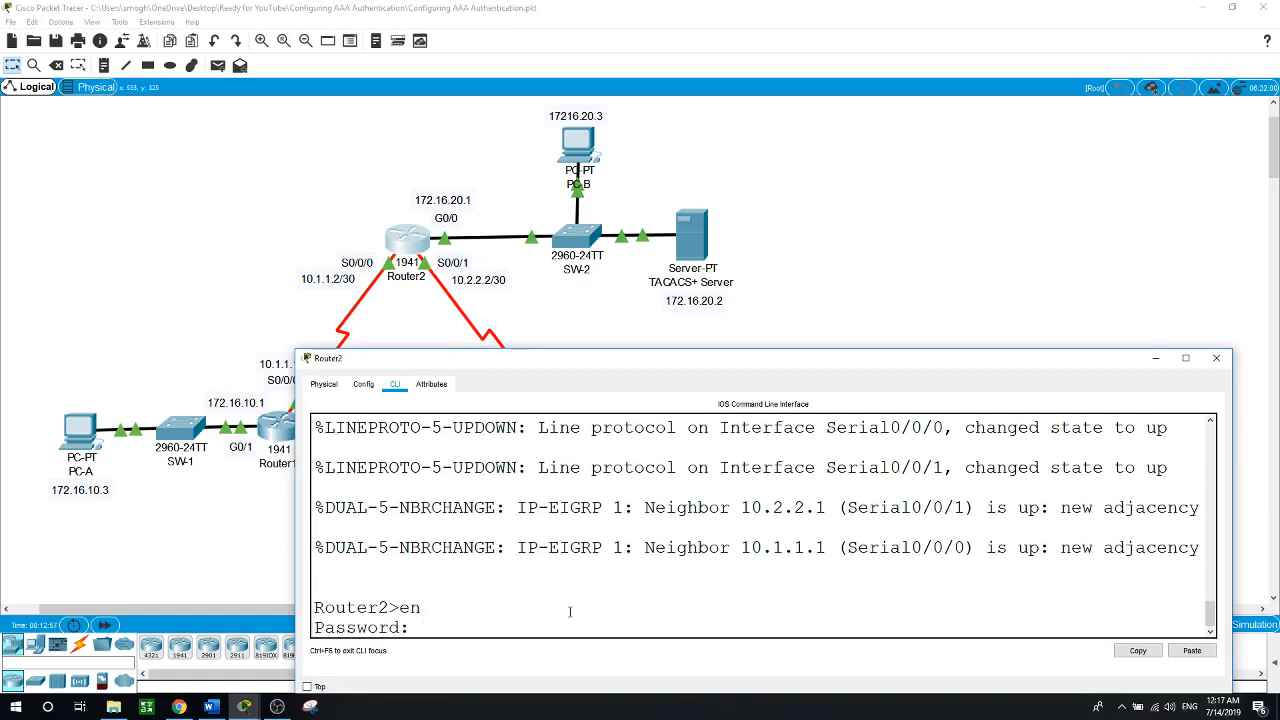
key("Return")
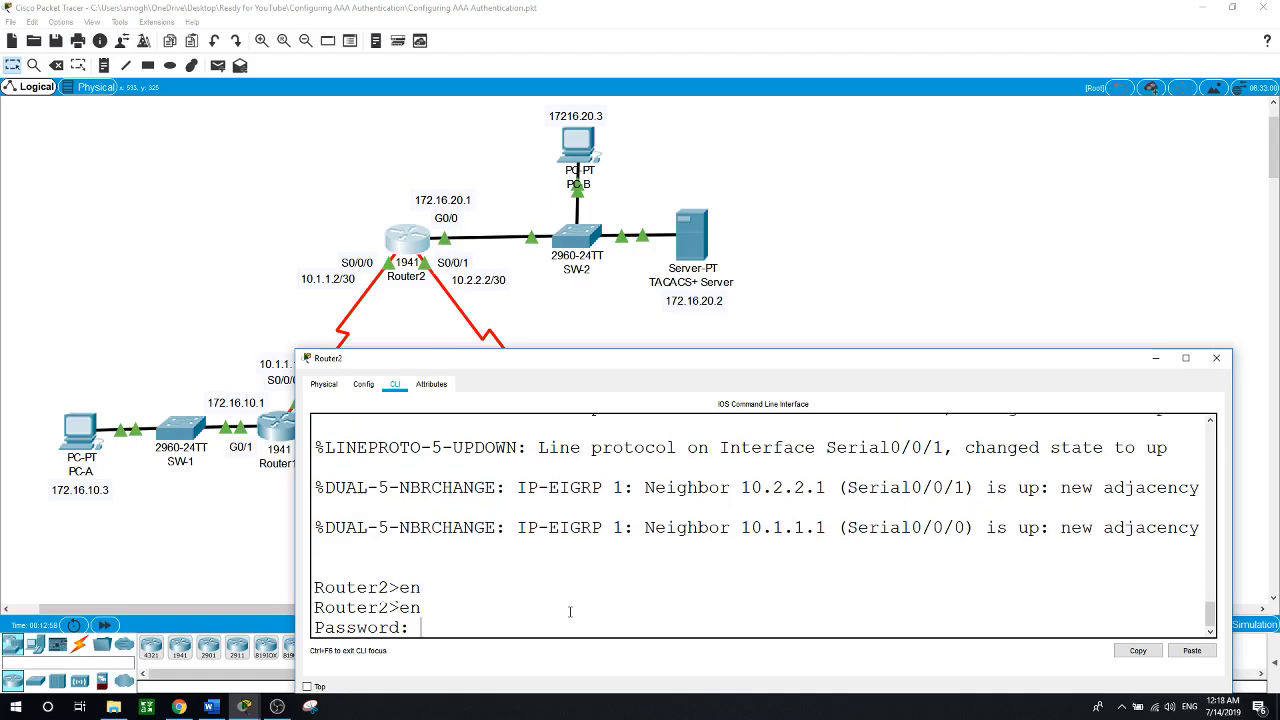
type("conf t")
key("Return")
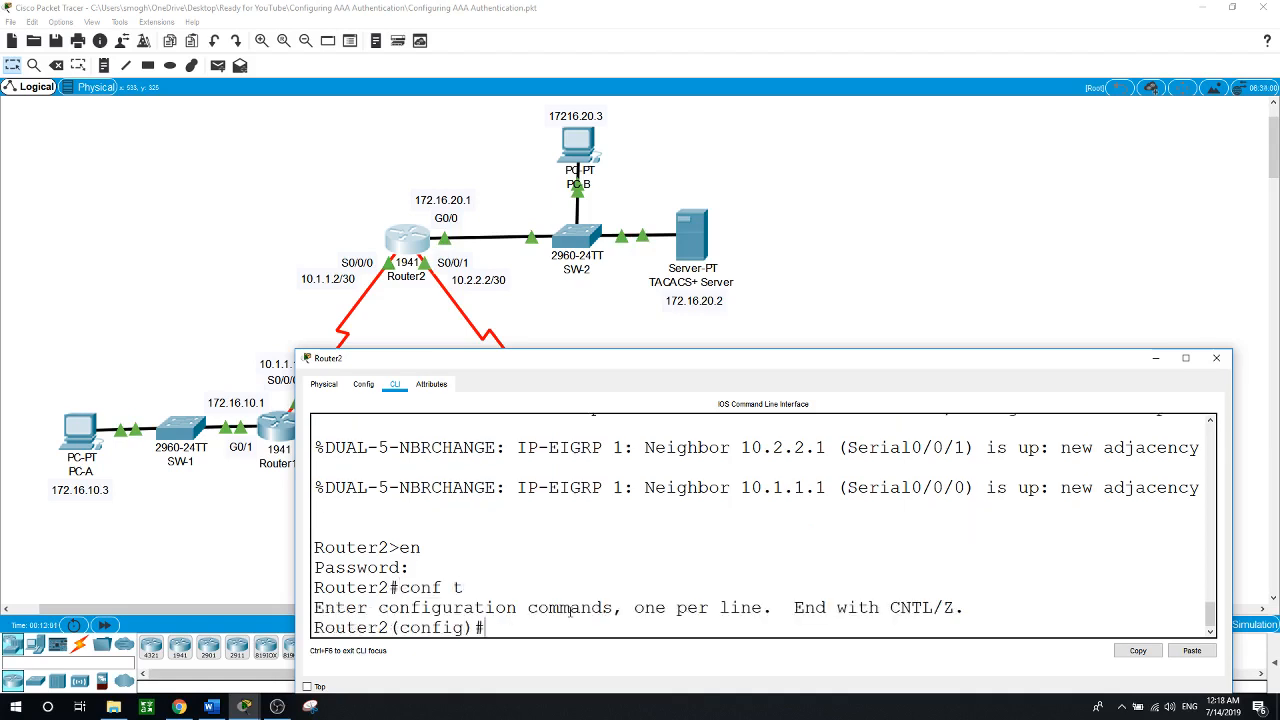
Create a local admin username on Router2 with a secret password, then return to the topology
type("use")
key("Tab")
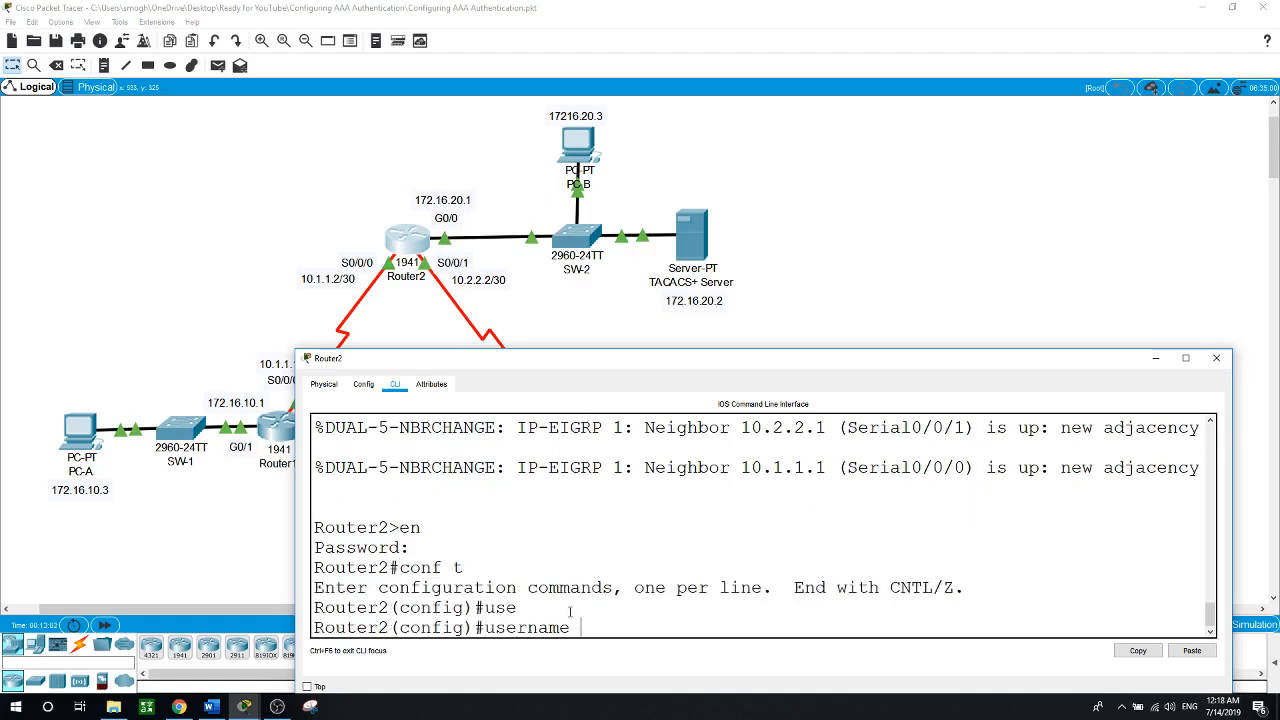
type("Admin2")
type(" se")
key("Tab")
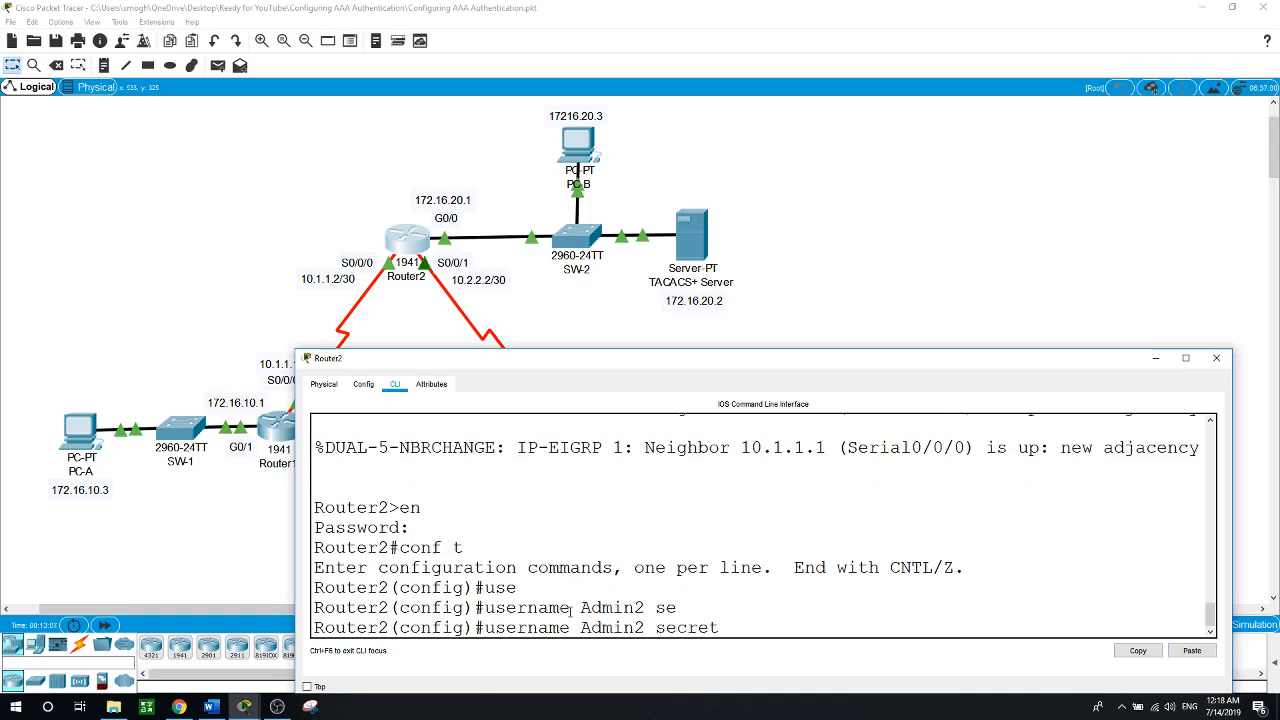
type("Admin2")
key("Return")
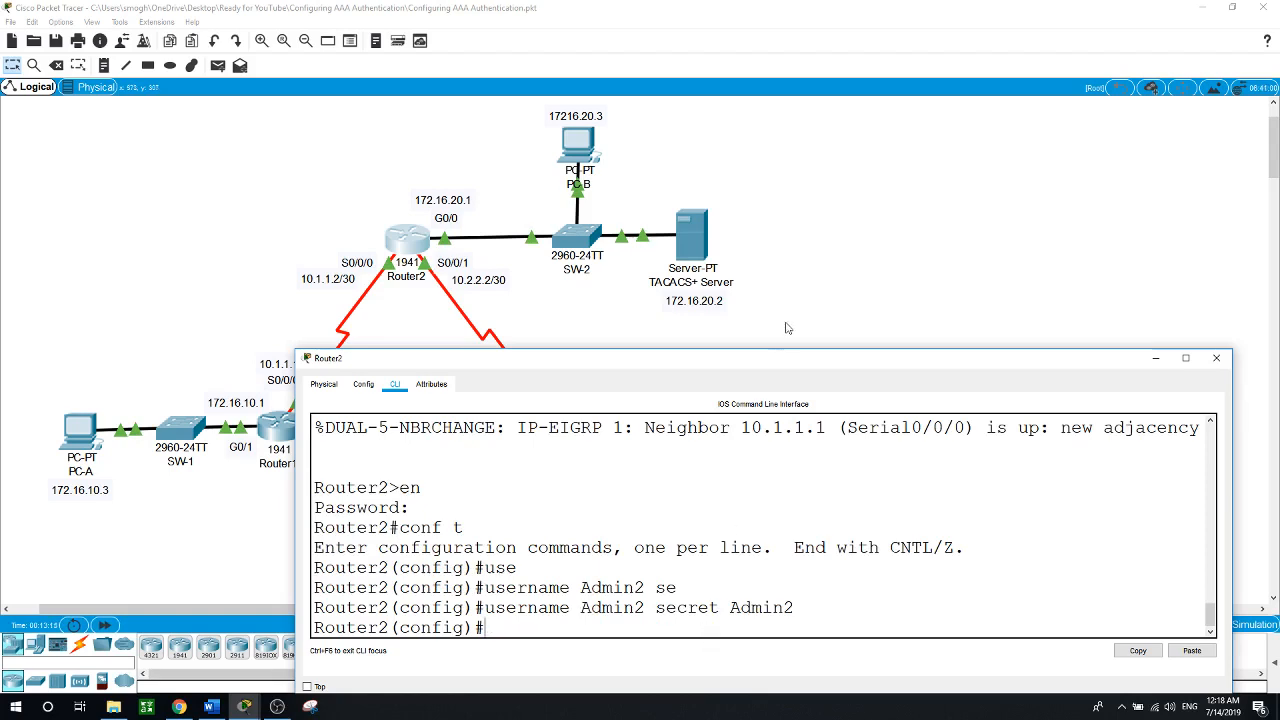
left_click(855, 223)
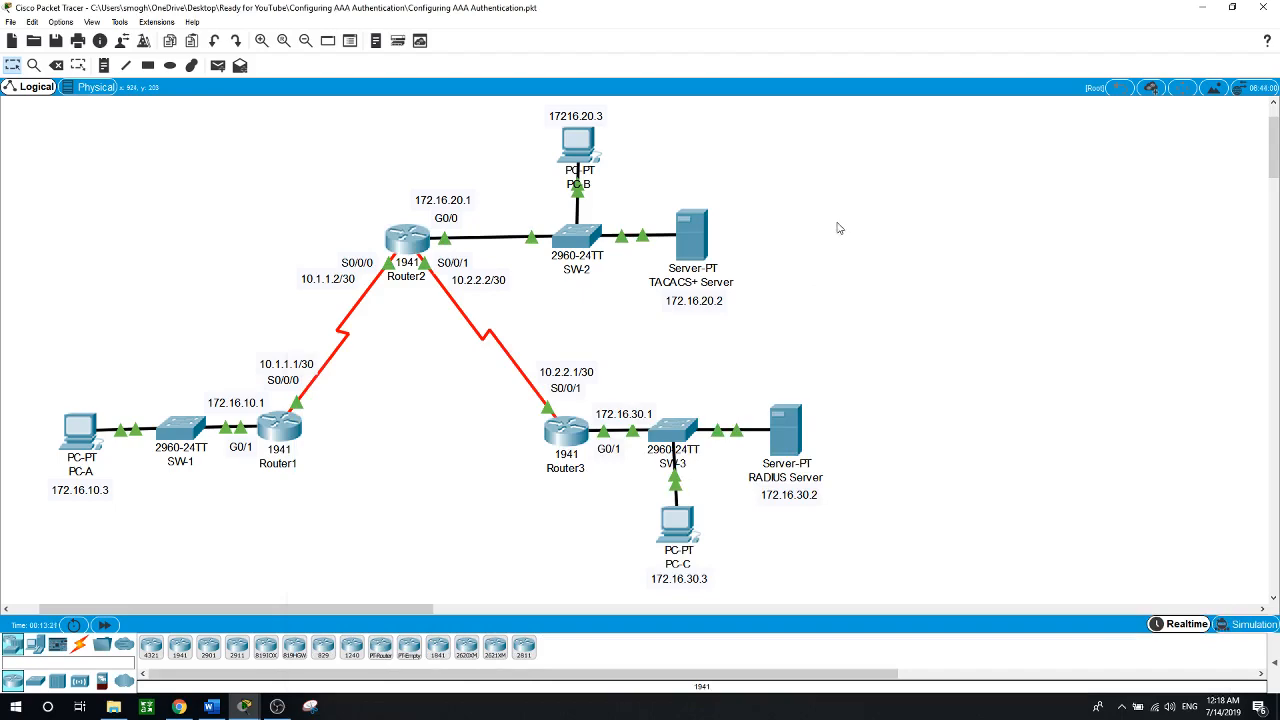
Check the TACACS+ server's IP configuration on its Desktop
left_click(697, 247)
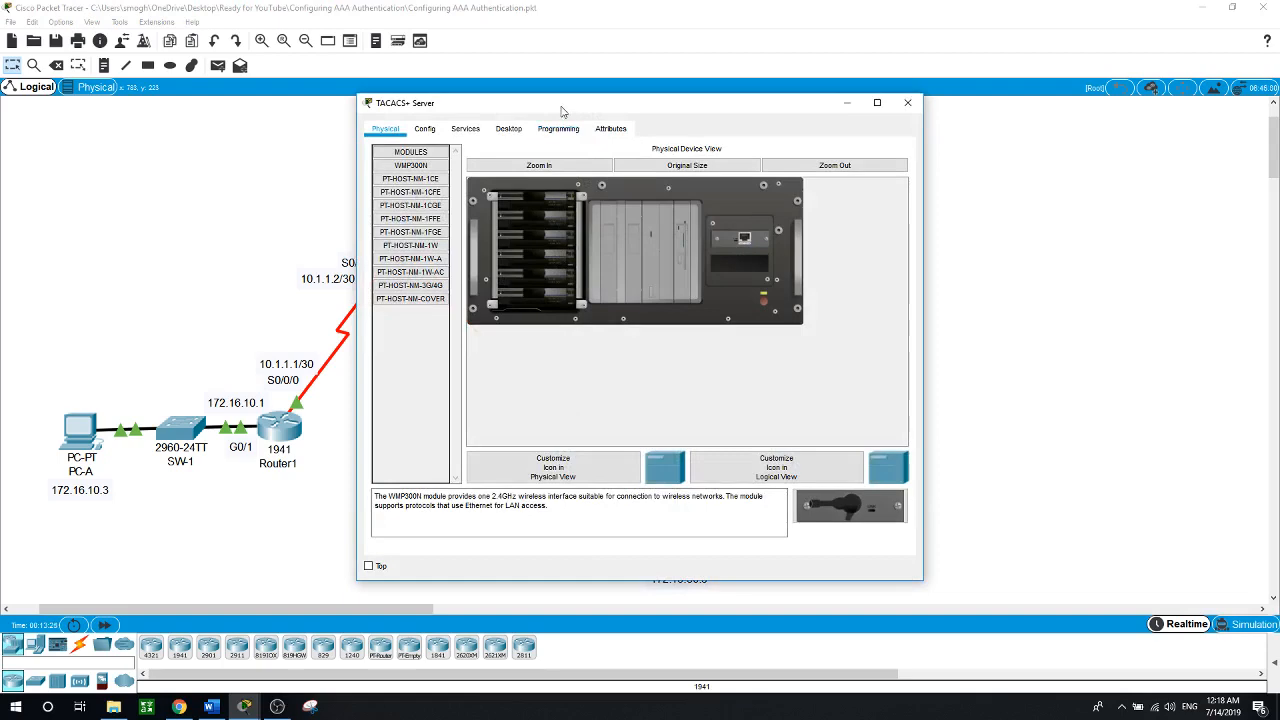
left_click_drag(556, 110, 790, 151)
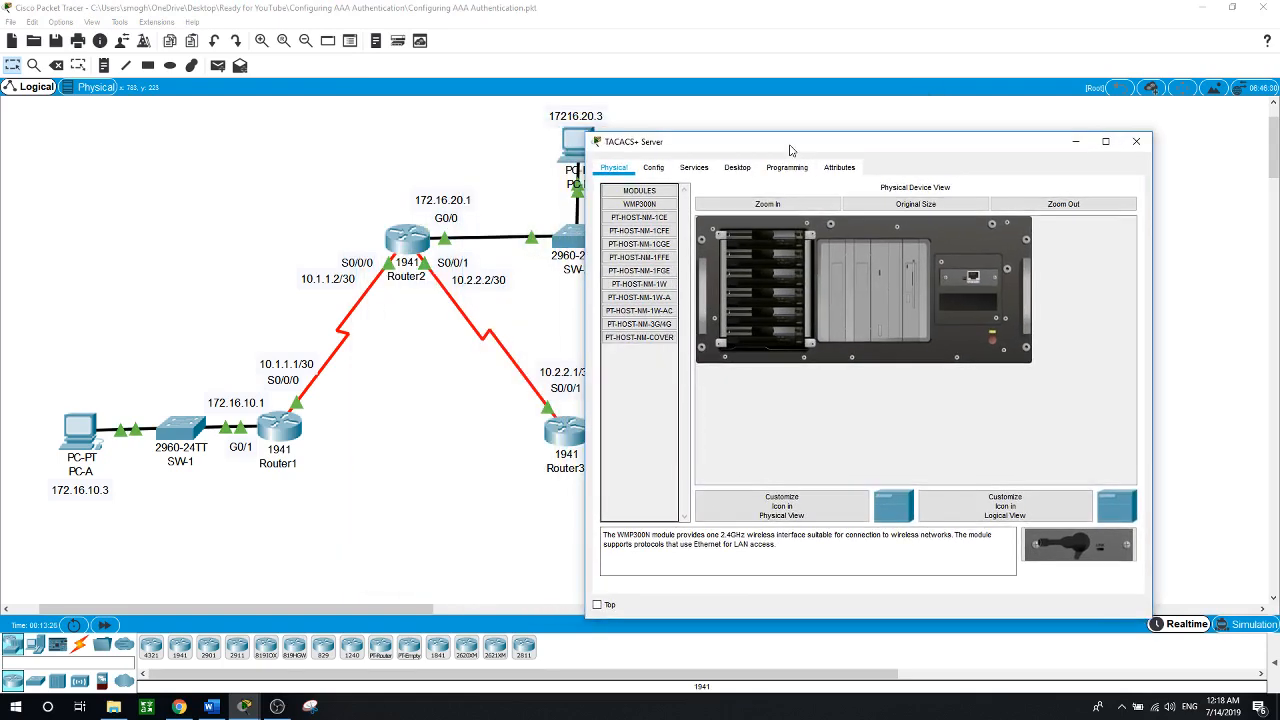
left_click(995, 335)
left_click(749, 172)
left_click(645, 237)
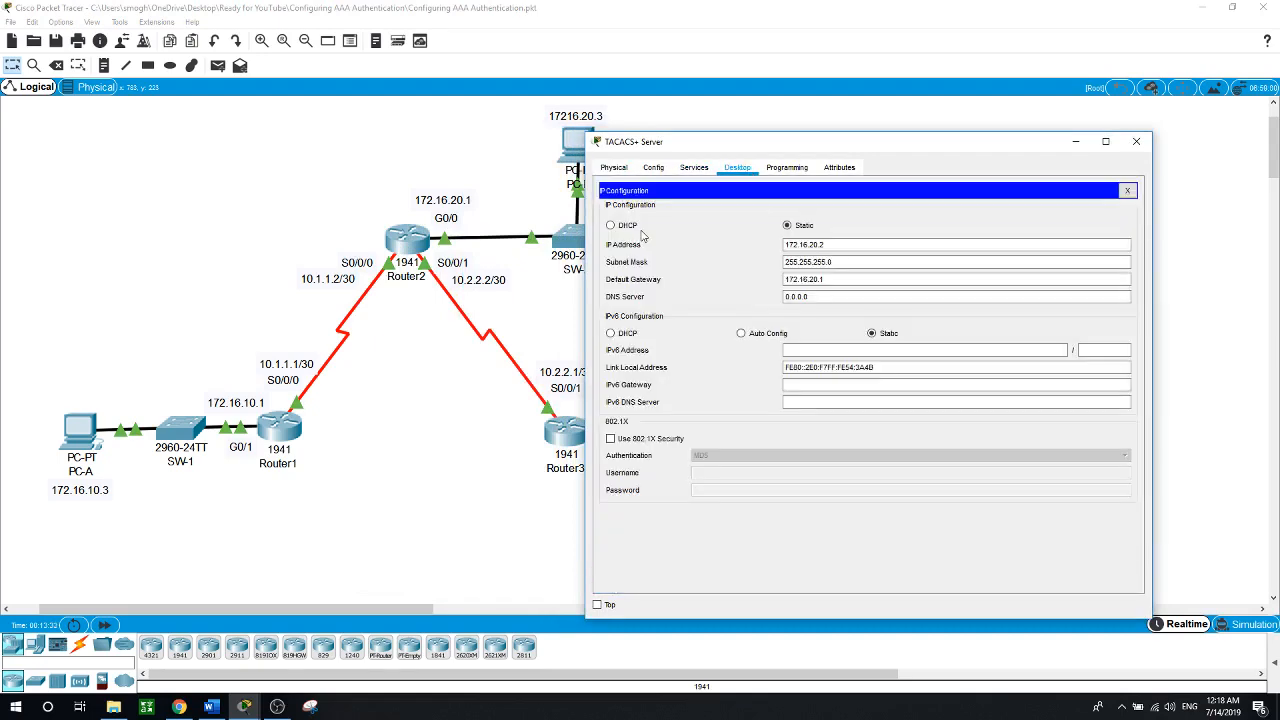
Review the server's AAA client and user entries under Services, close it, and bring back Router2's console
left_click(695, 170)
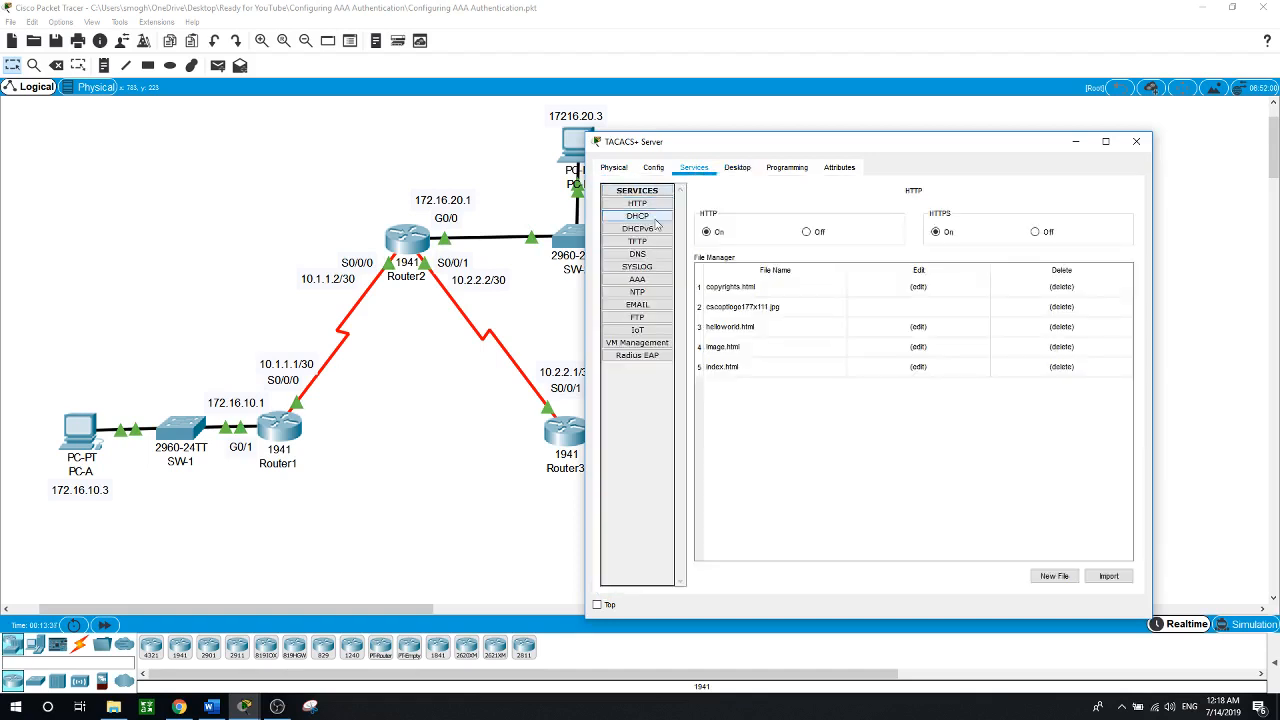
left_click(637, 281)
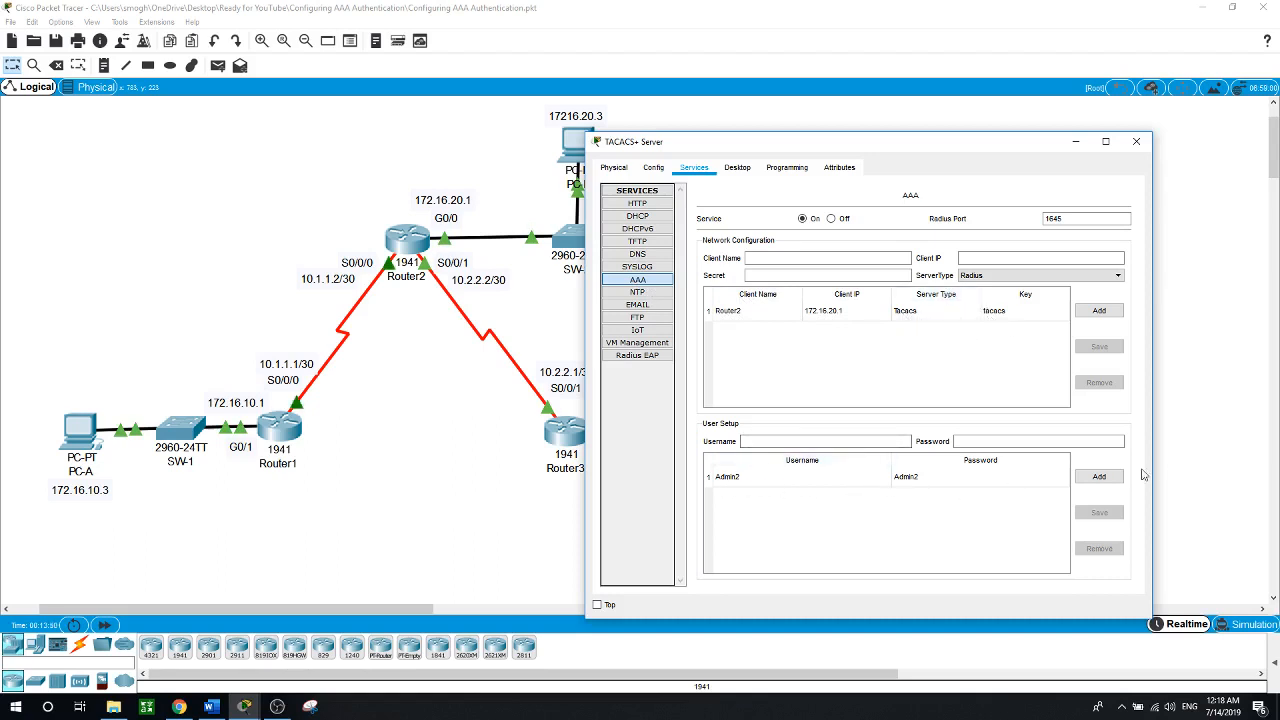
left_click(1176, 432)
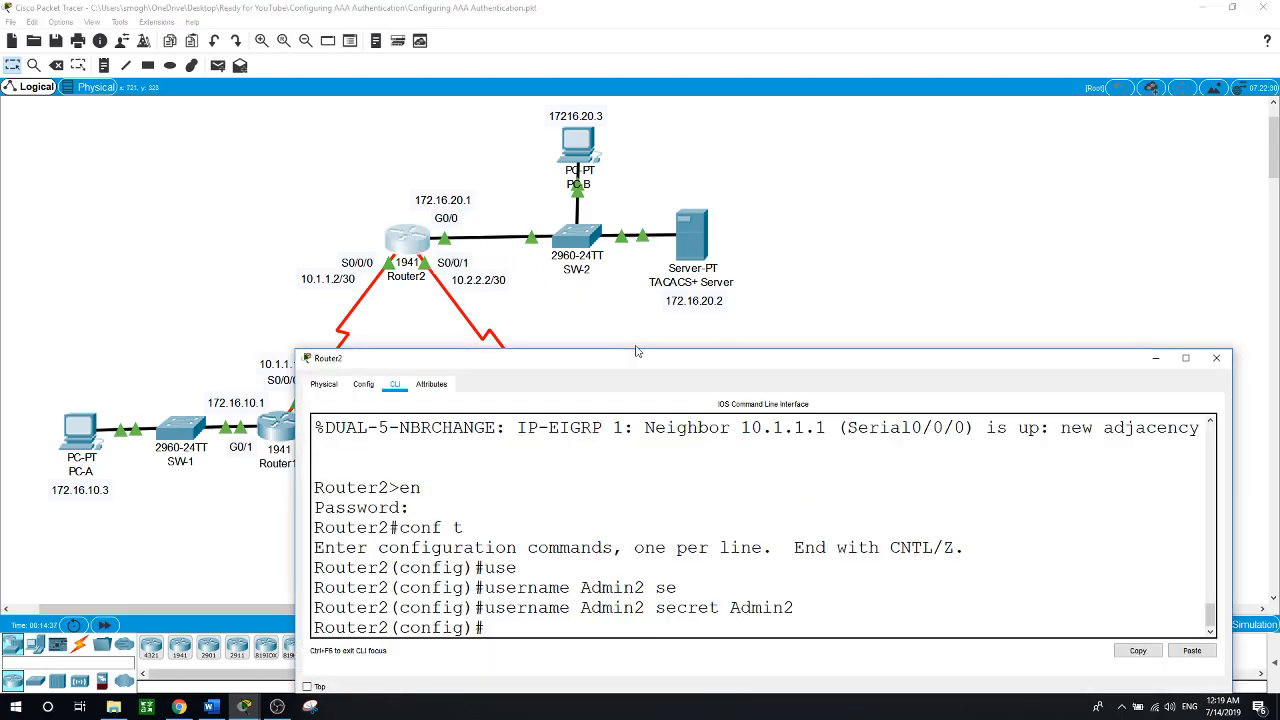
left_click_drag(640, 357, 648, 312)
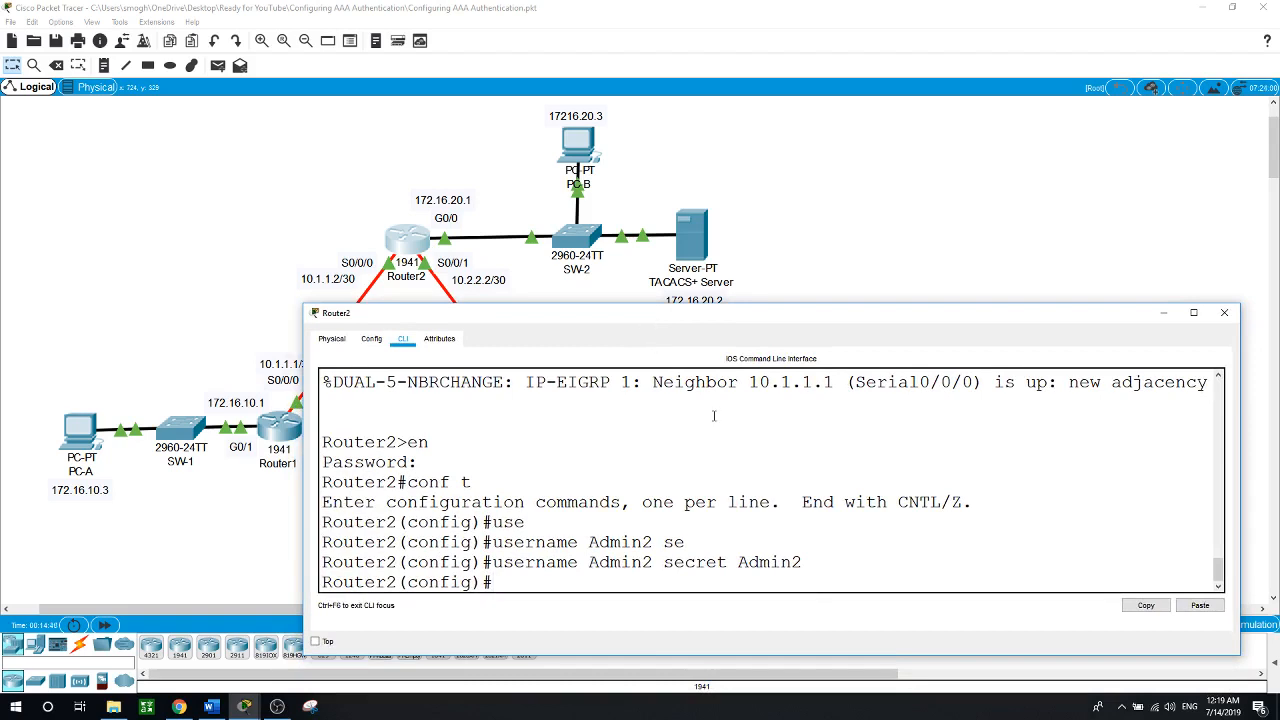
Register 172.16.20.2 as Router2's TACACS+ server host
type("tac")
key("Tab")
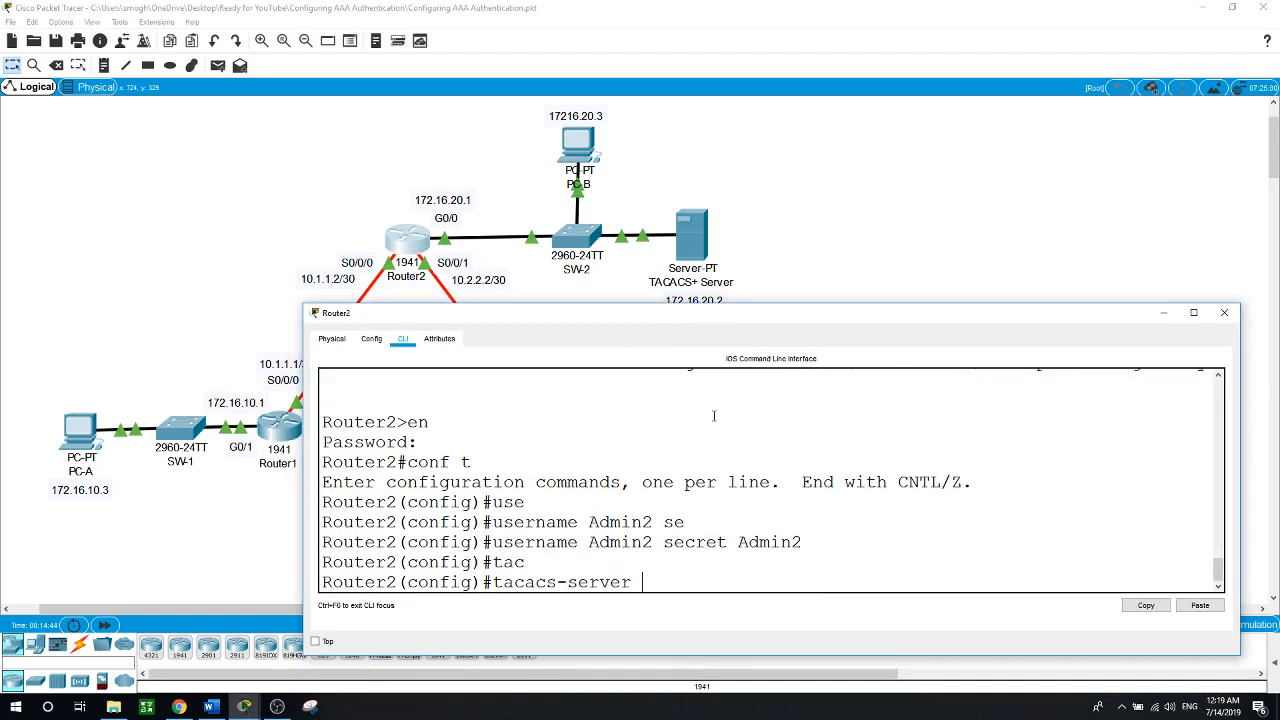
type("h")
key("Tab")
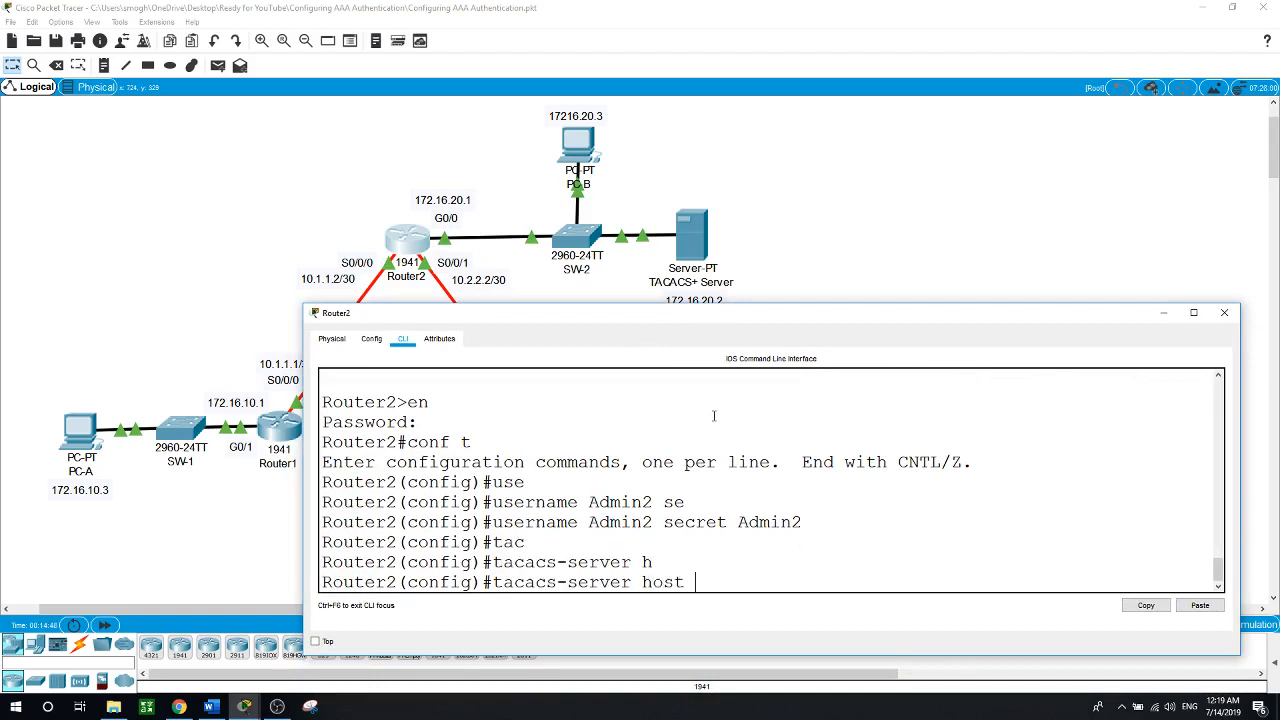
type("172.16.20.2")
key("Return")
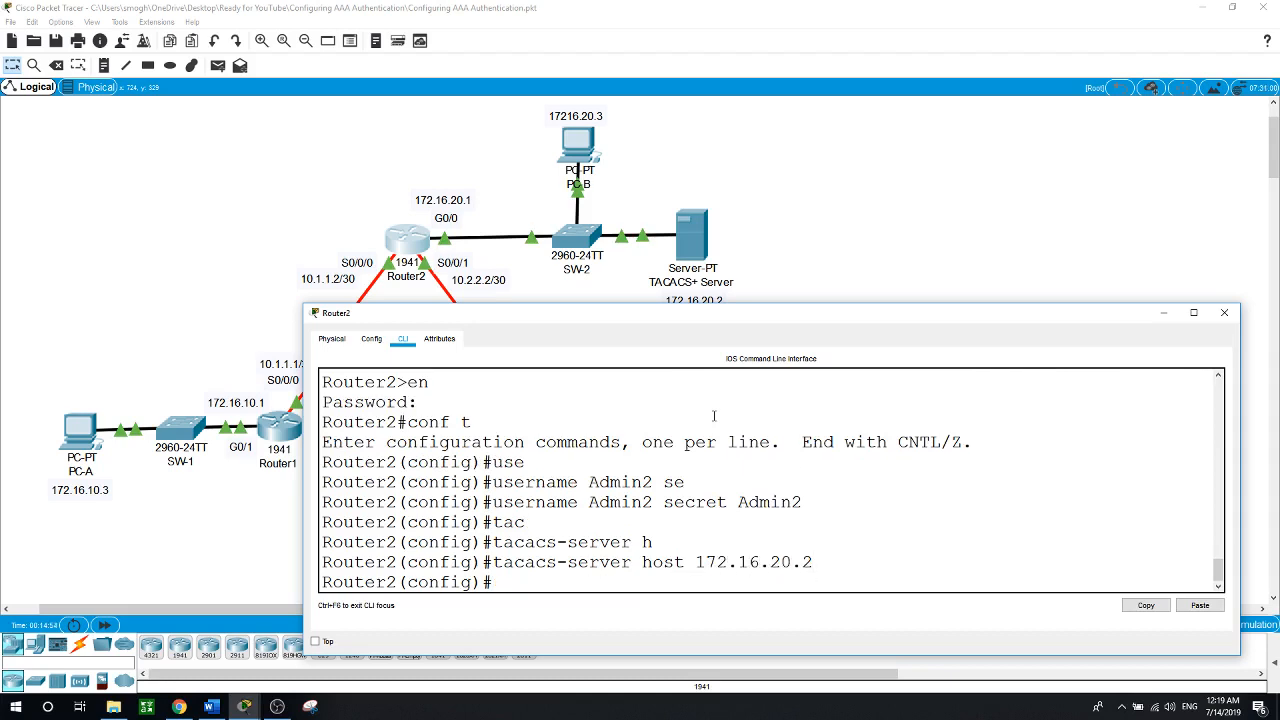
Set Router2's TACACS+ shared key to match the key on the server's AAA page
type("t")
key("Tab")
type("ke")
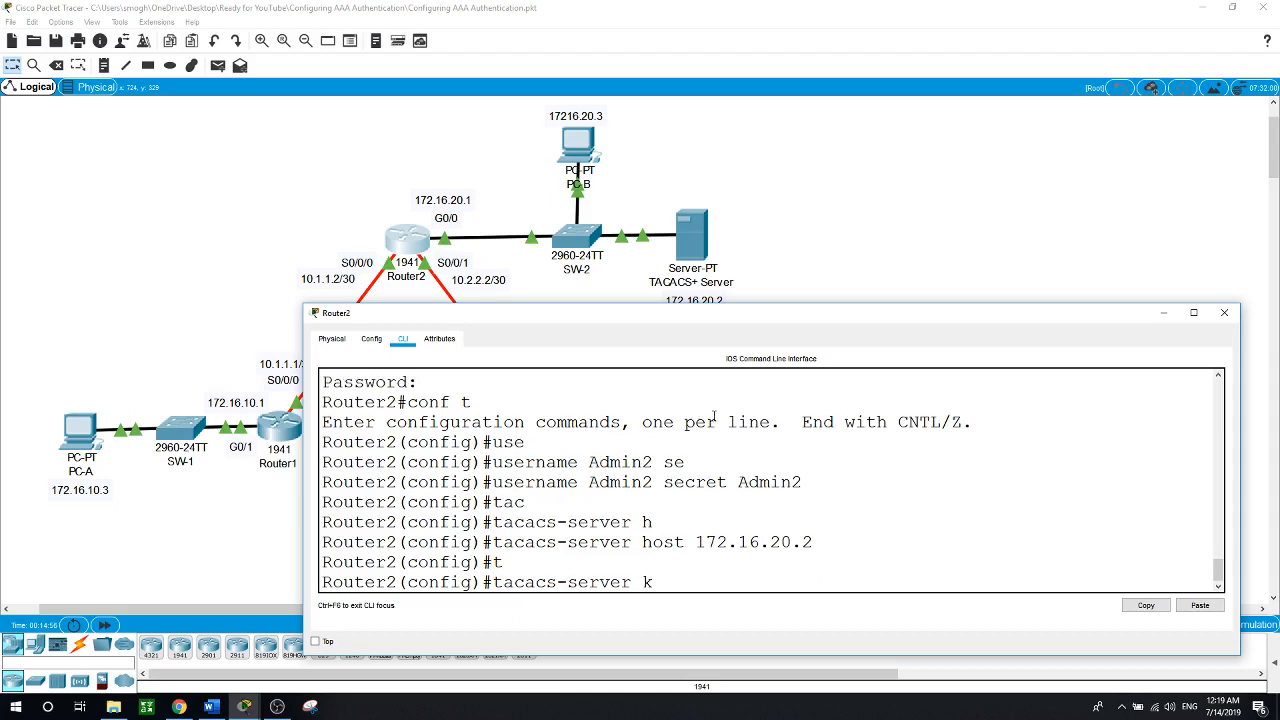
key("Tab")
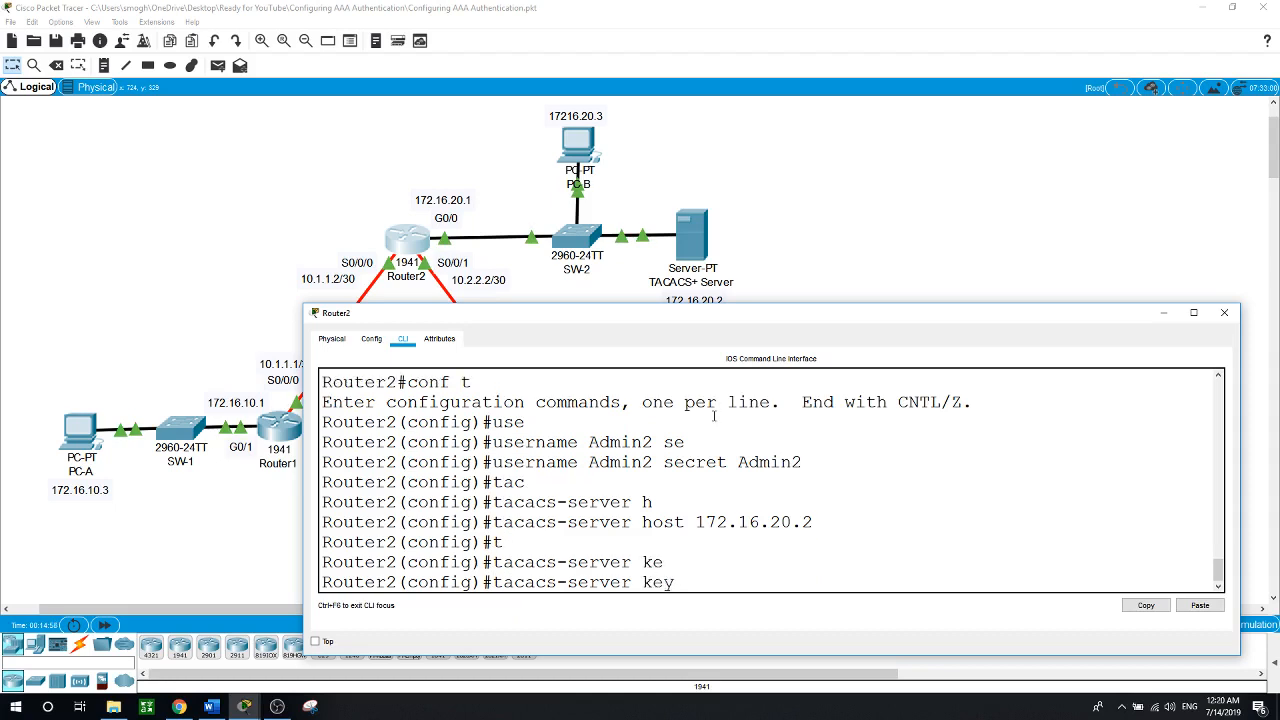
type("tacacs-s")
left_click(681, 255)
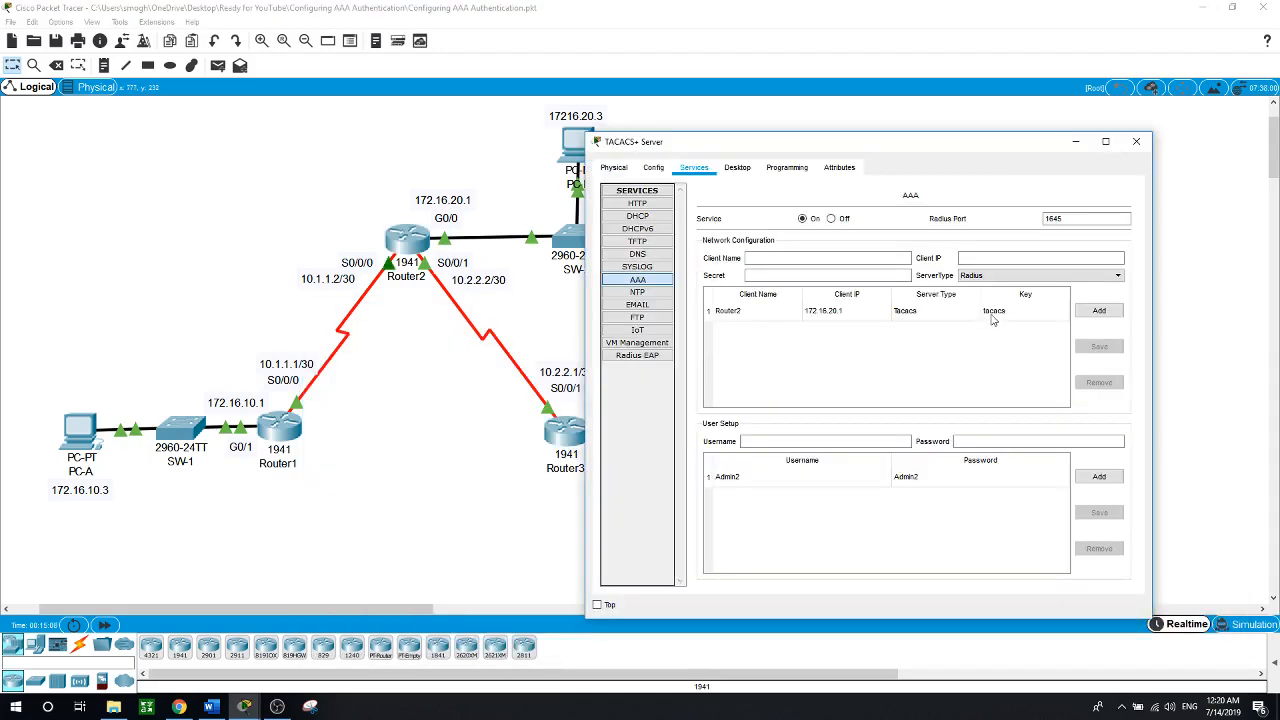
left_click(558, 317)
left_click(406, 238)
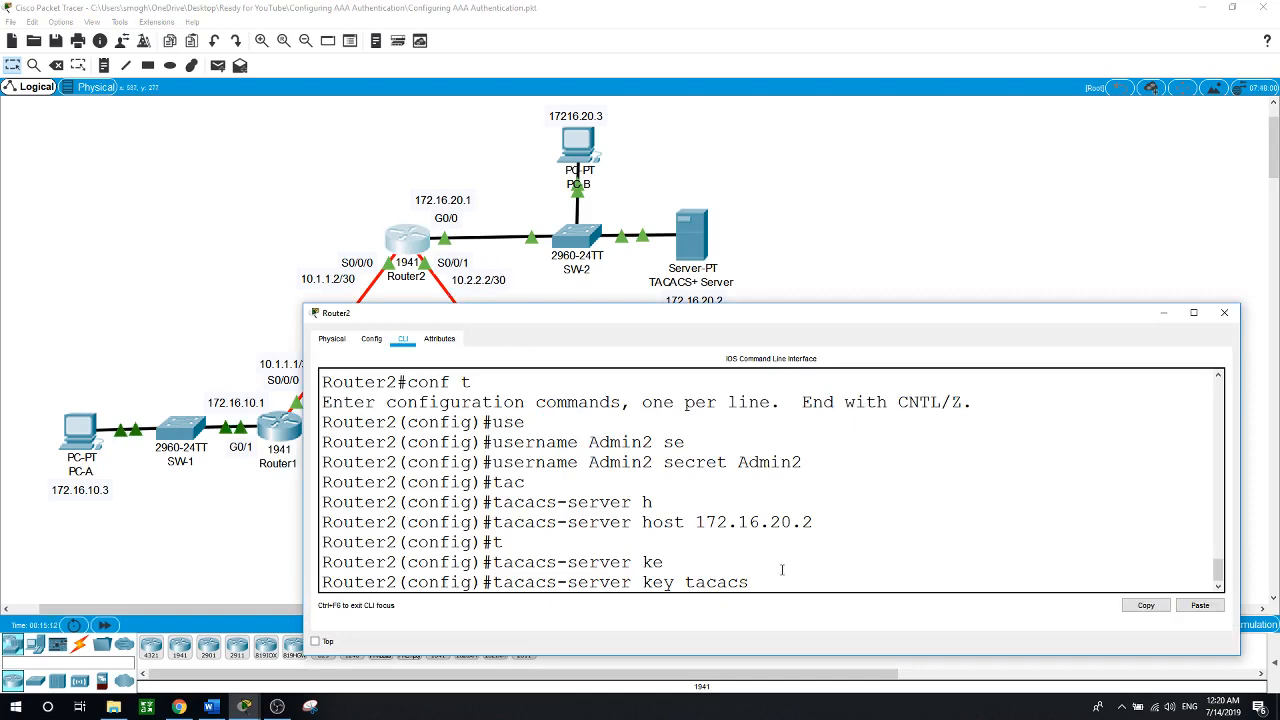
key("Return")
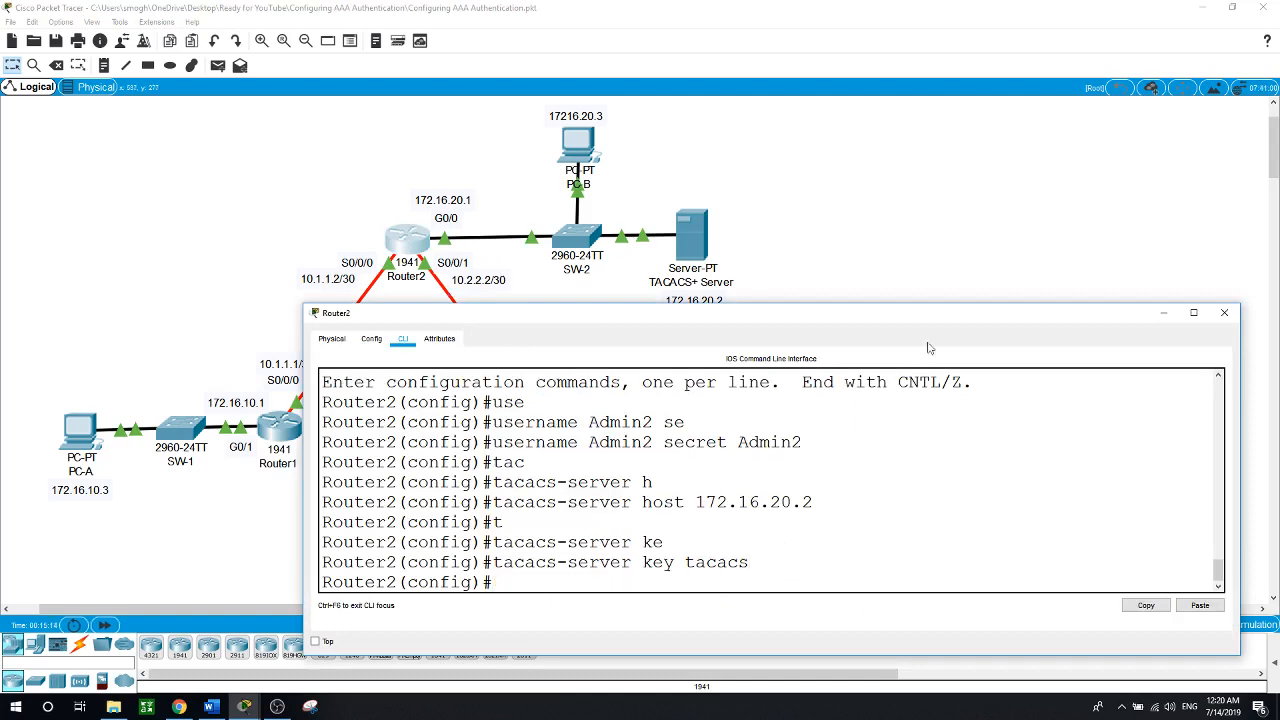
left_click(979, 184)
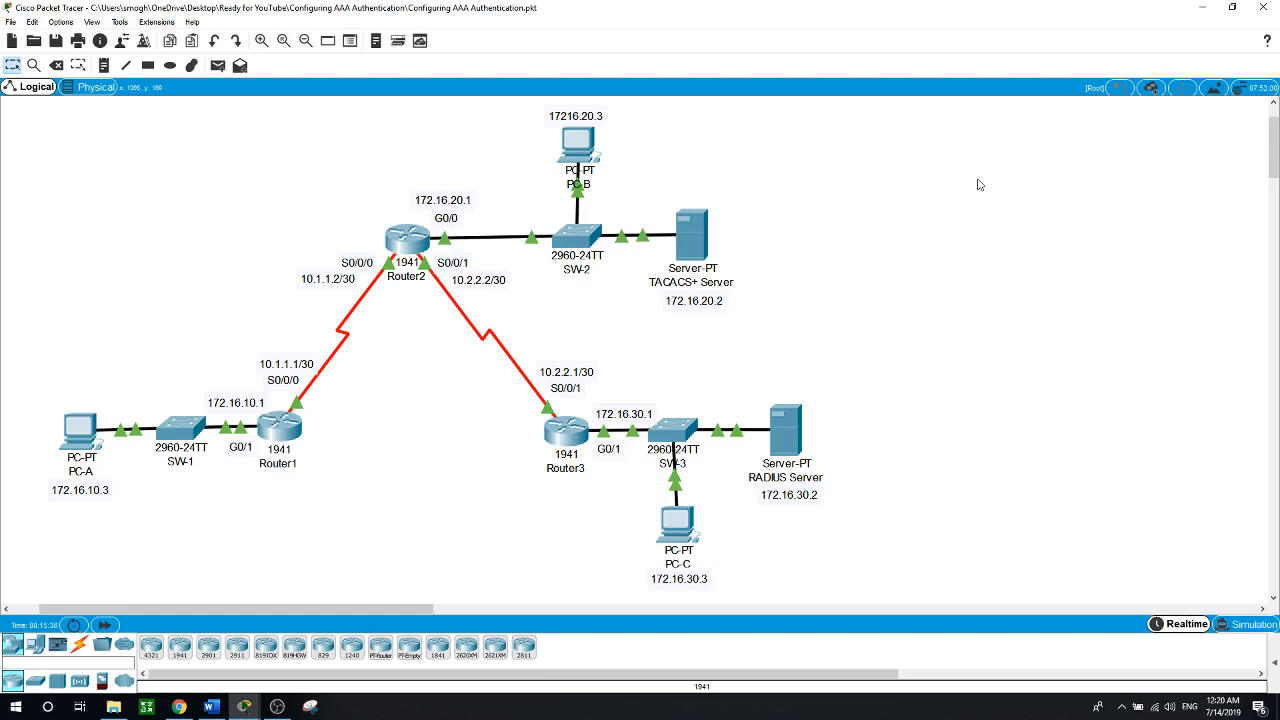
Enable aaa new-model on Router2
left_click(408, 238)
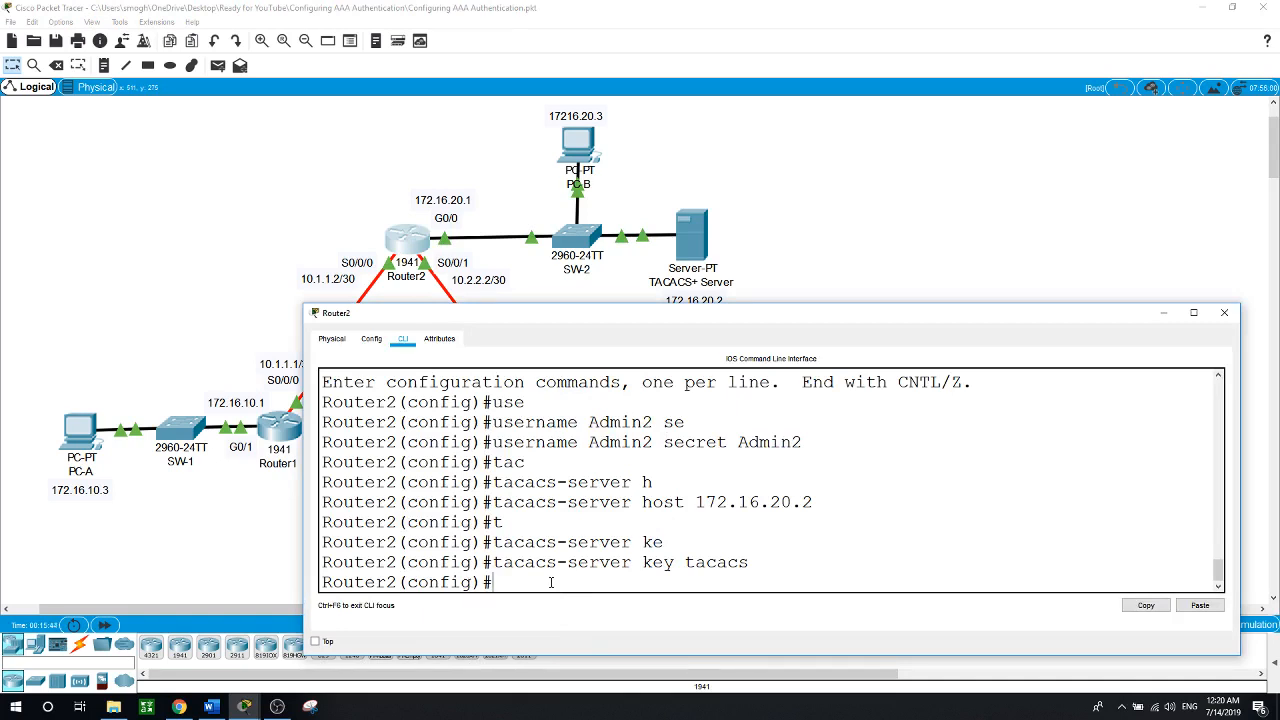
type("aaa")
type("  ne")
key("Tab")
key("Return")
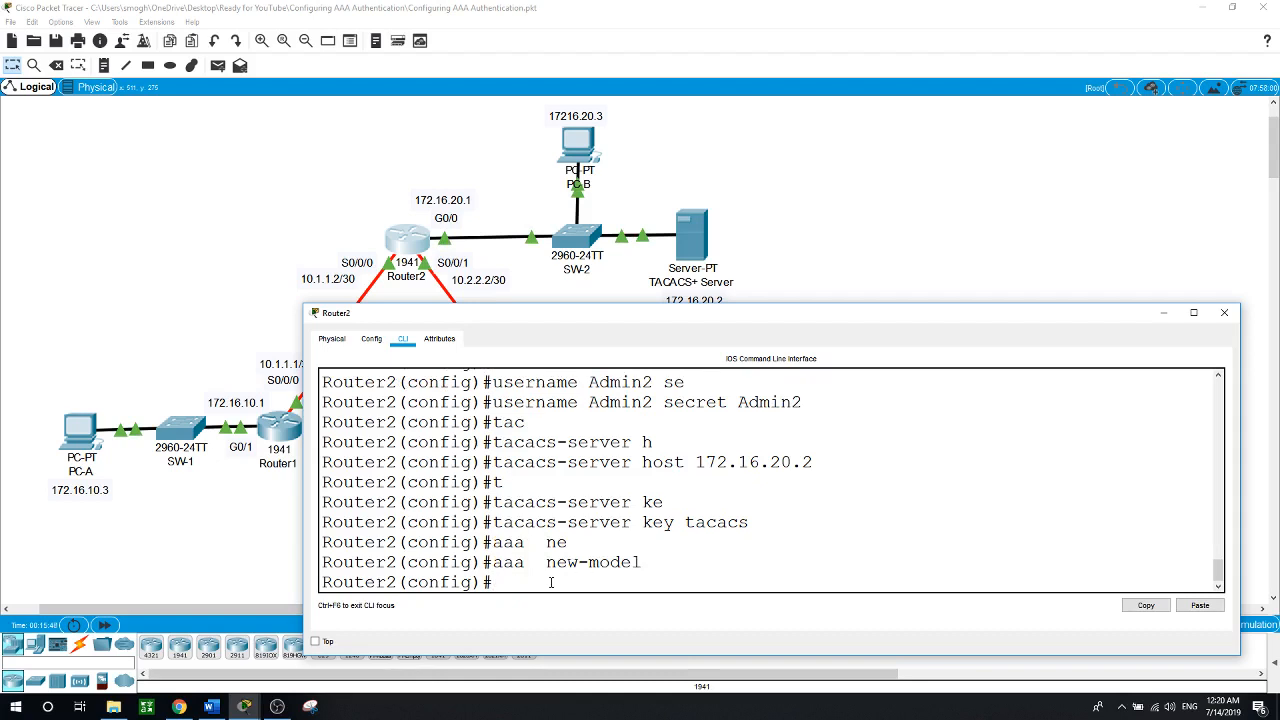
Configure 'aaa authentication login default group tacacs+ local' on Router2
type("aaa auth")
key("Tab")
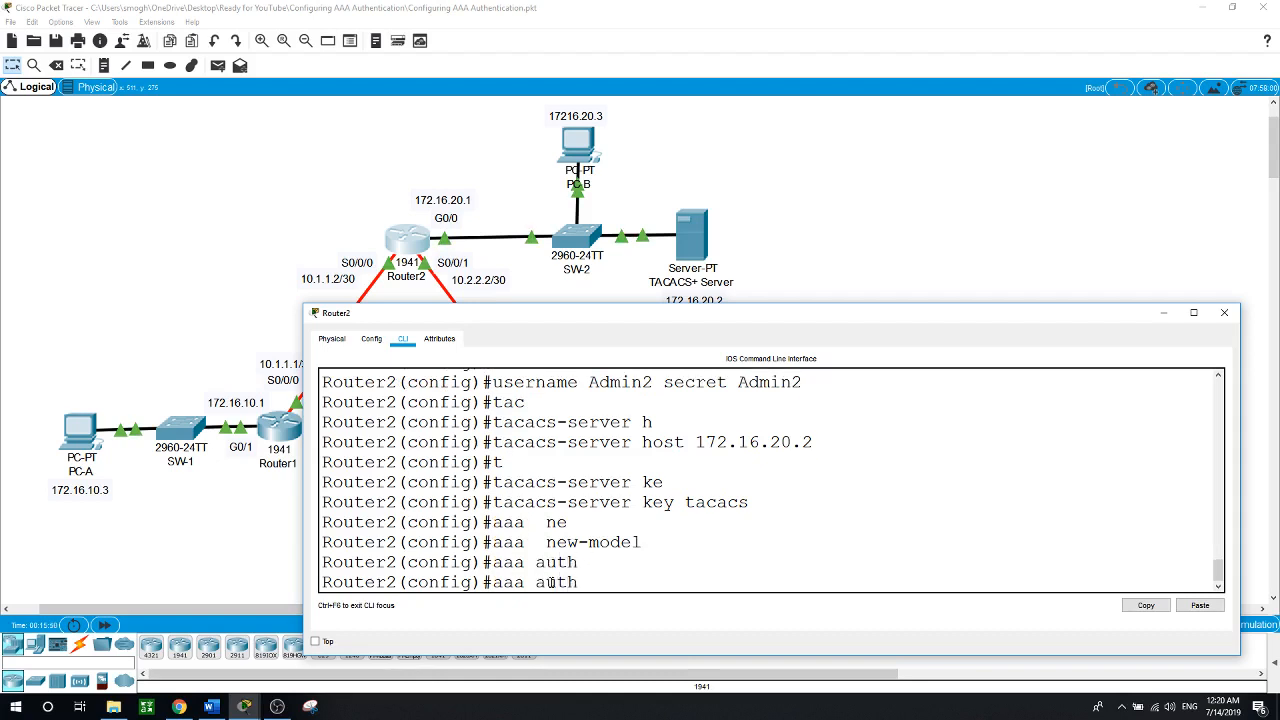
type("en")
key("Tab")
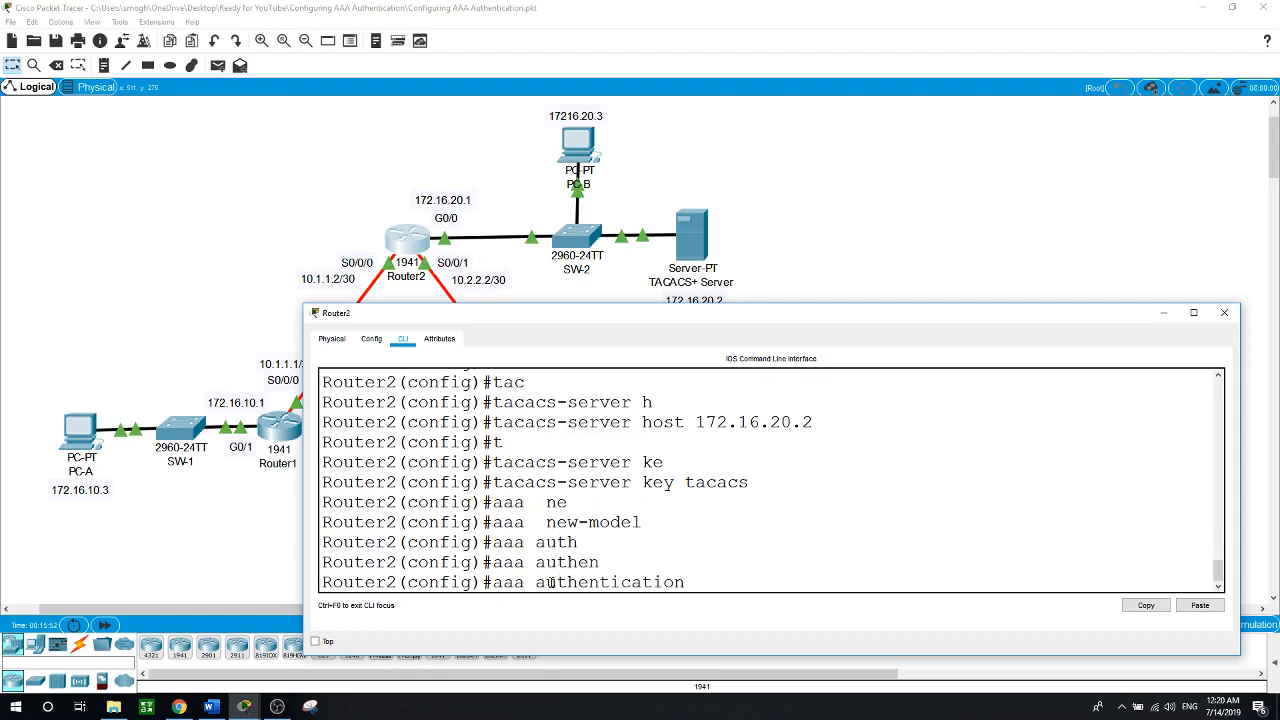
type("log")
key("Tab")
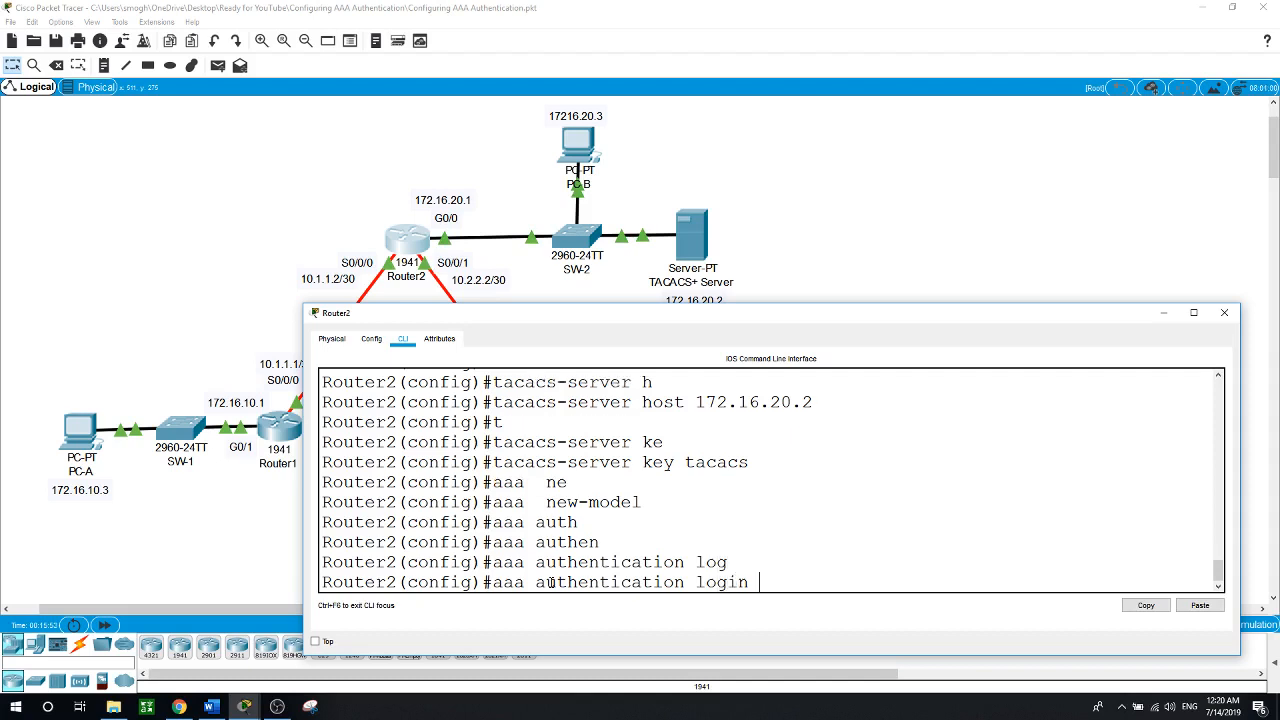
type("def")
key("Tab")
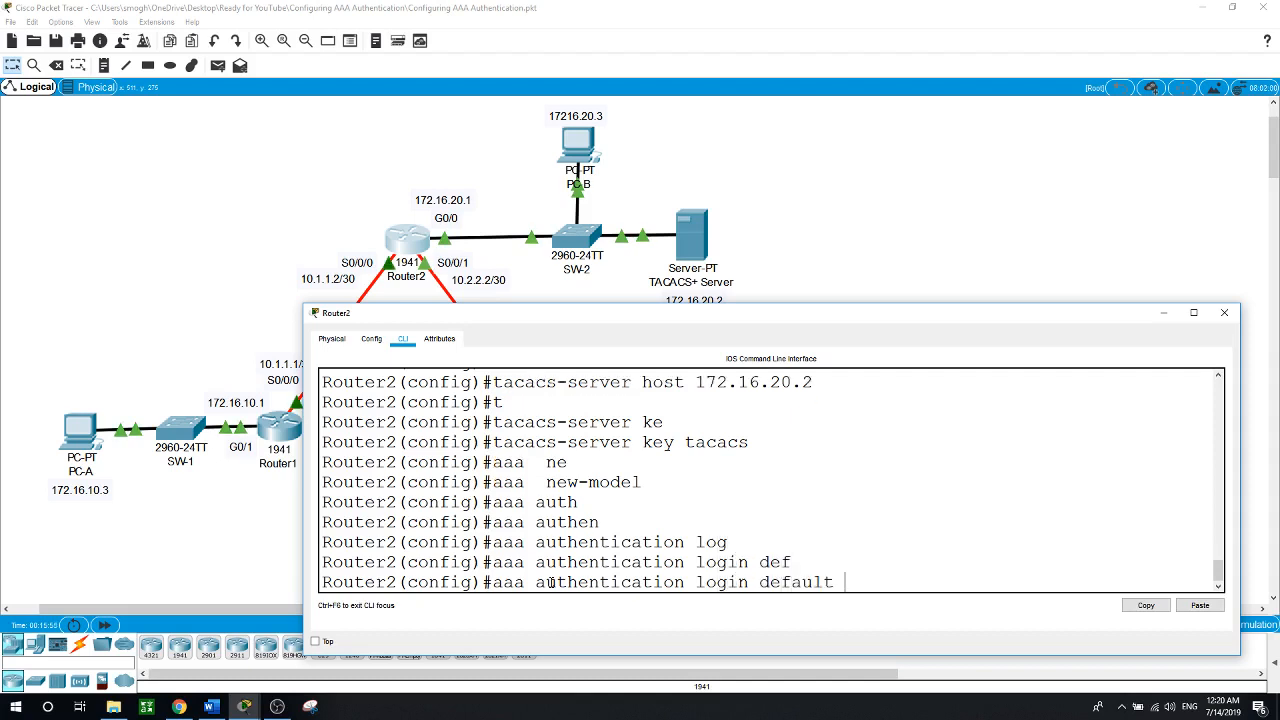
type("gr")
key("Tab")
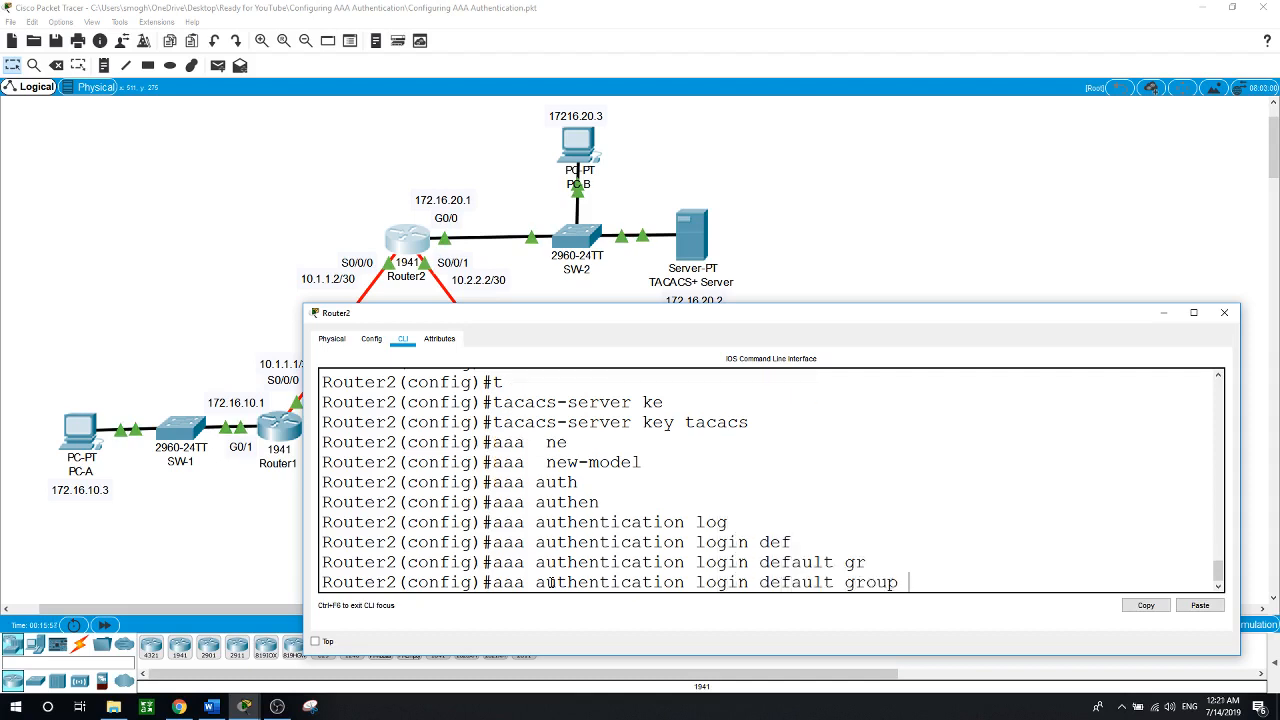
type("t")
key("Tab")
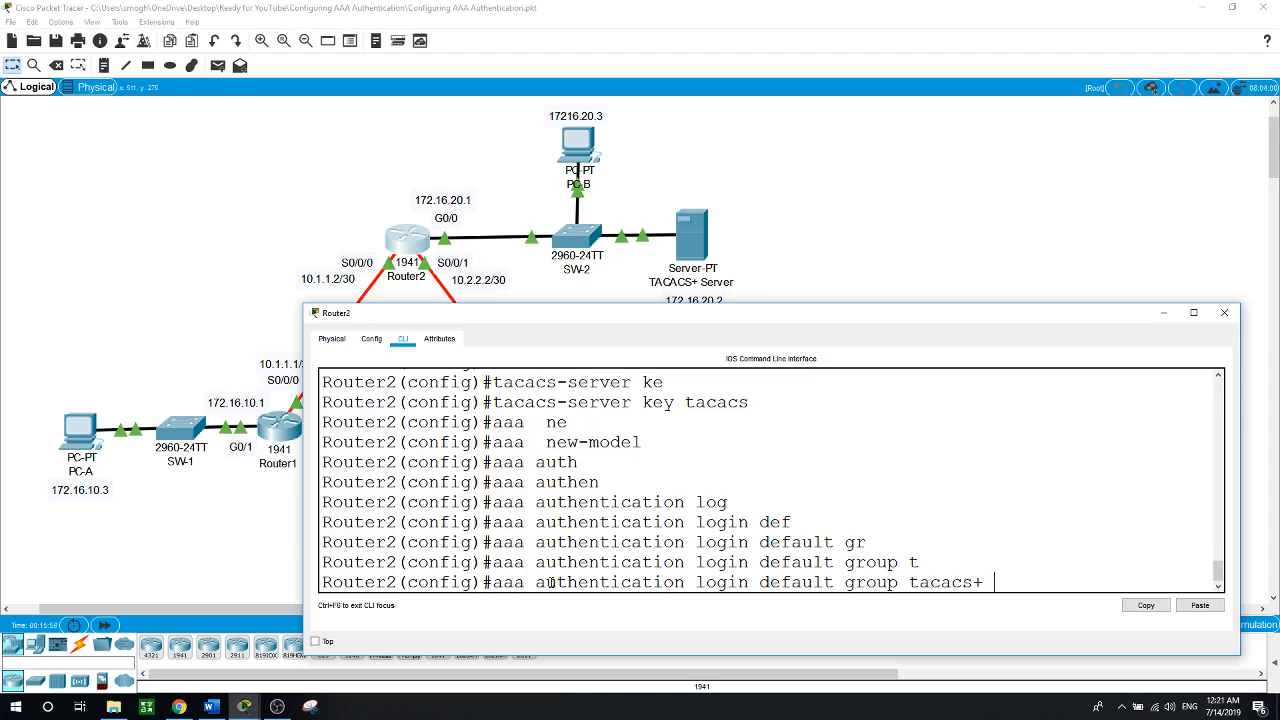
type("local")
key("Return")
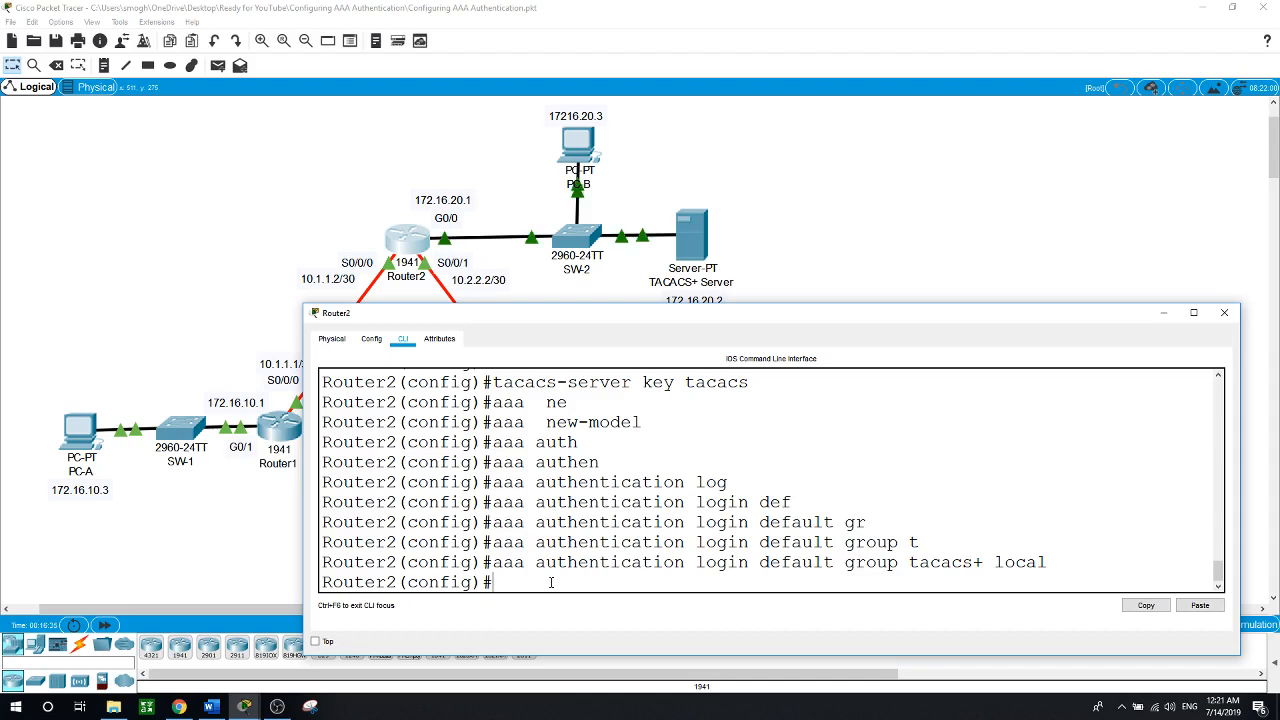
Apply 'login authentication default' to Router2's line console 0, then end configuration
type("line ")
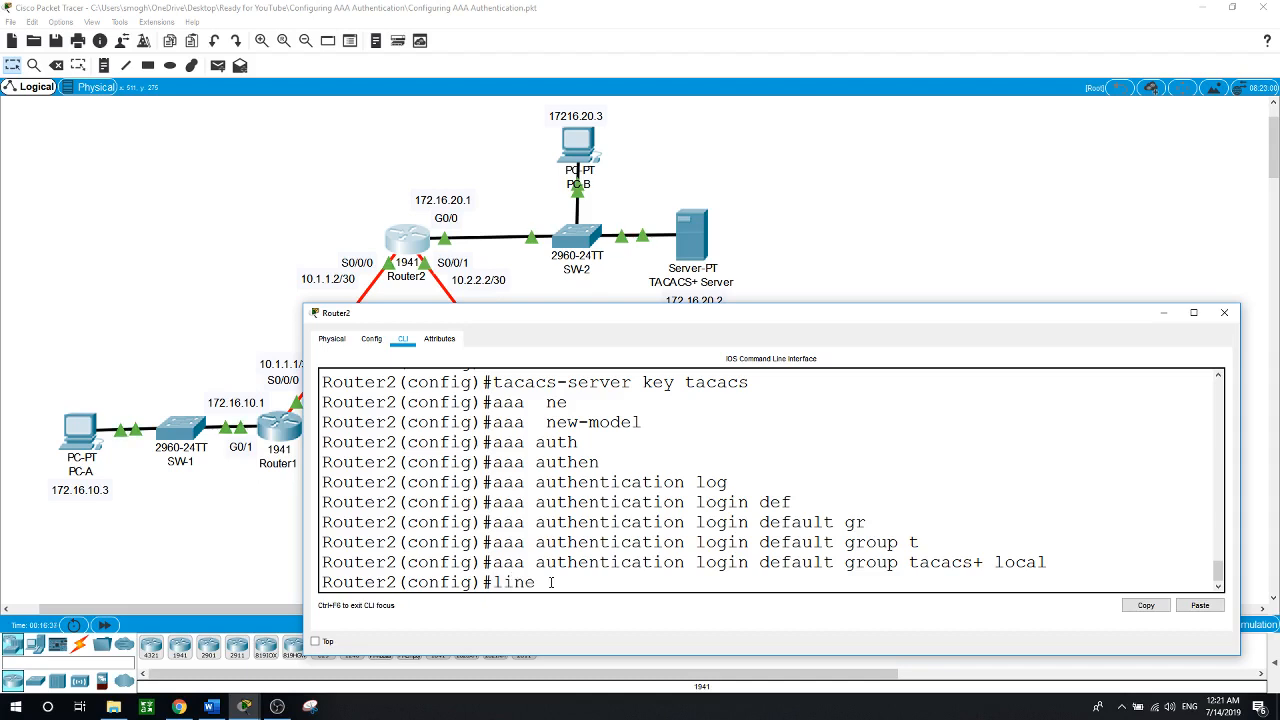
type("con")
key("Tab")
type("0")
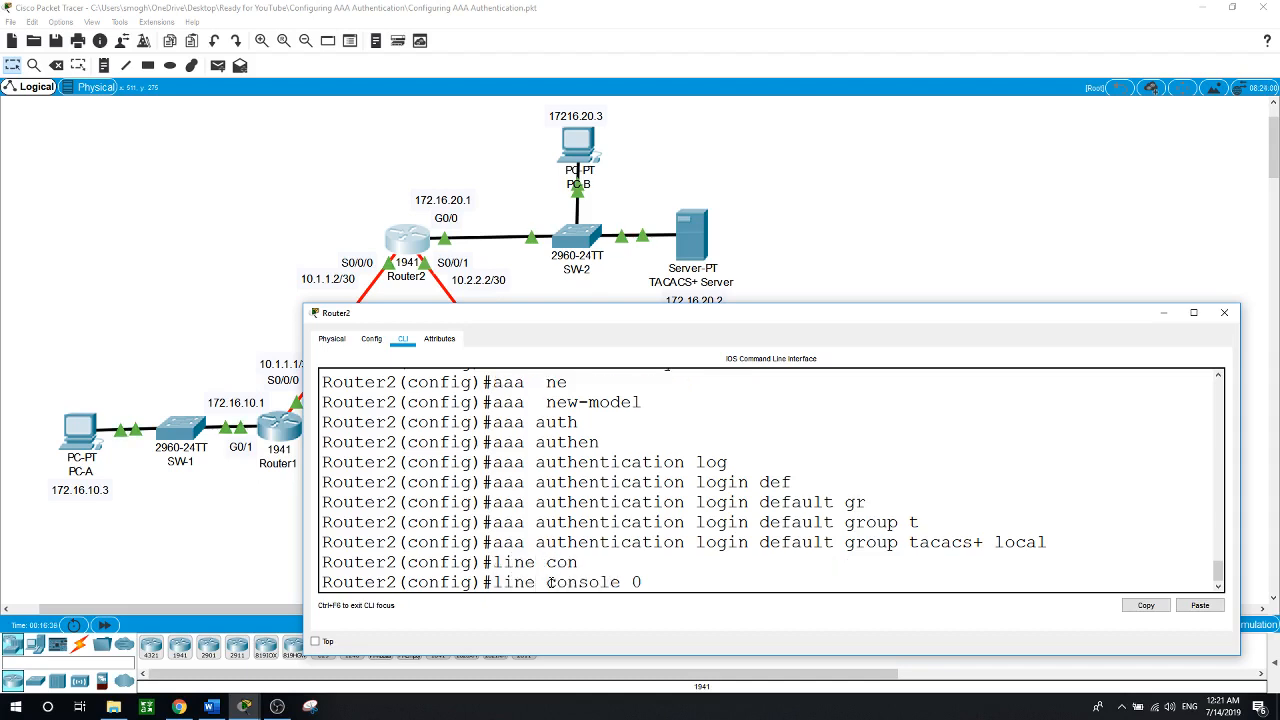
key("Return")
type("login")
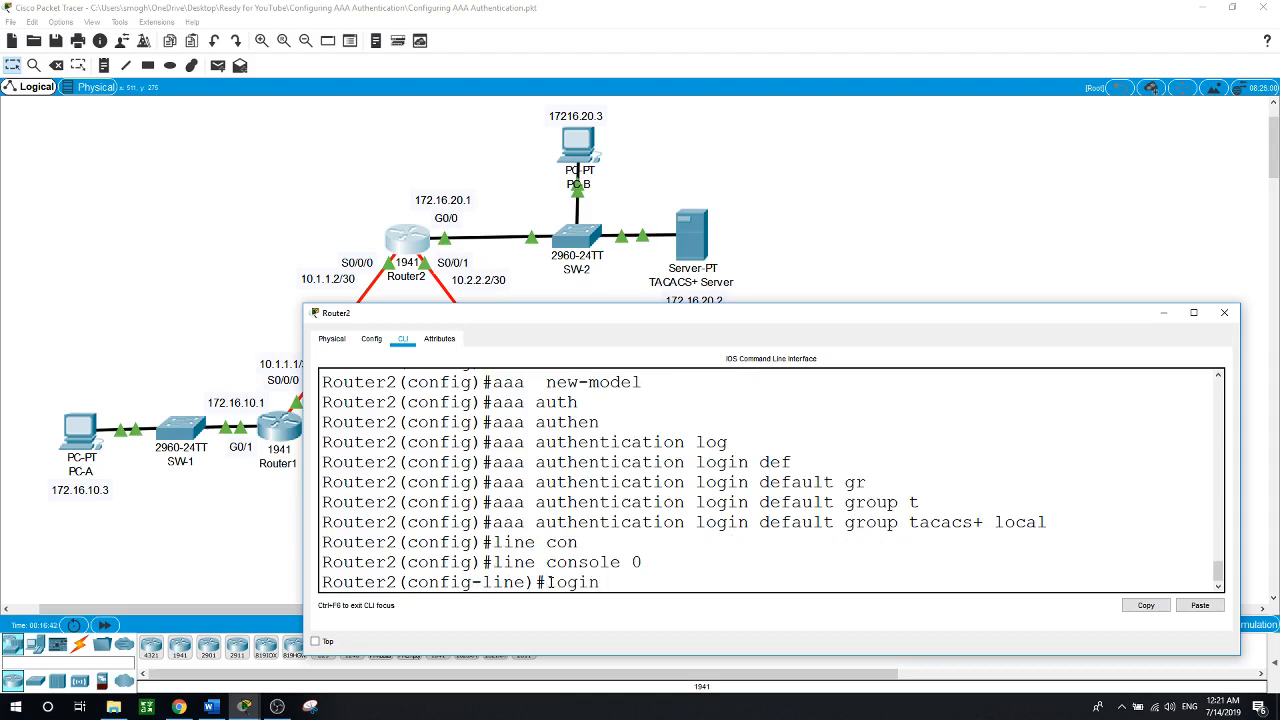
type(" aut")
key("Tab")
type("d")
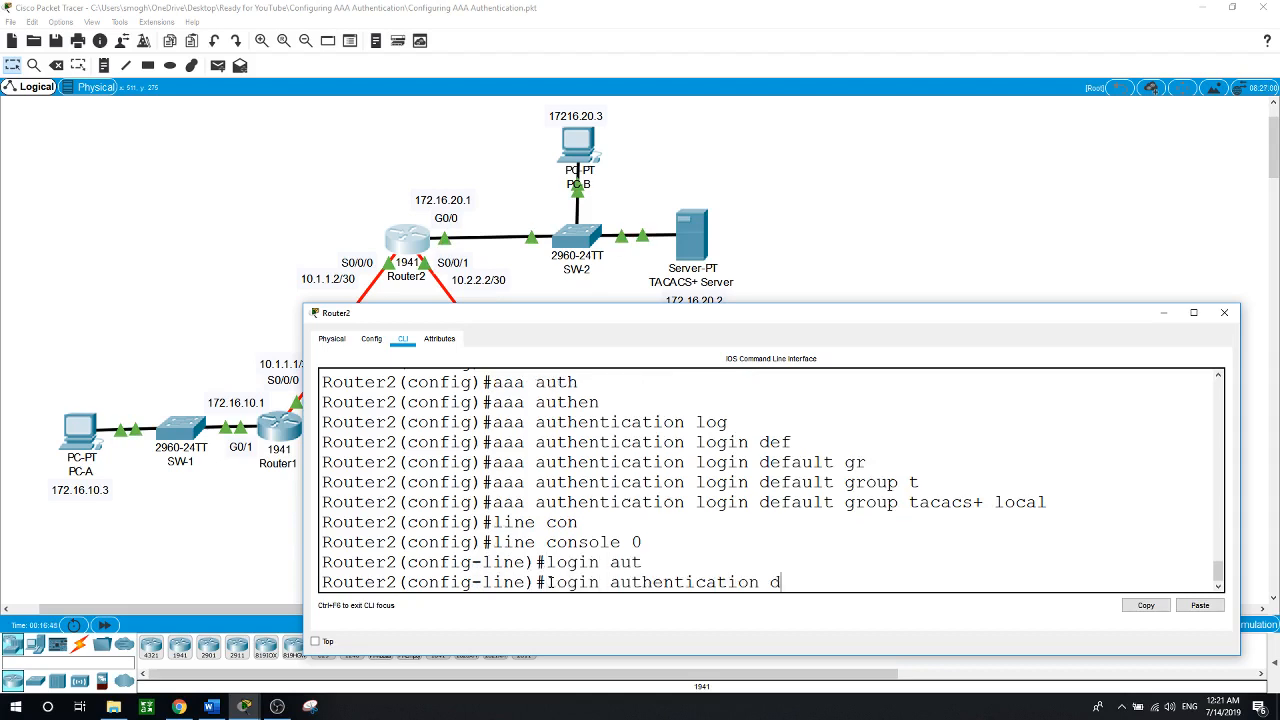
type("e")
key("Tab")
key("Return")
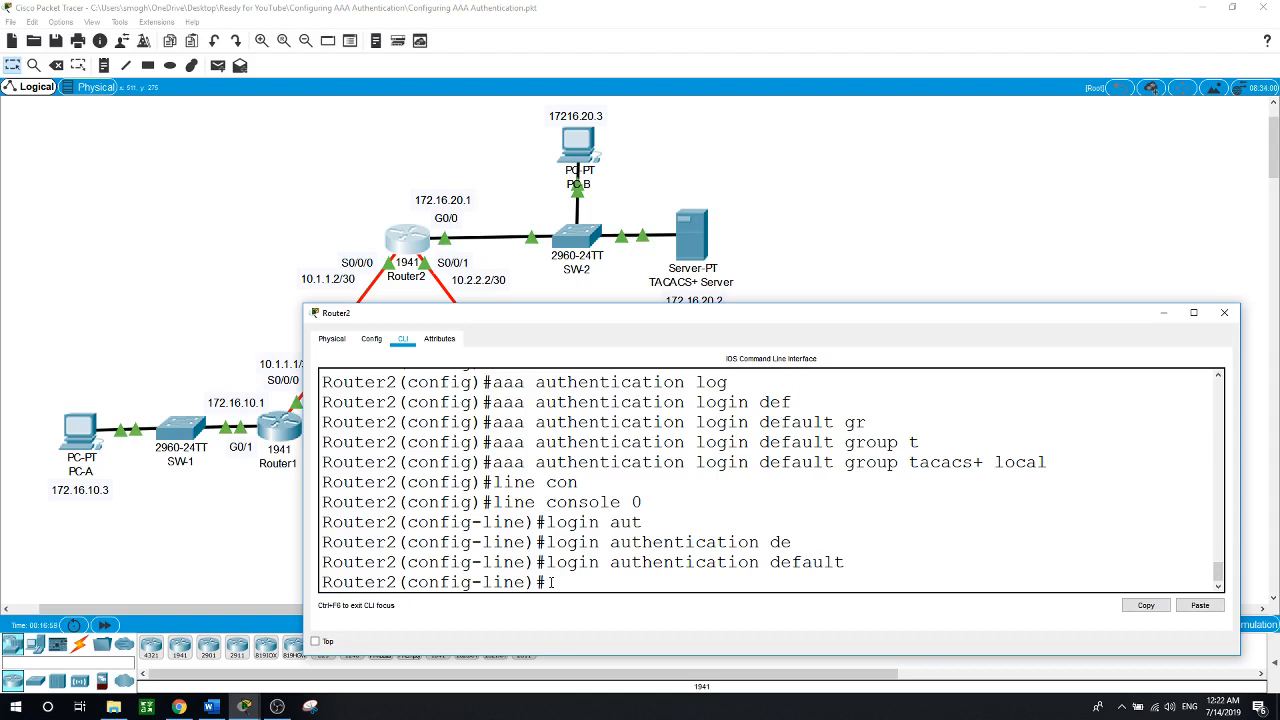
type("end")
key("Return")
Log out and back into Router2 as the local admin user, then enter privileged mode
type("exit")
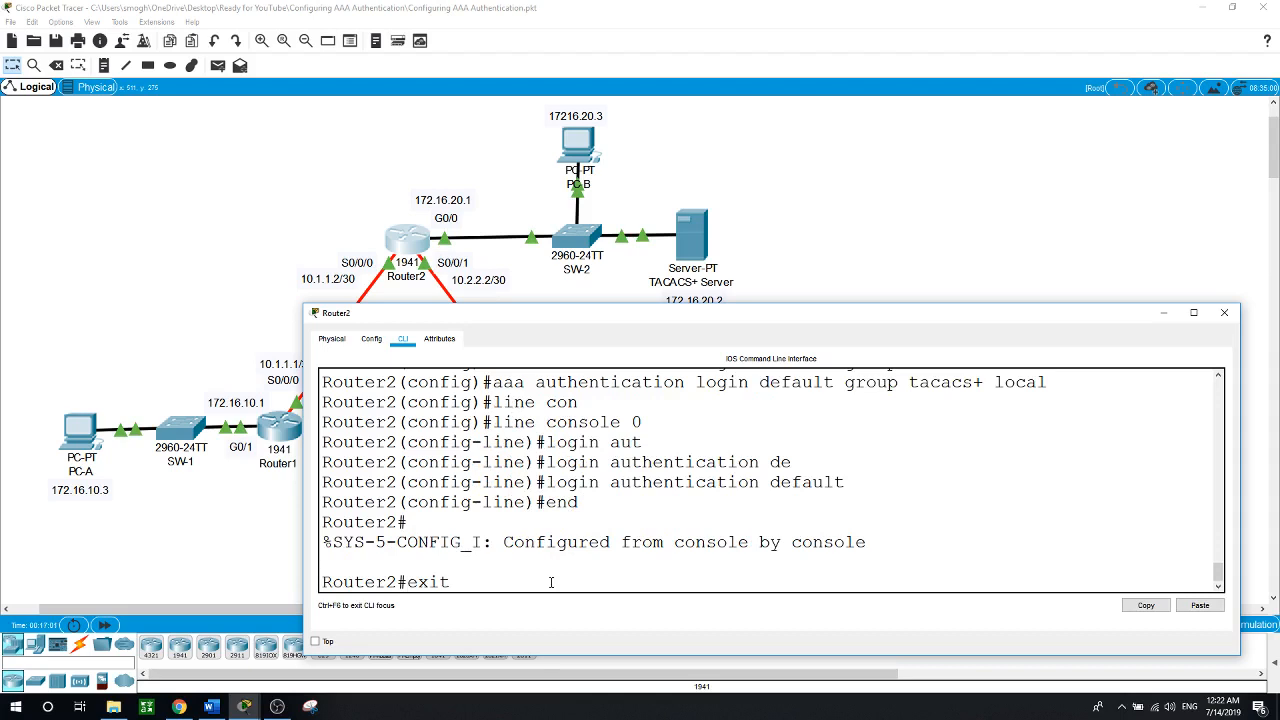
key("Return")
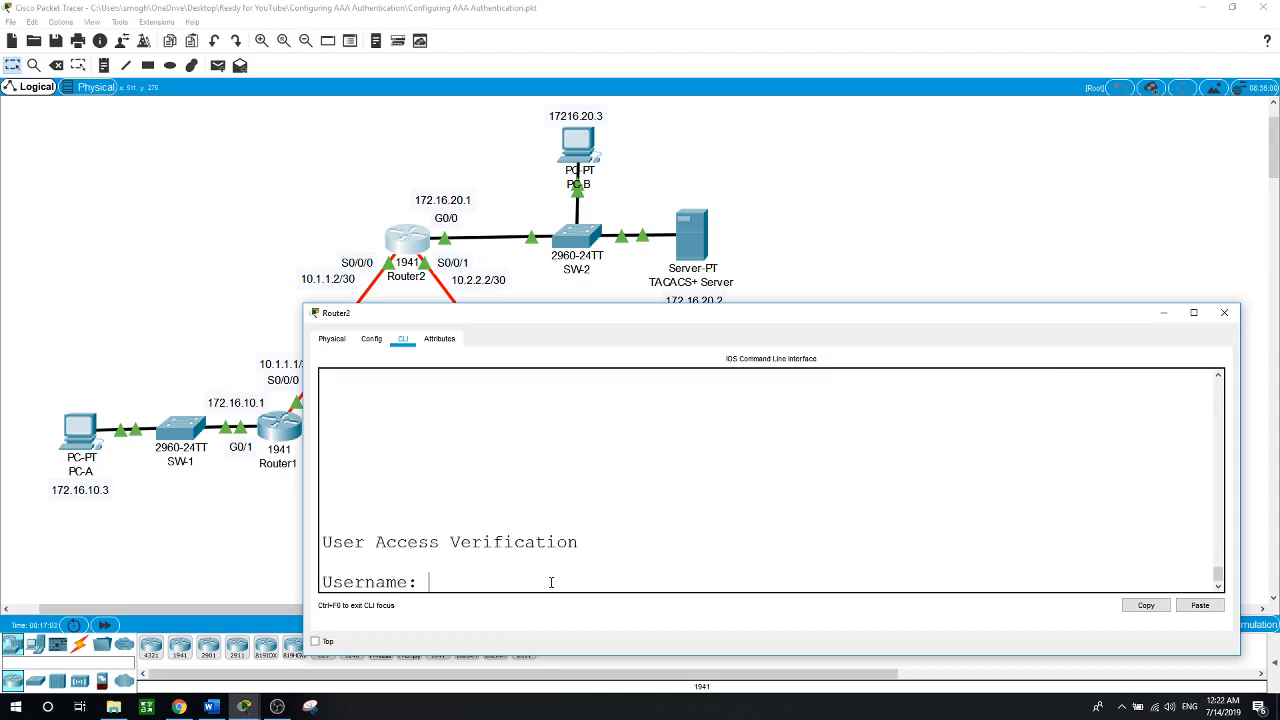
type("Admin2")
key("Return")
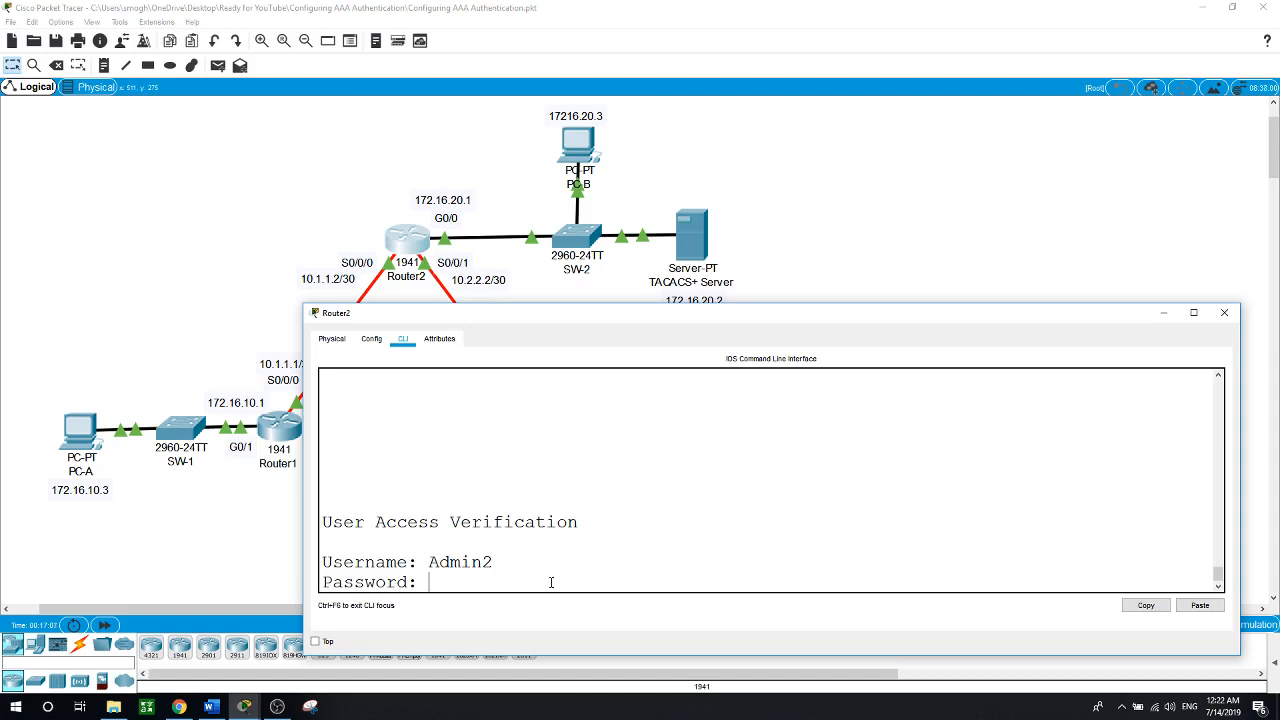
key("Return")
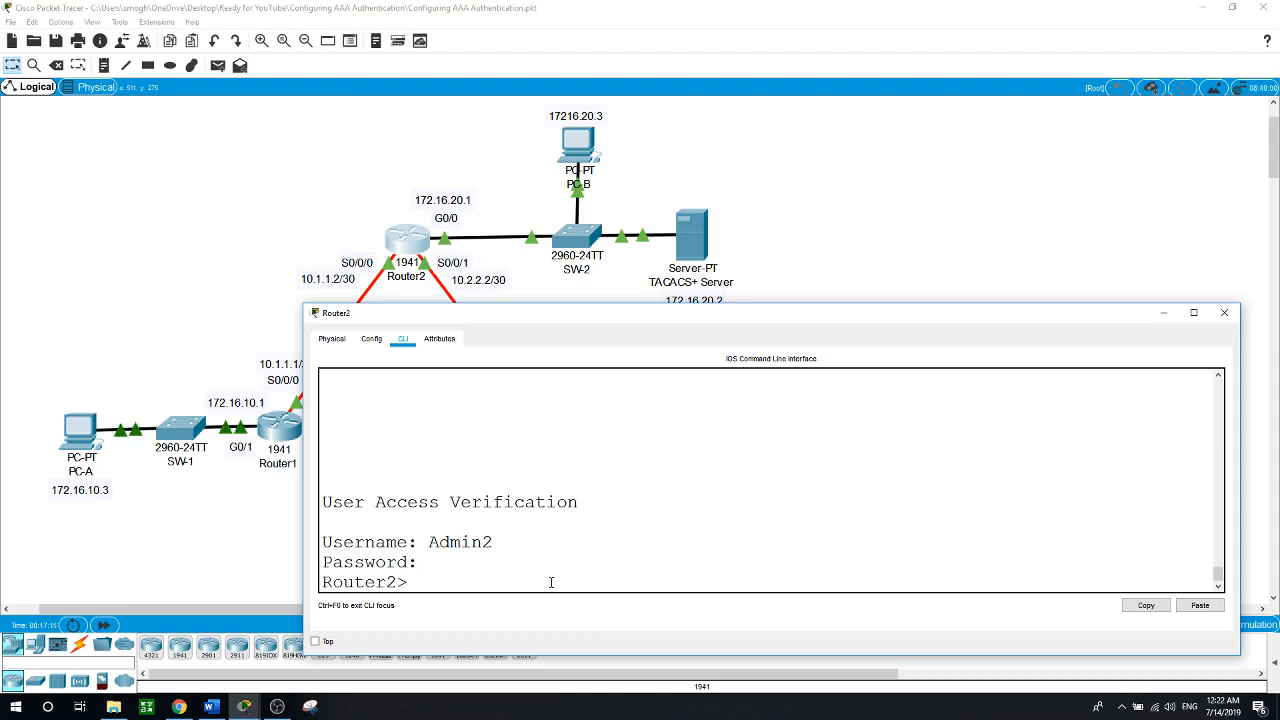
type("en")
key("Return")
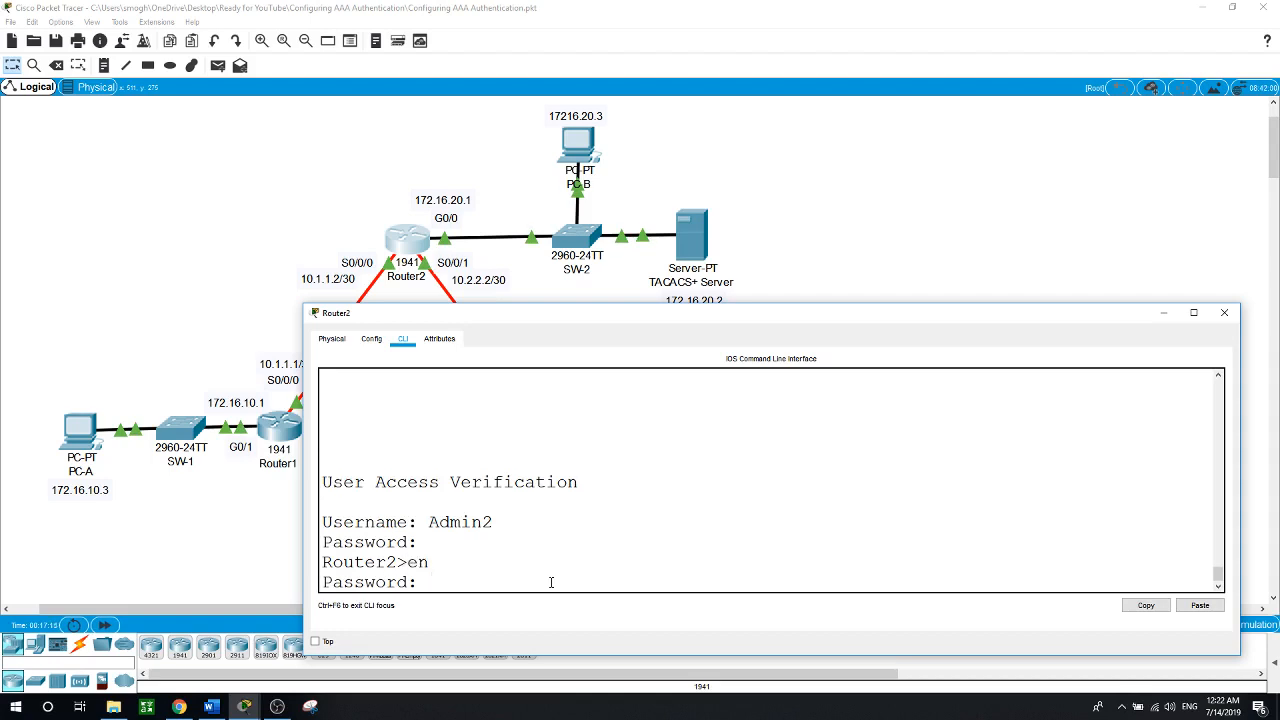
key("Return")
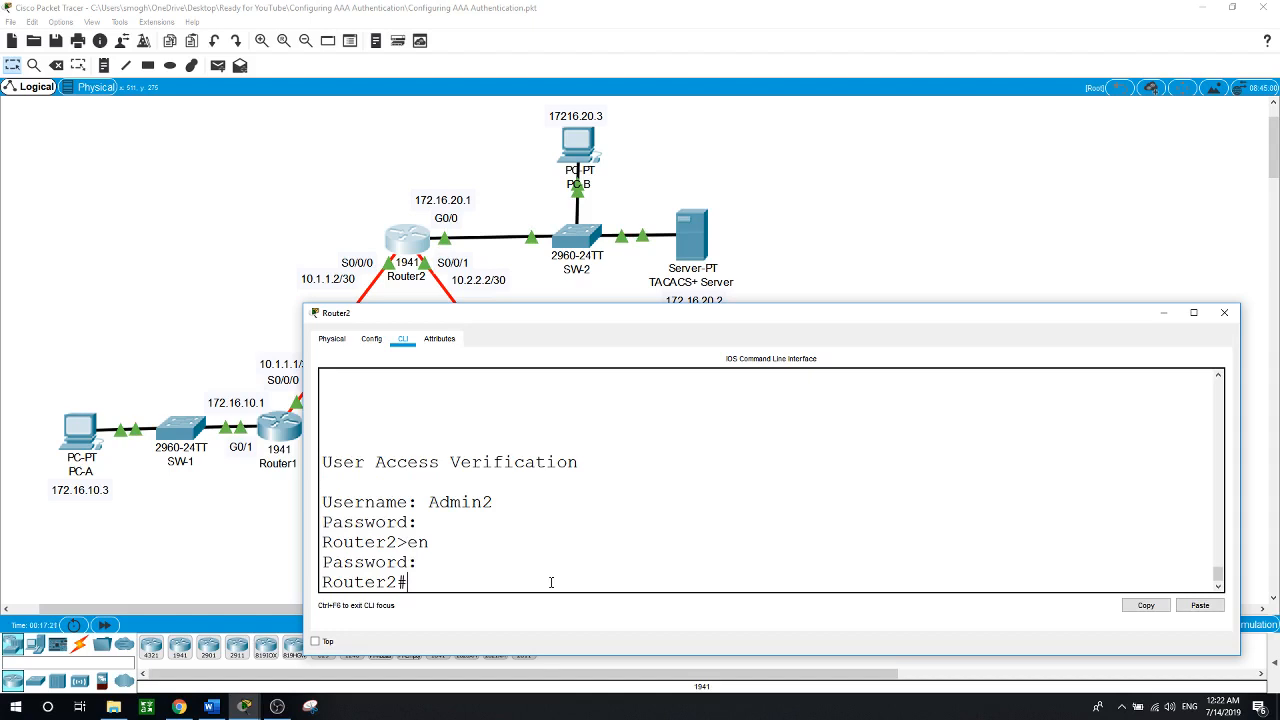
left_click(736, 289)
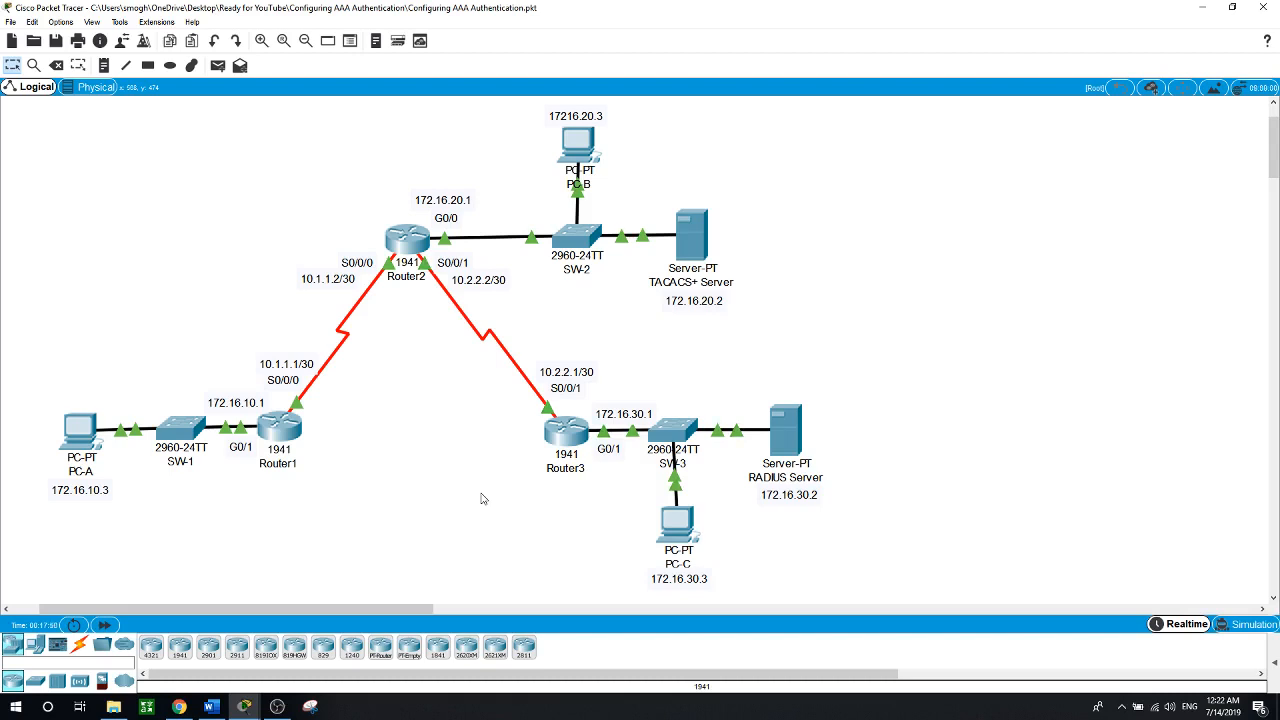
Enter privileged mode and global configuration mode on Router3
left_click(567, 436)
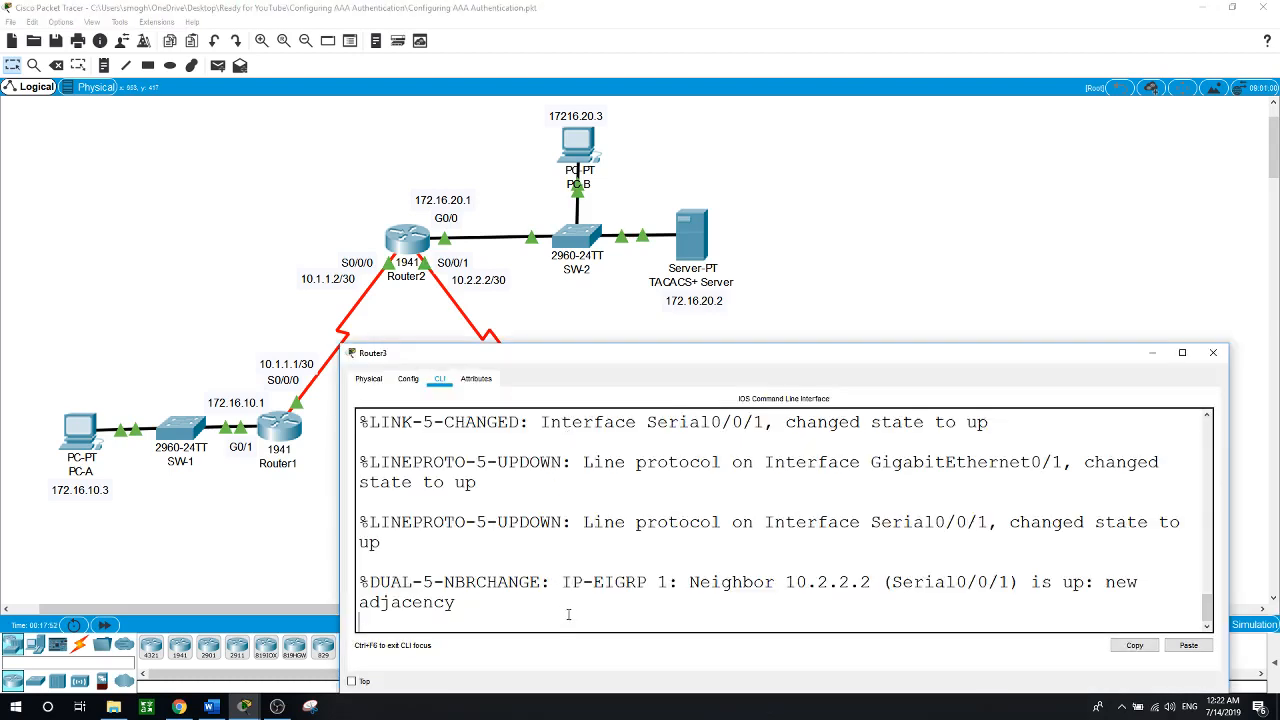
key("Return")
type("en")
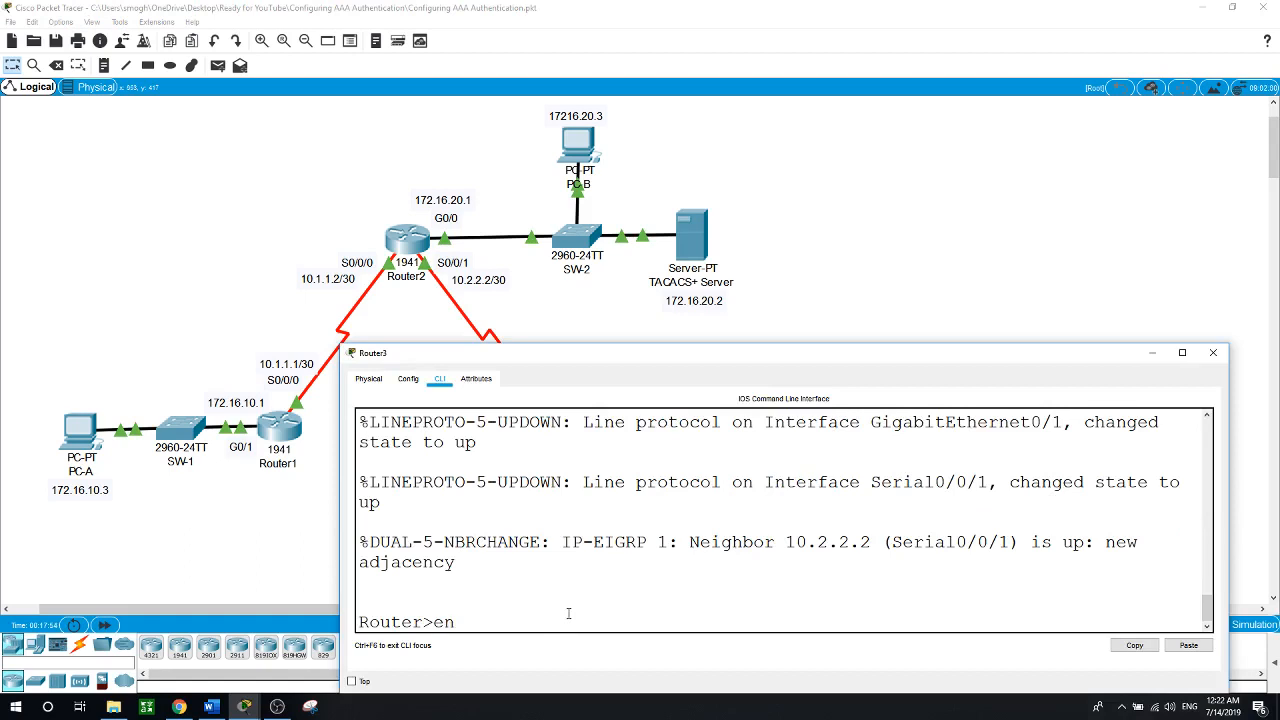
key("Return")
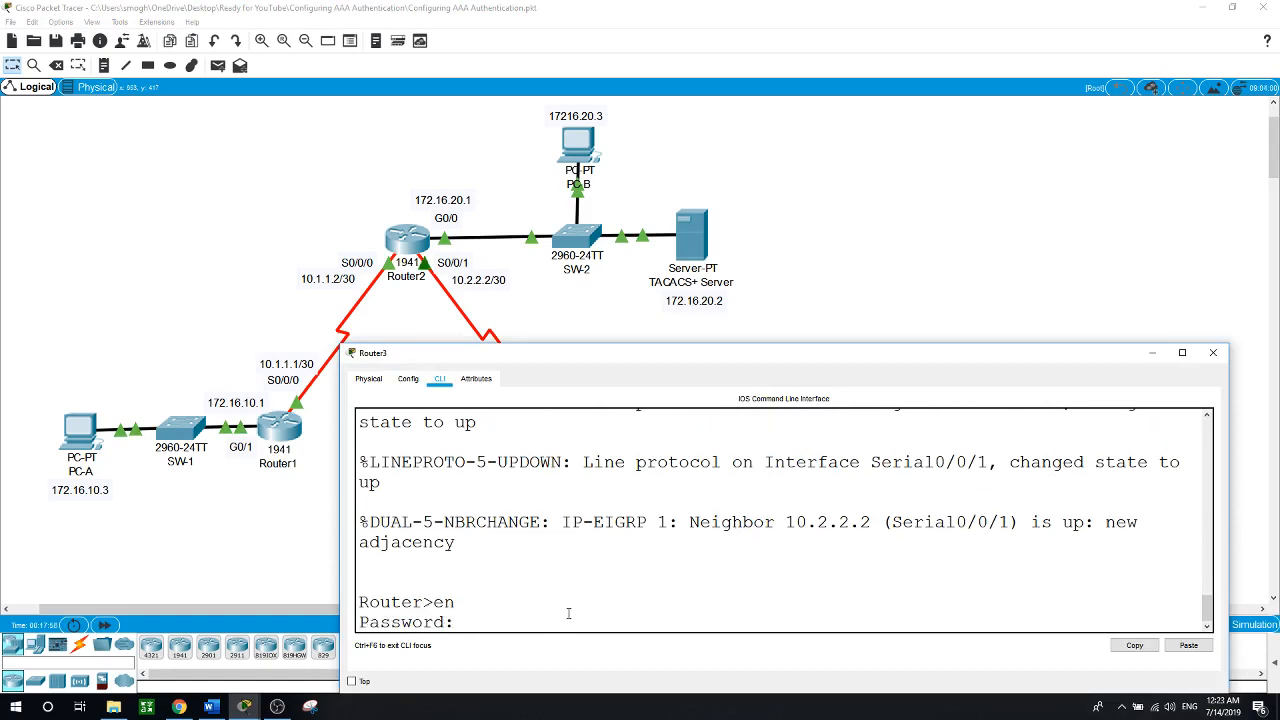
key("Return")
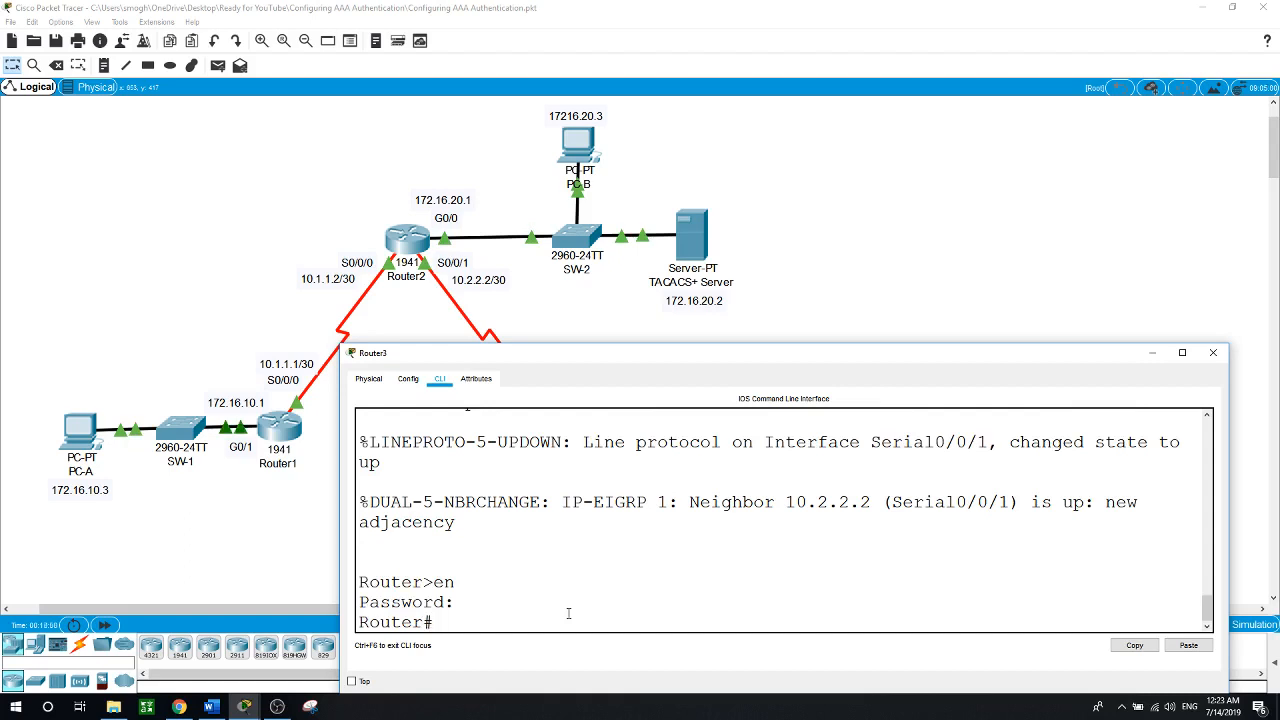
type("use")
key("Tab")
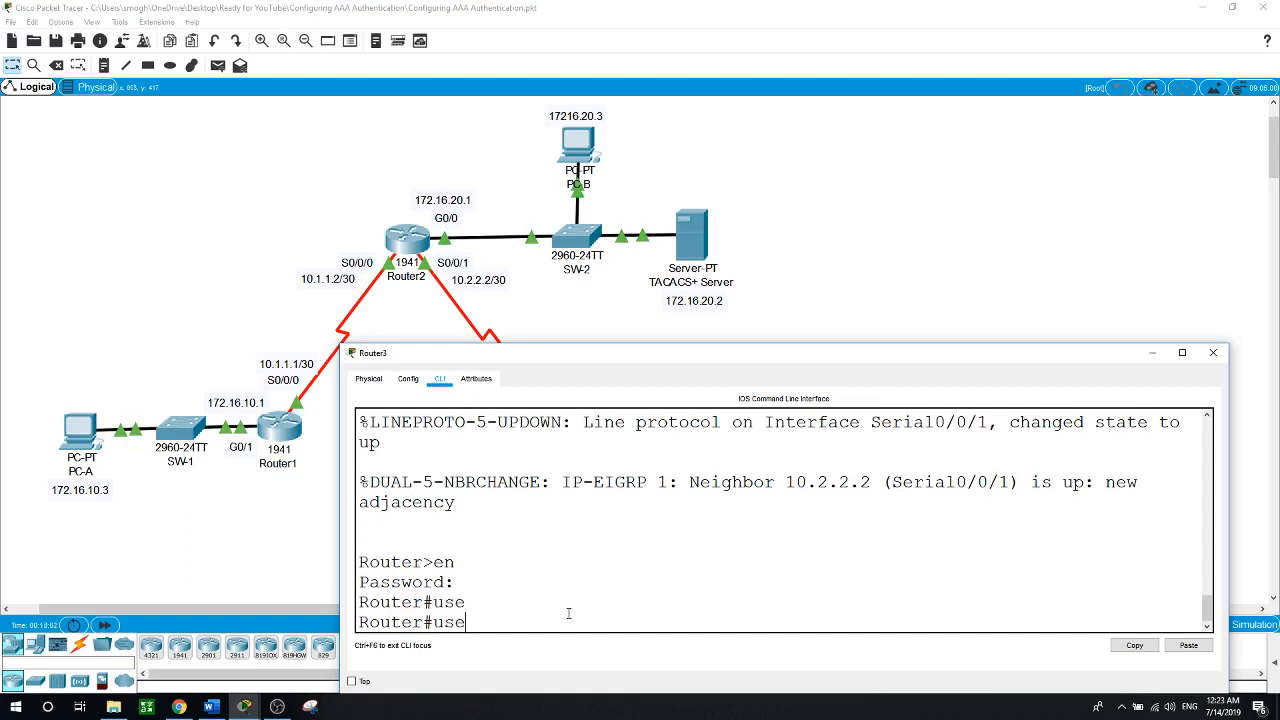
key("BackSpace")
key("BackSpace")
key("BackSpace")
type("conf terminal")
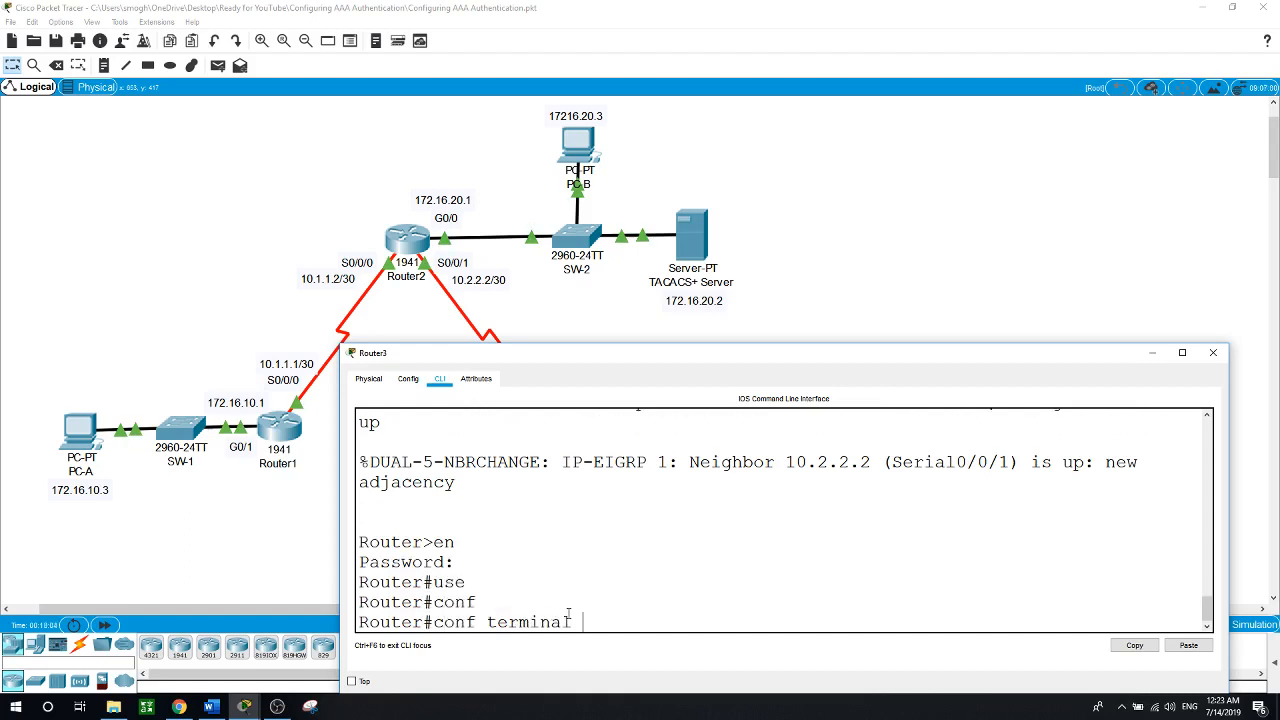
key("Return")
Create a local admin username with a secret password on Router3
type("user")
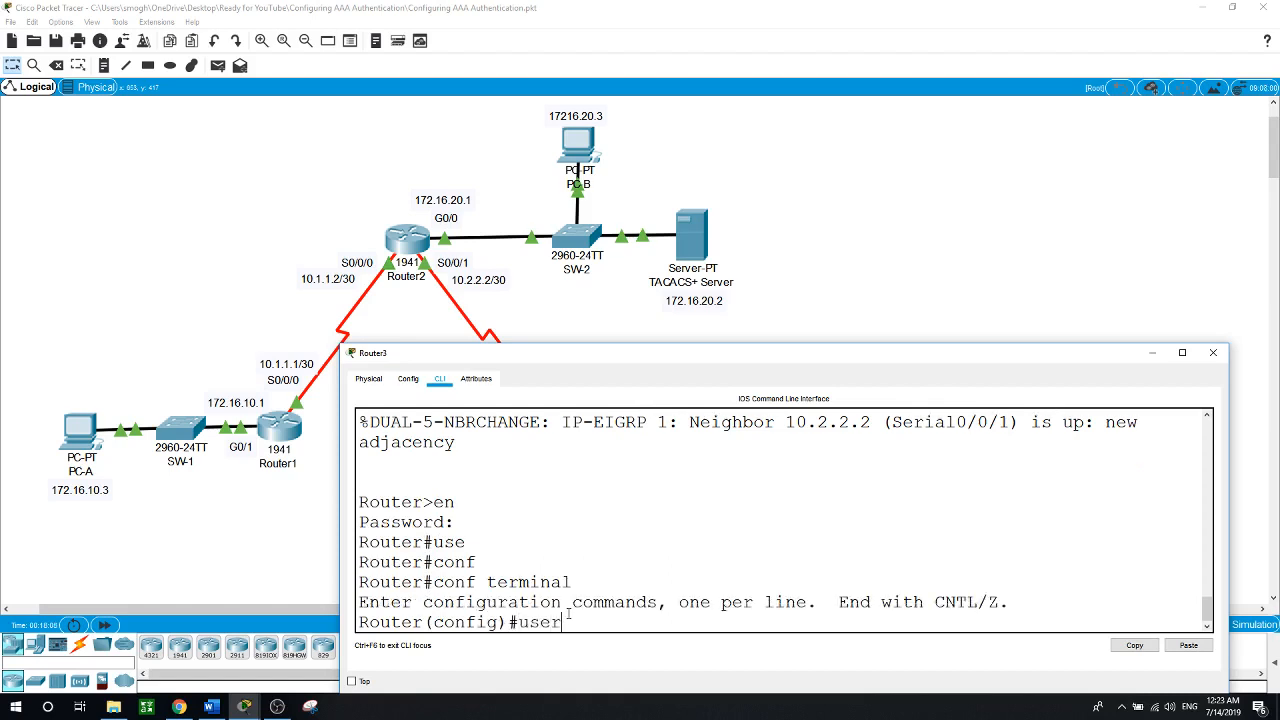
key("Tab")
type("Admi")
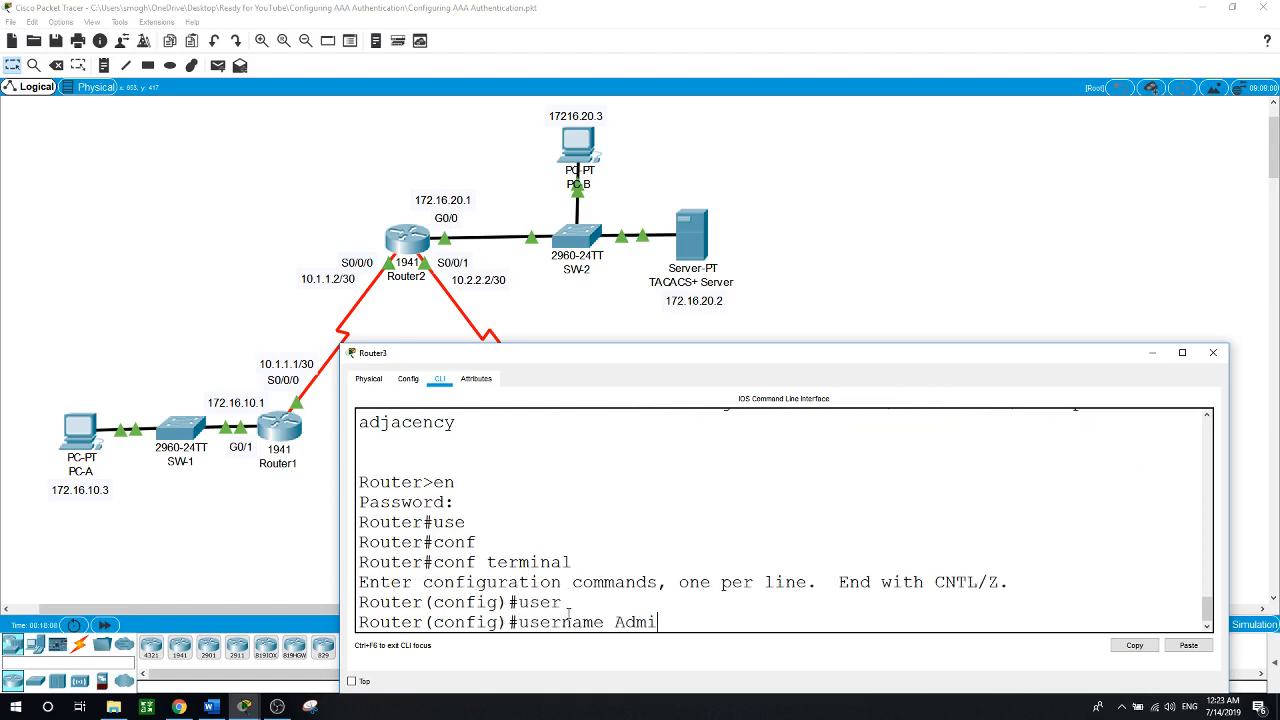
type("n3 se")
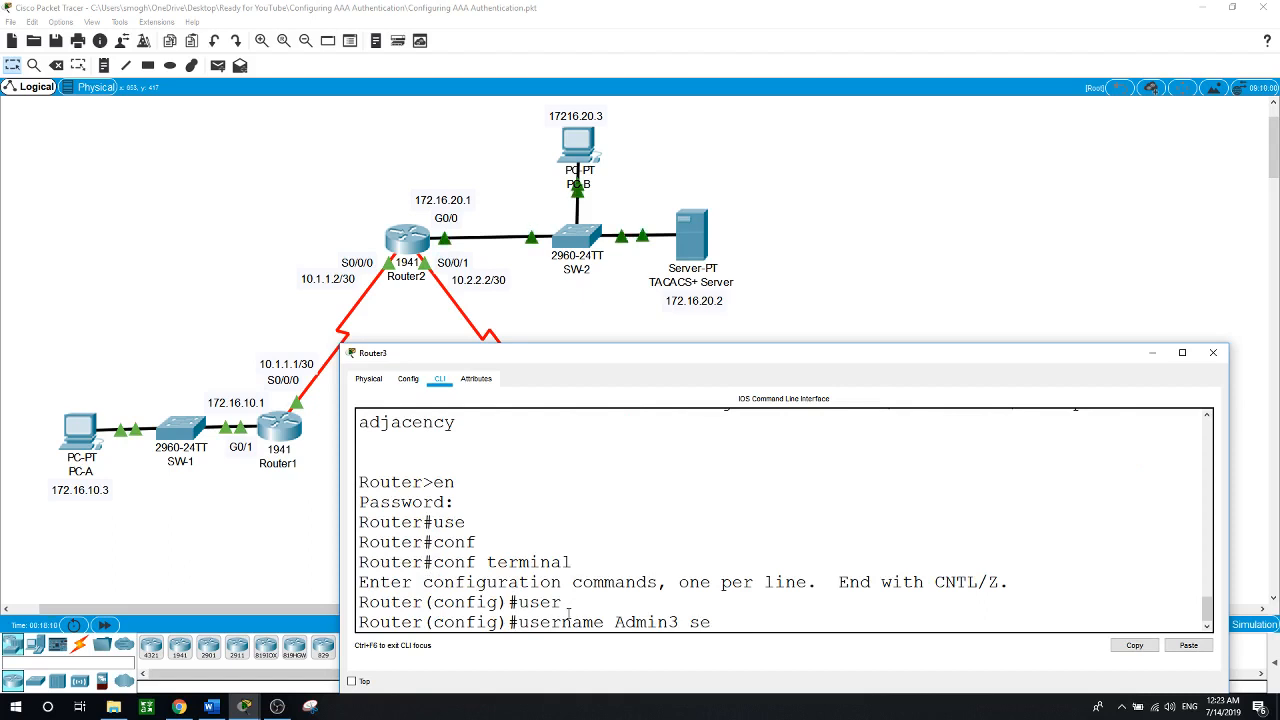
key("Tab")
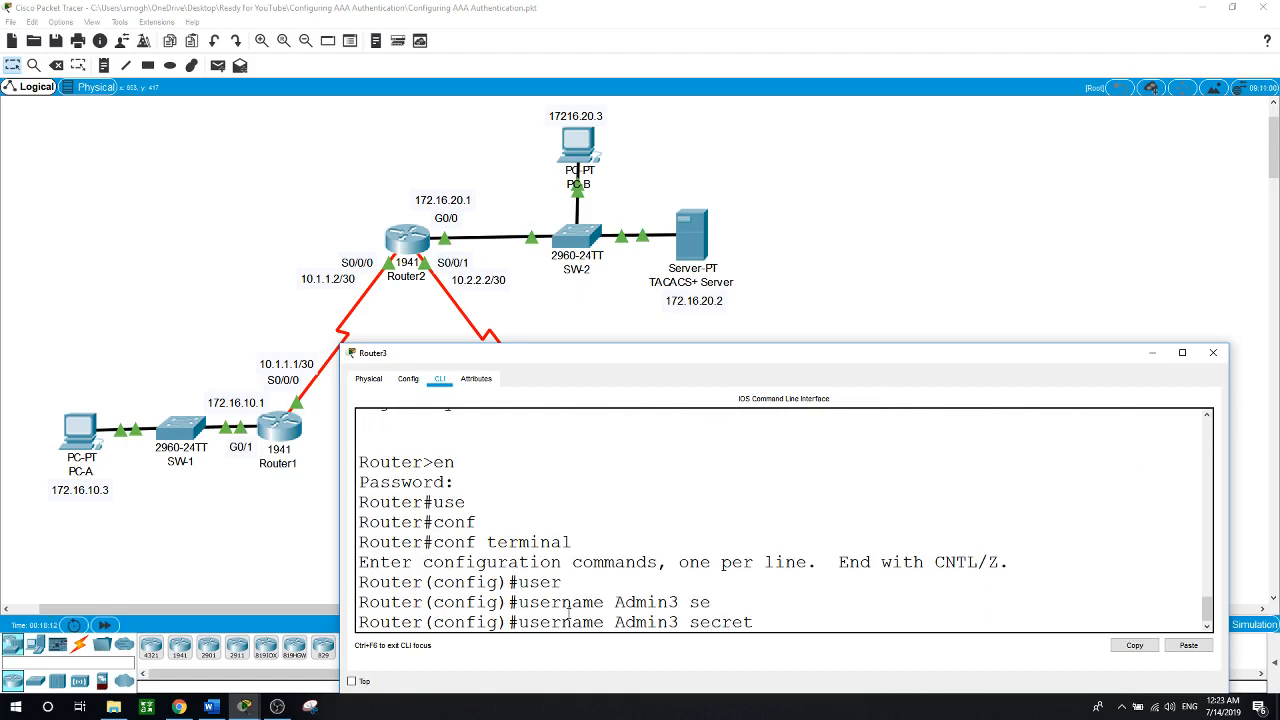
type("Admin3")
key("Return")
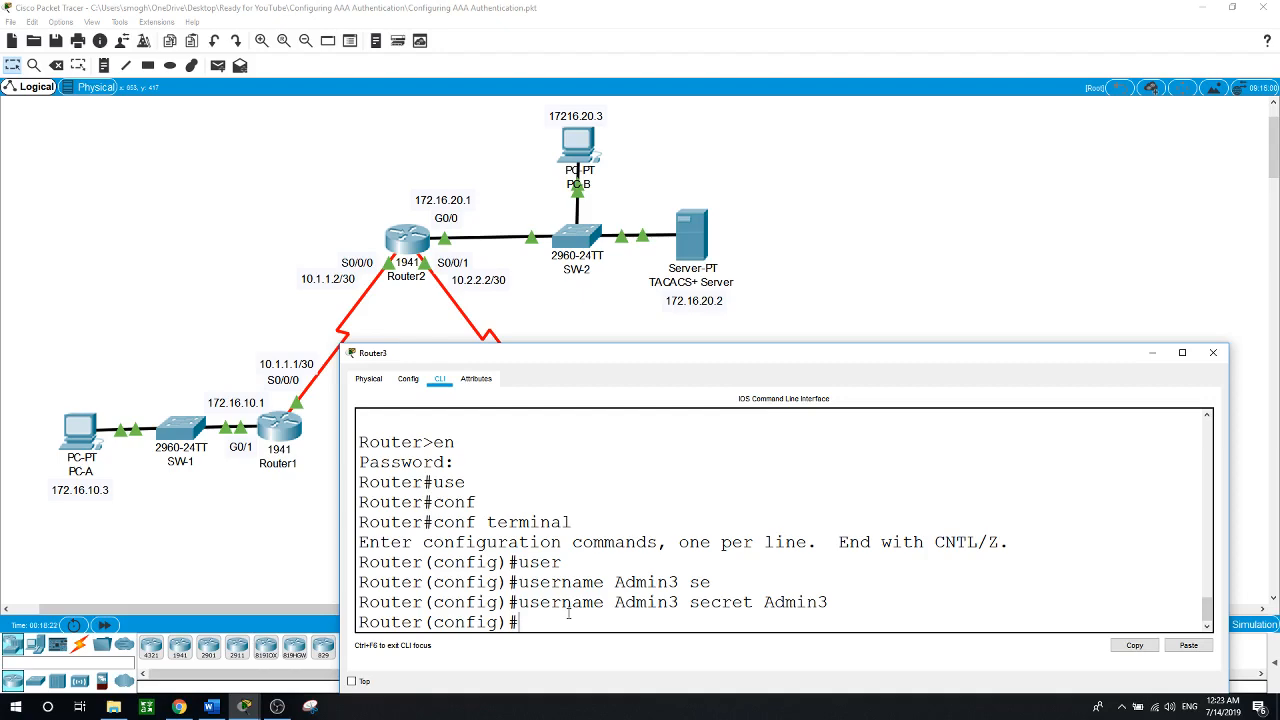
left_click(975, 253)
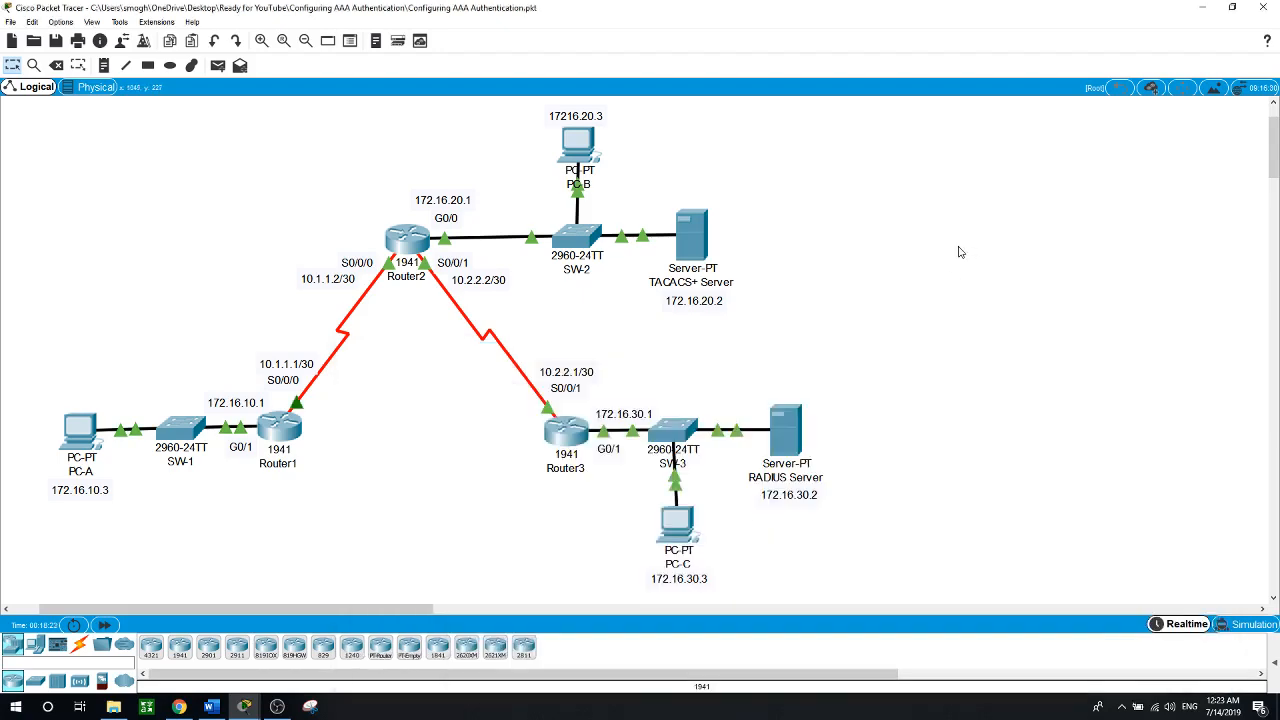
Review the RADIUS server's IP configuration and AAA service settings, then reopen Router3's console
left_click(780, 432)
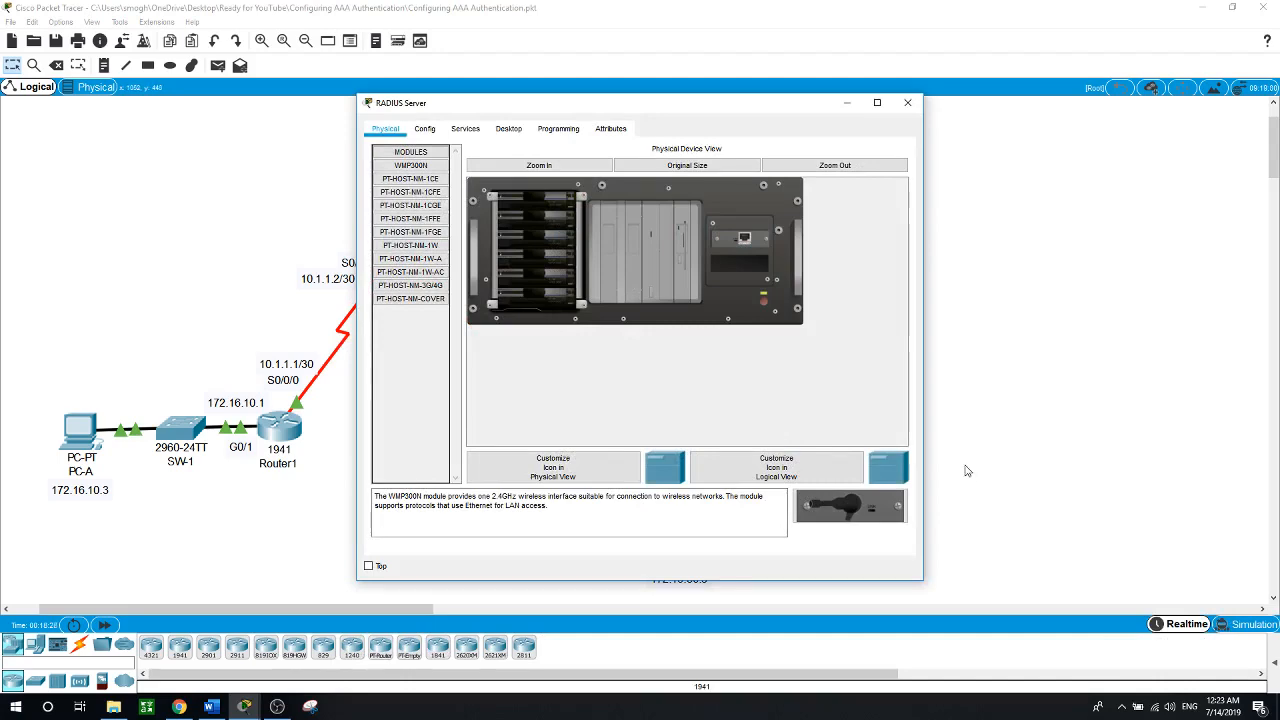
left_click_drag(585, 106, 786, 137)
left_click(716, 163)
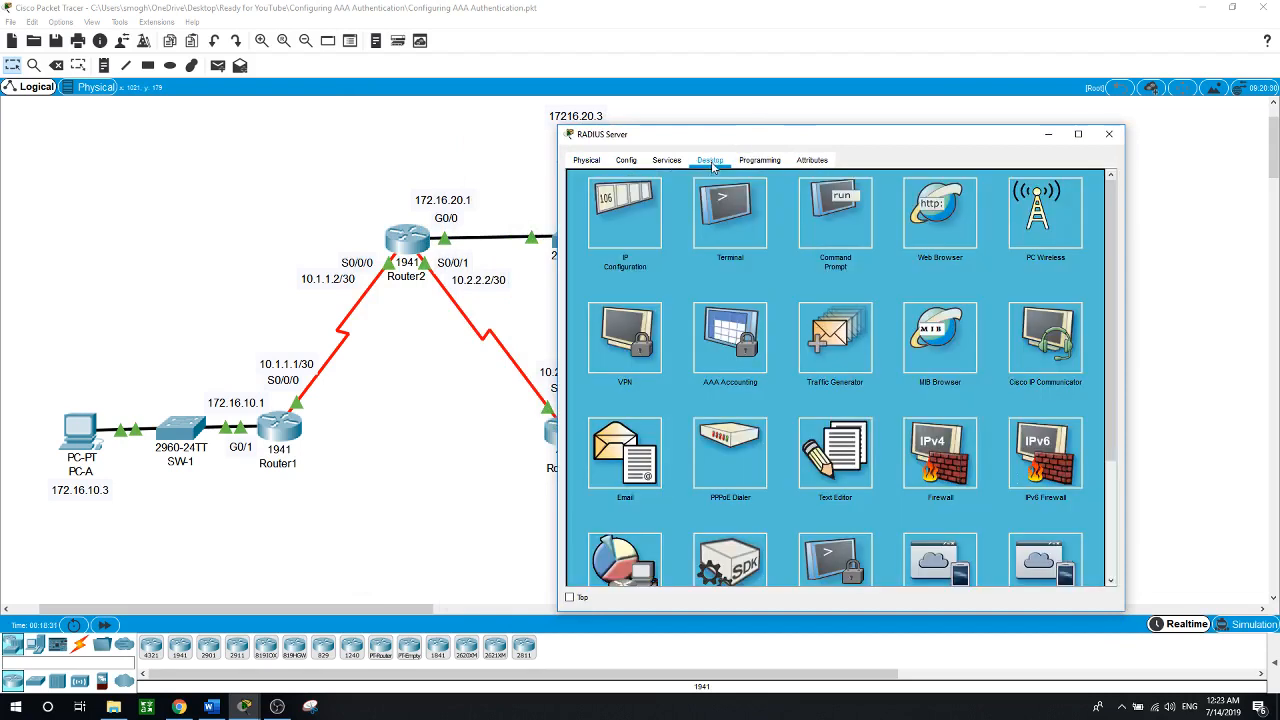
left_click(624, 212)
left_click(800, 289)
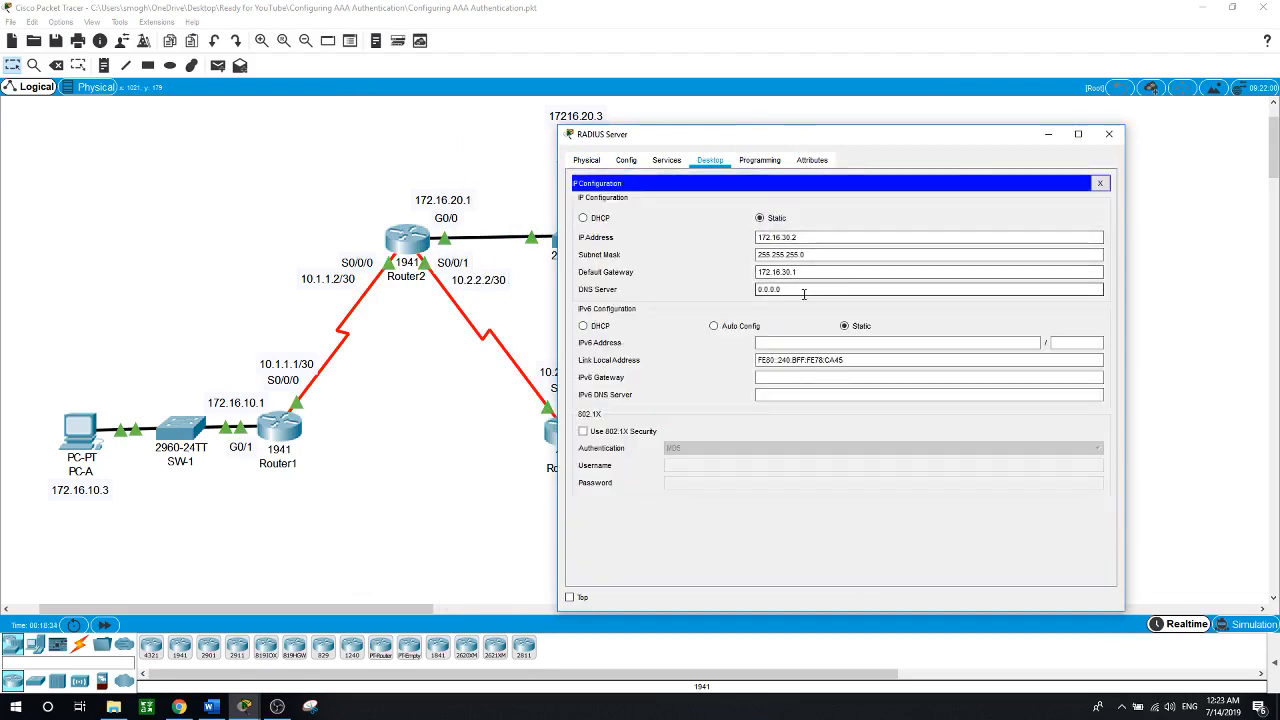
left_click(666, 162)
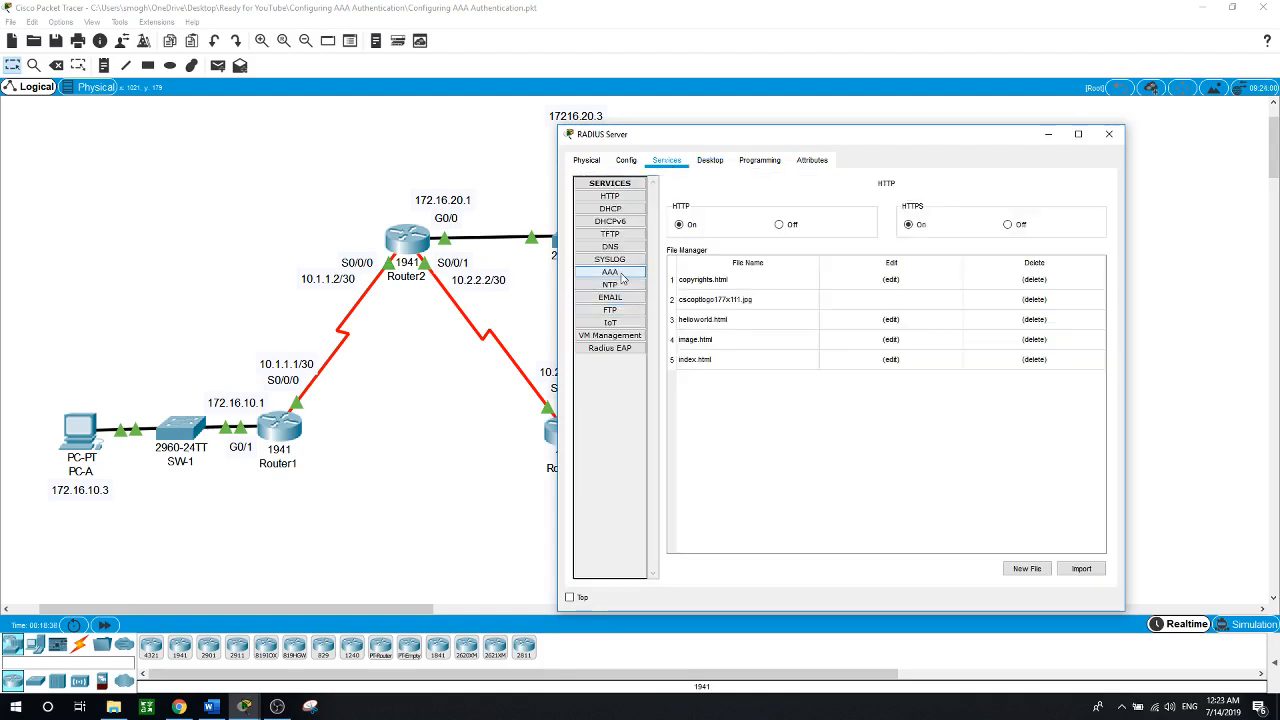
left_click(616, 273)
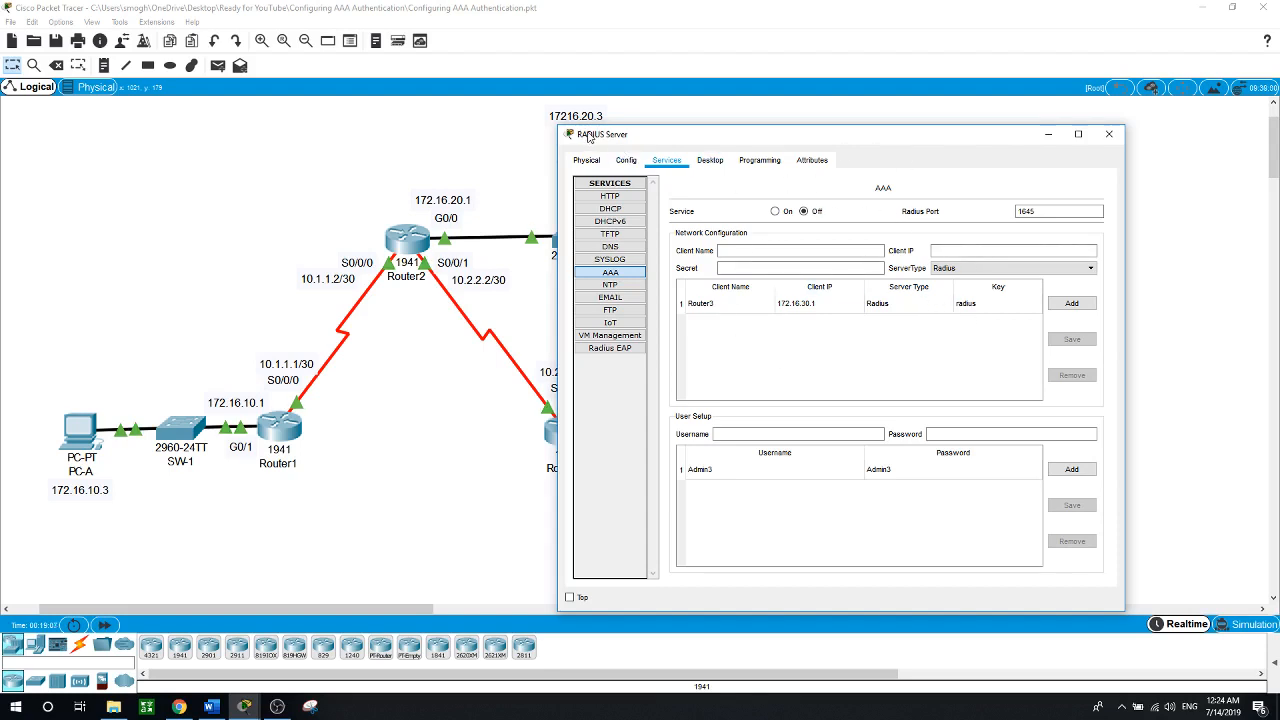
left_click(476, 405)
left_click(562, 440)
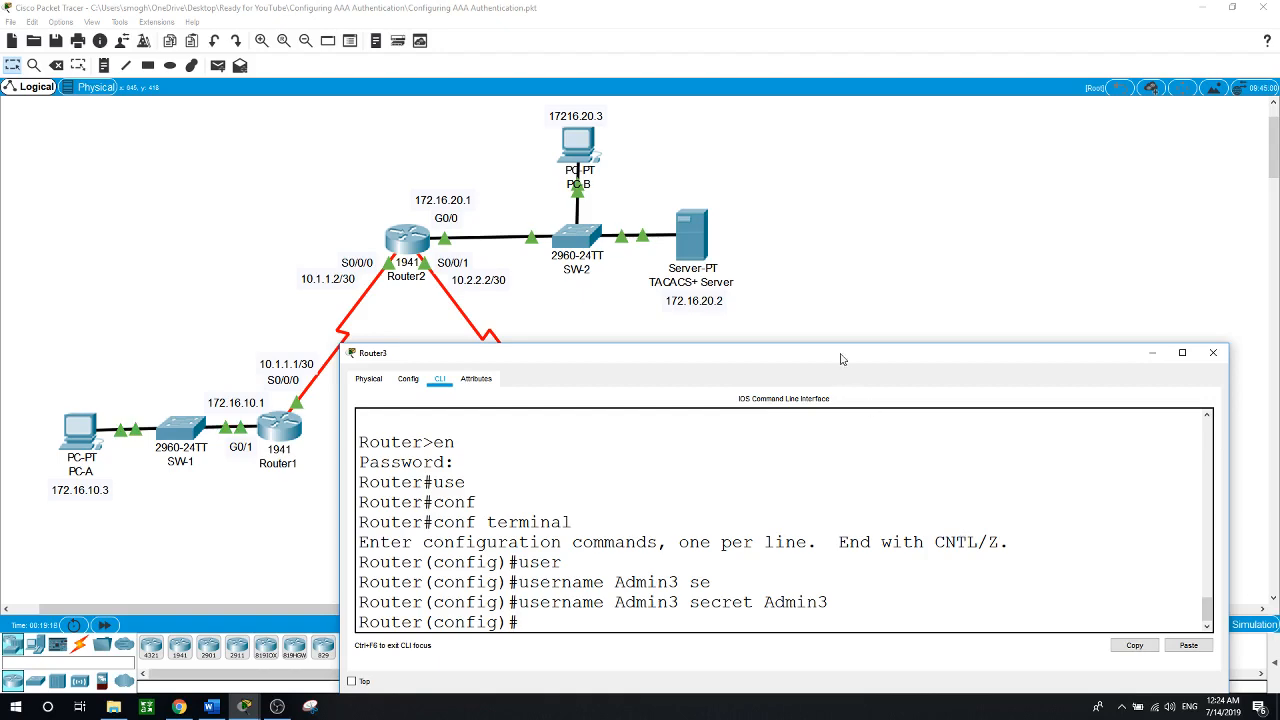
Register 172.16.30.2 as Router3's RADIUS server host
left_click_drag(842, 357, 807, 312)
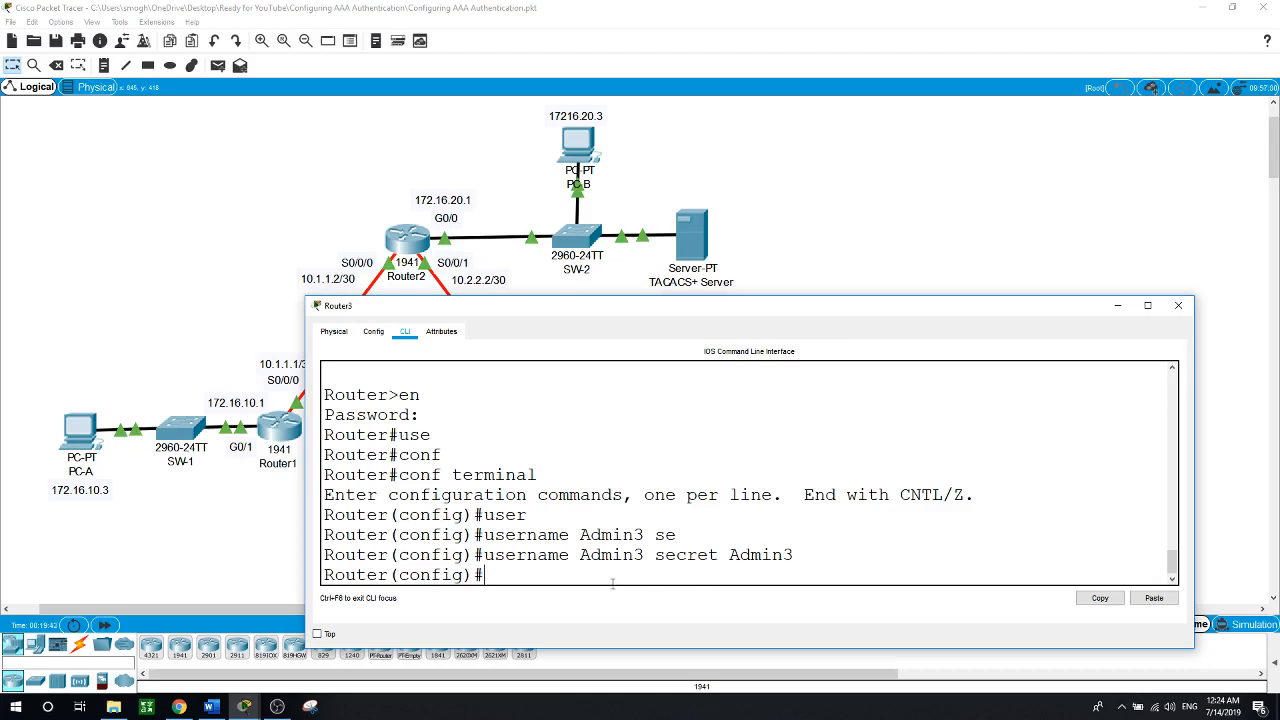
type("rad")
key("Tab")
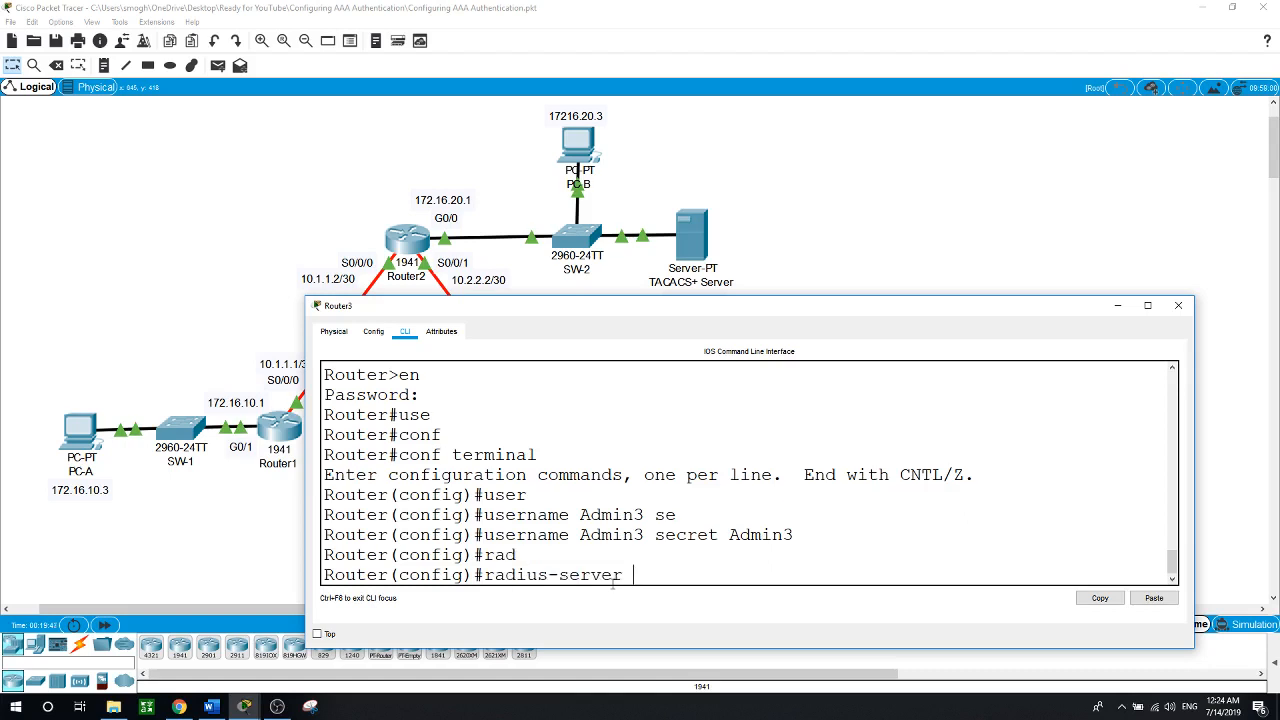
type("host")
left_click(905, 214)
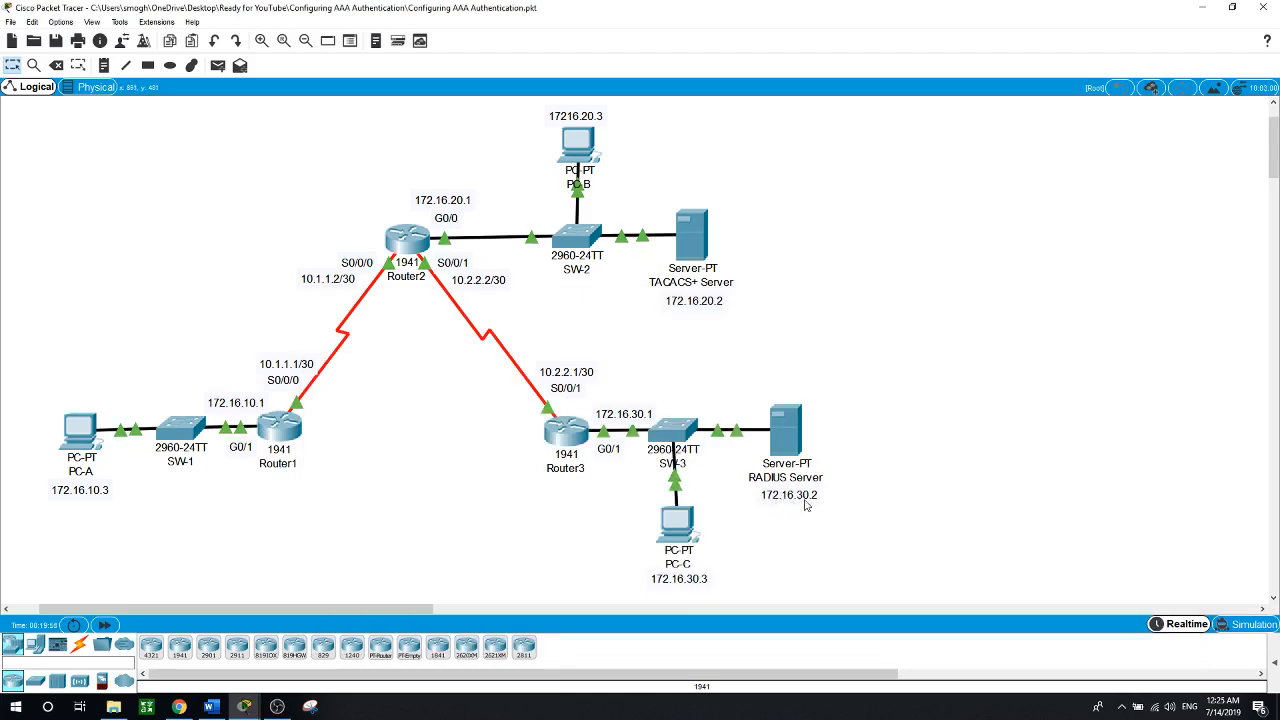
left_click(563, 432)
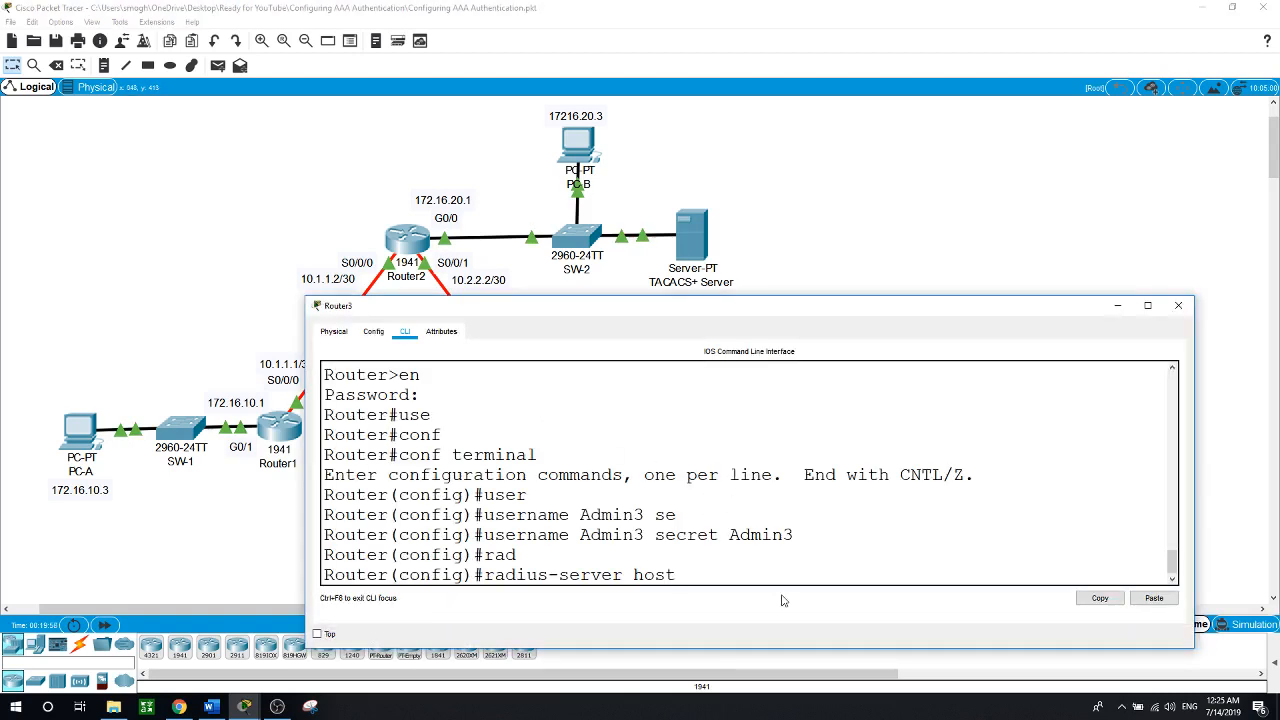
type("172.16")
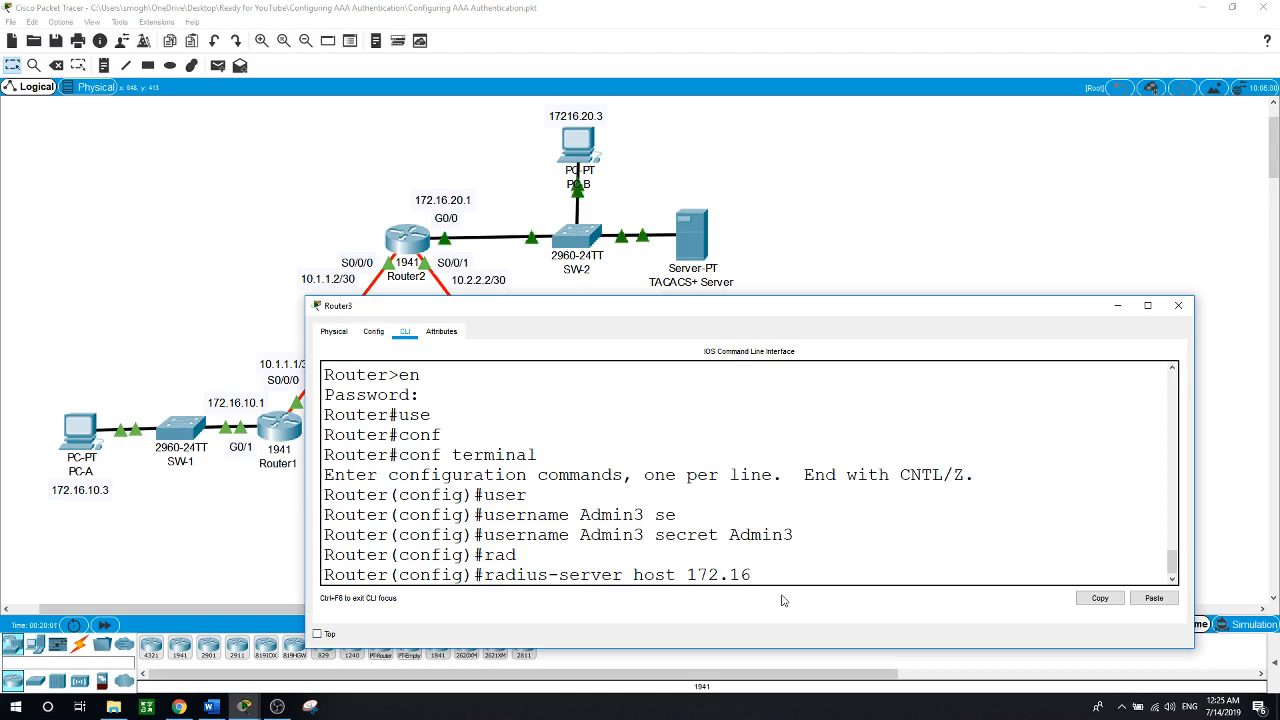
type(".30.2")
key("Return")
Set Router3's RADIUS shared key to match the server
type("radi")
key("Tab")
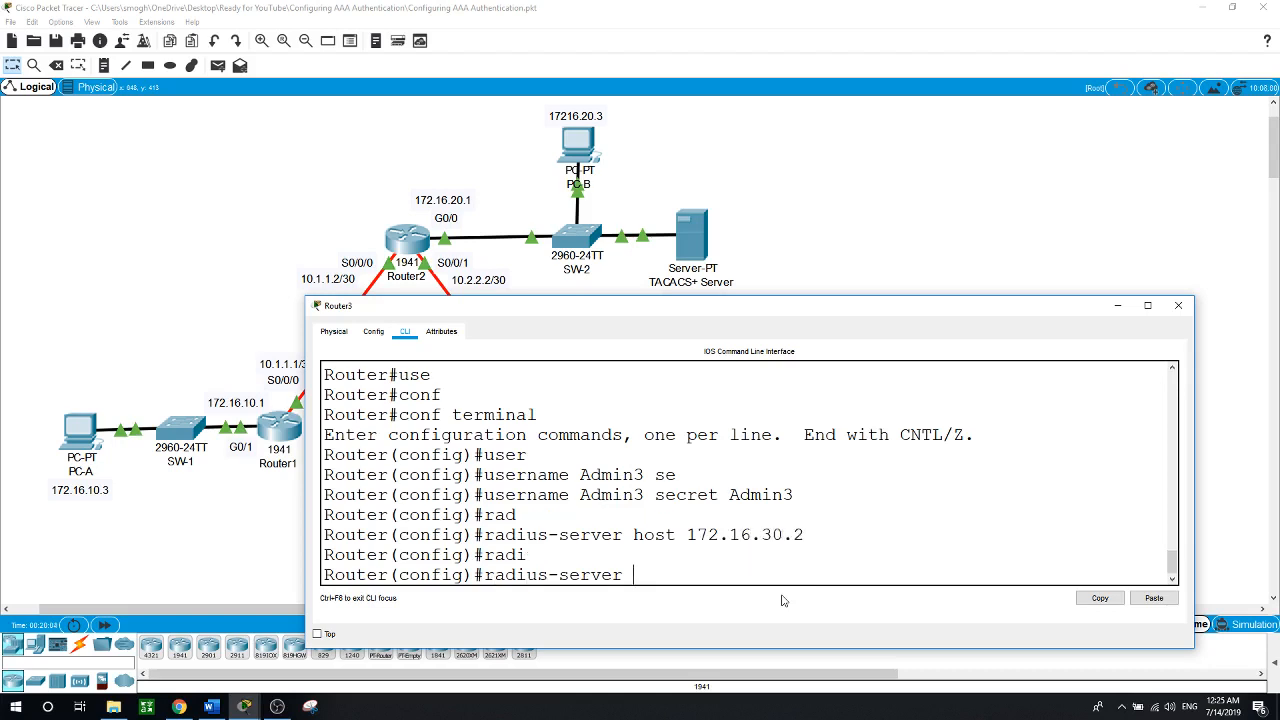
type("ke")
key("Tab")
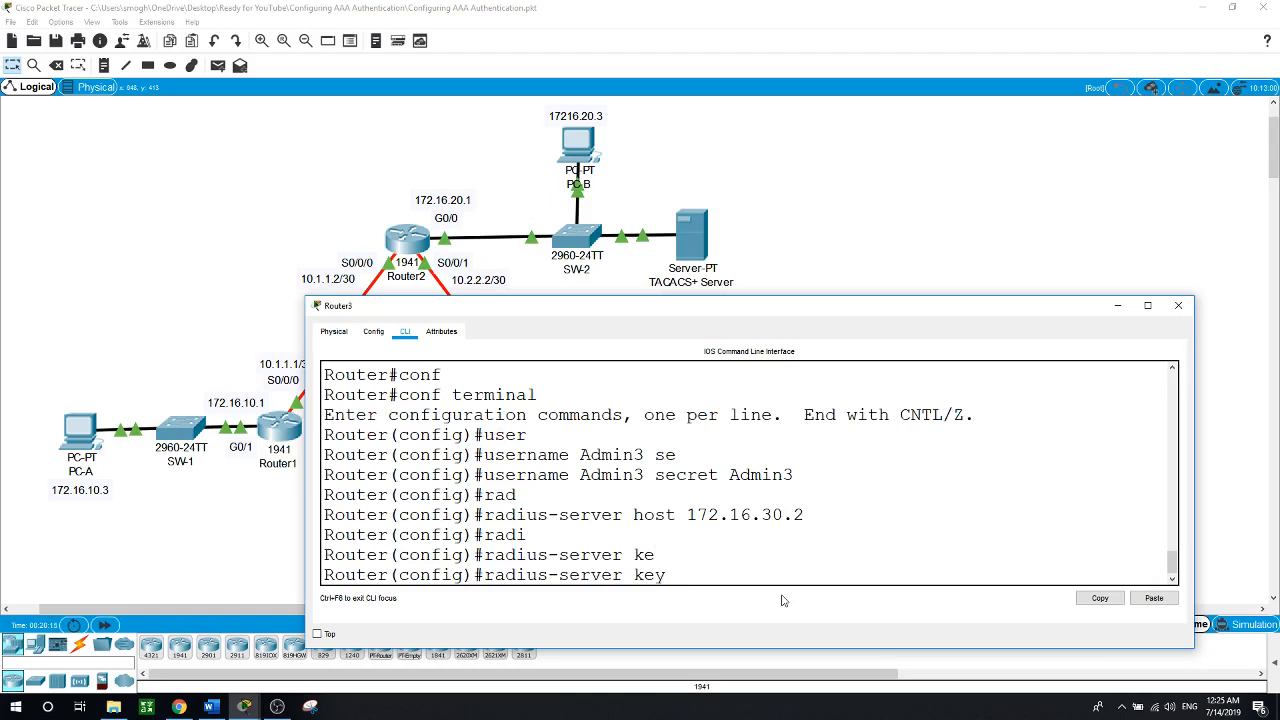
type("radius")
key("Return")
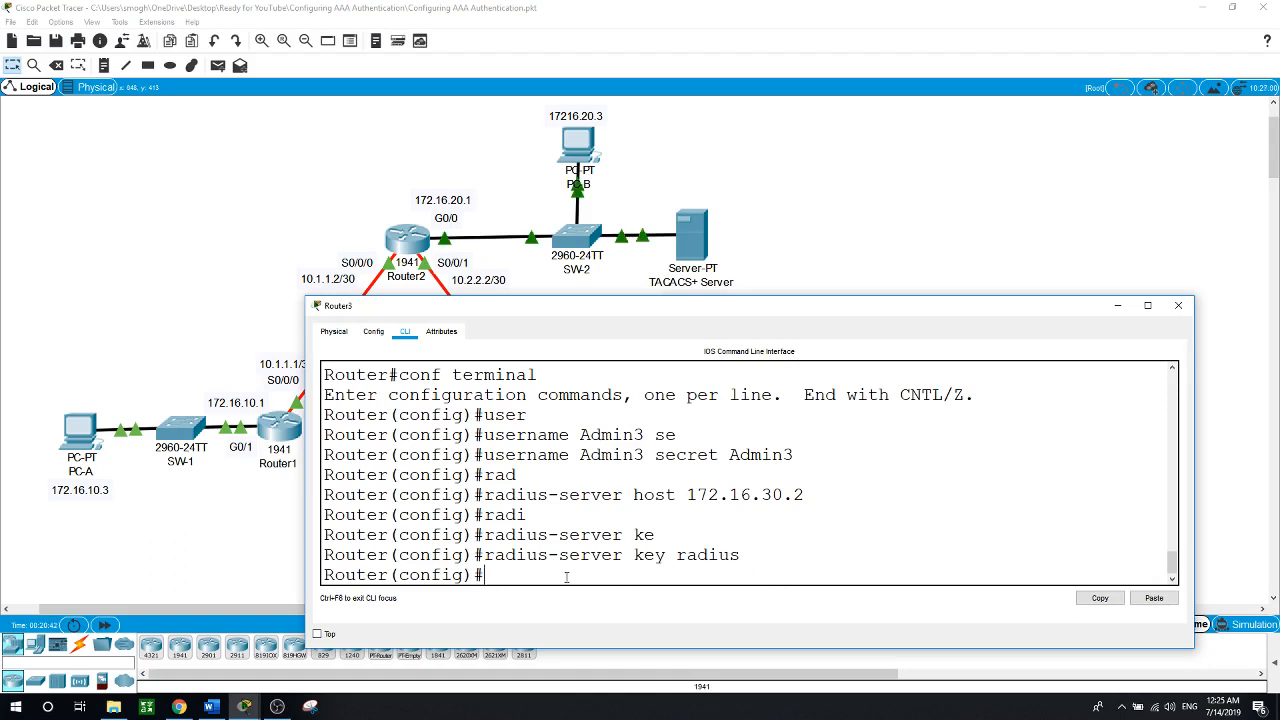
Enable aaa new-model on Router3
type("aaa ne")
key("Tab")
key("Return")
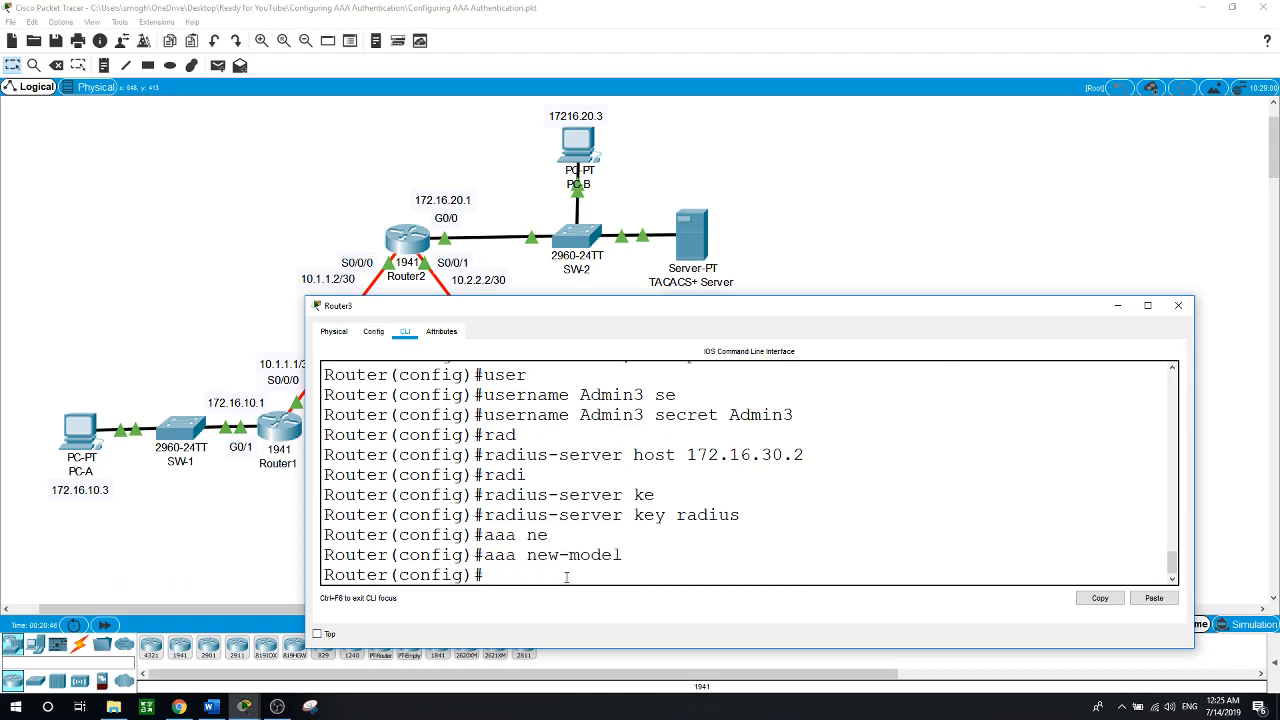
Configure 'aaa authentication login default group radius local' on Router3
type("aaa authen")
key("Tab")
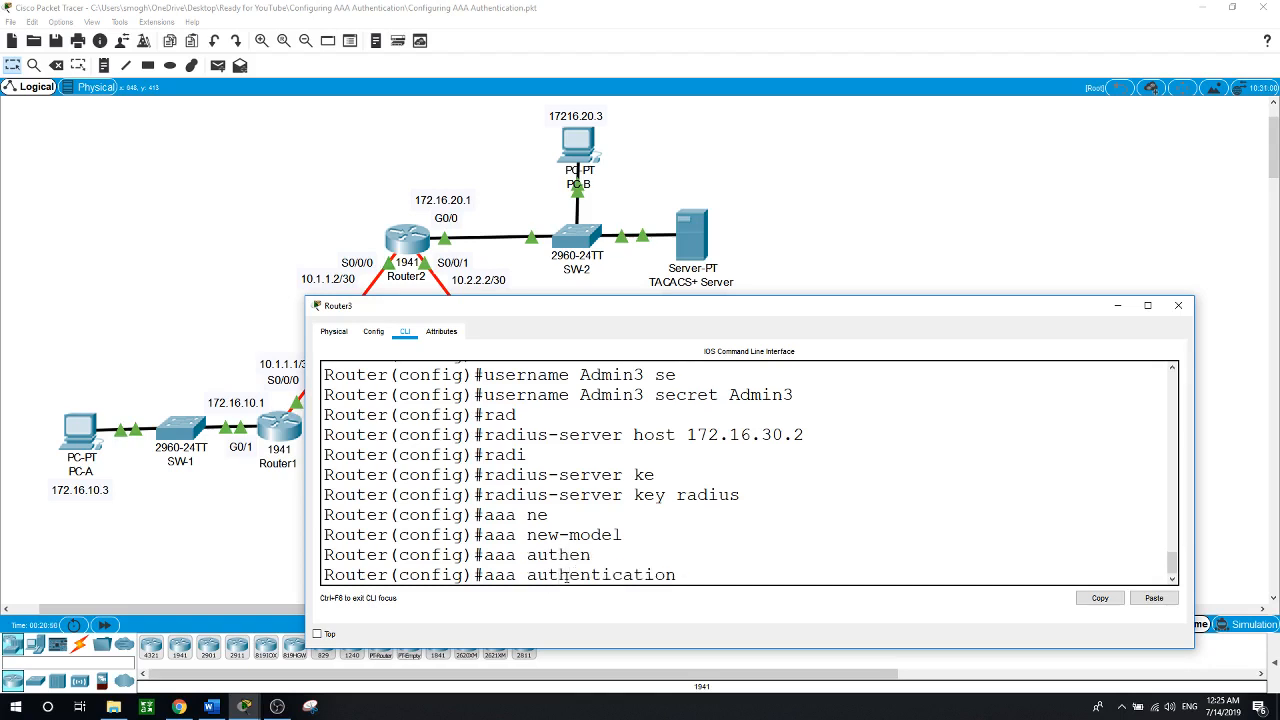
type("login")
key("Tab")
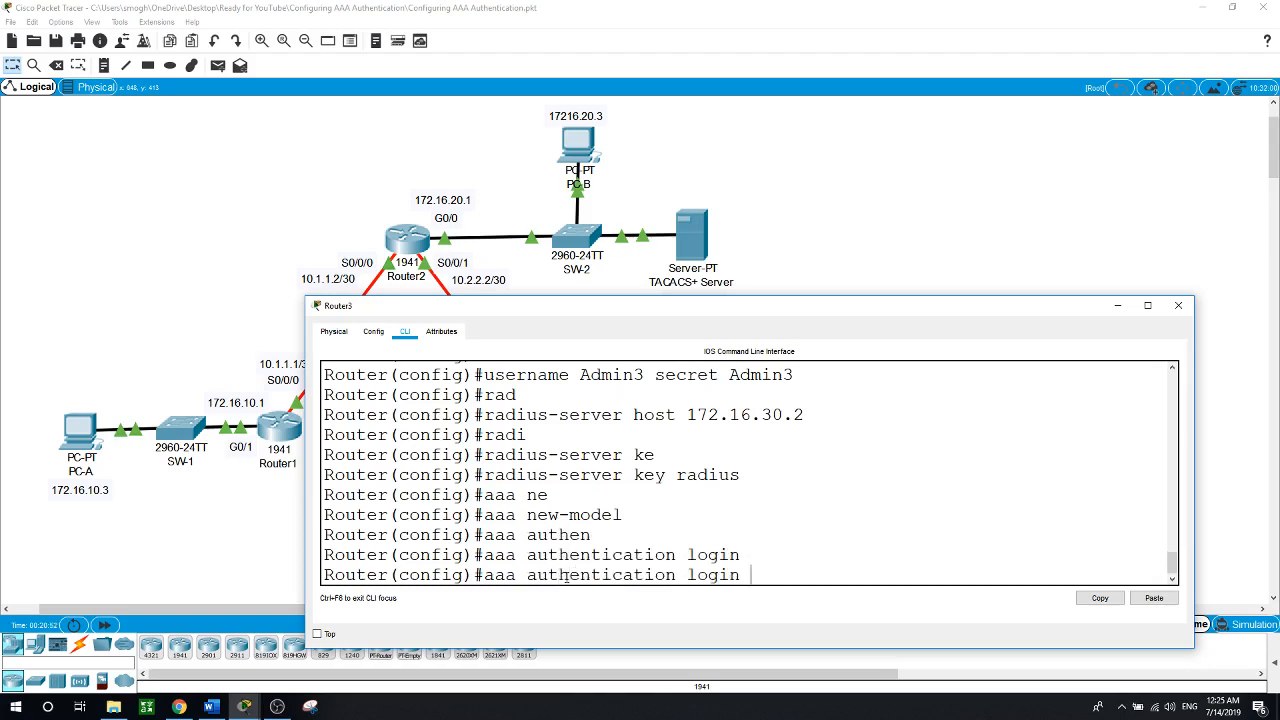
type("de")
key("Tab")
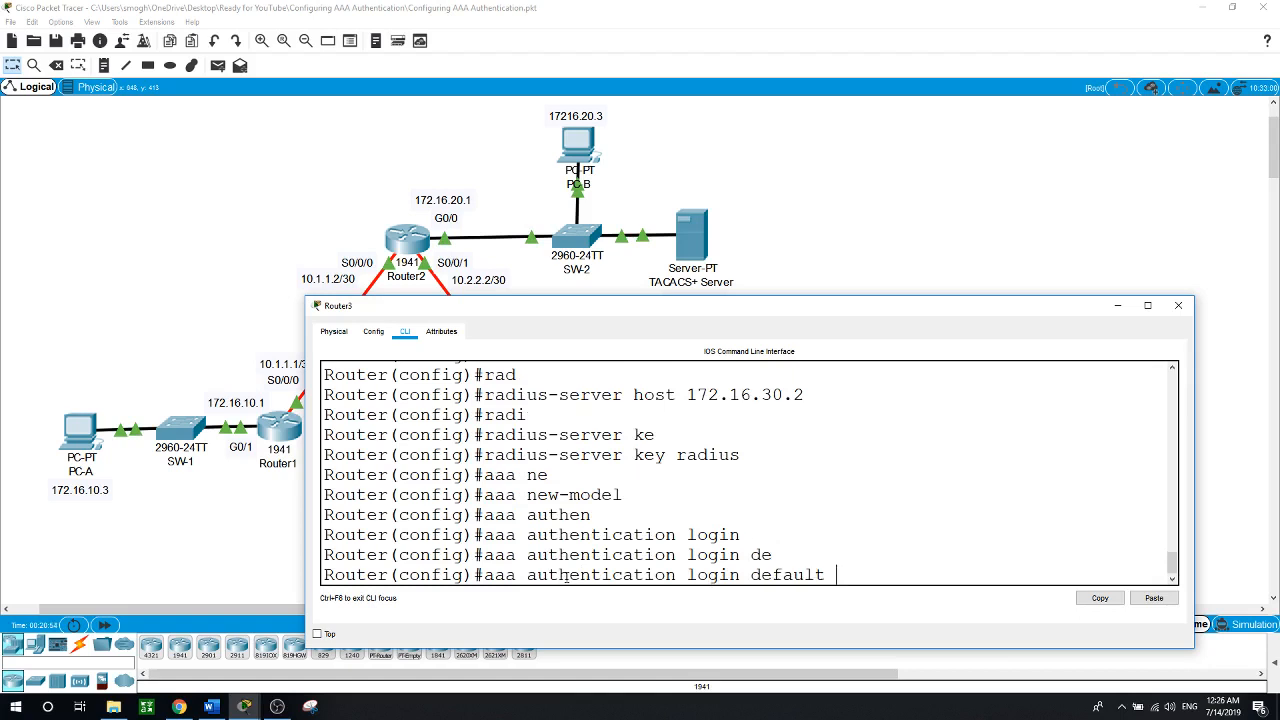
type("gr")
key("Tab")
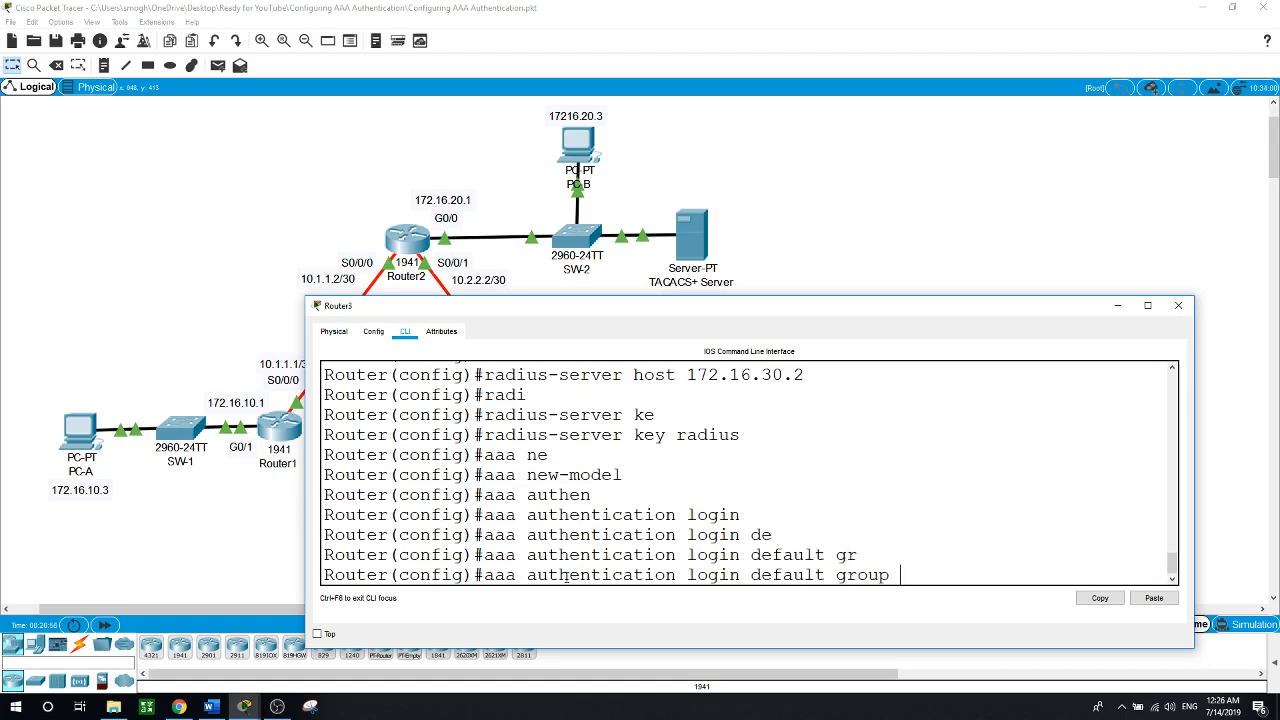
type("rad")
key("Tab")
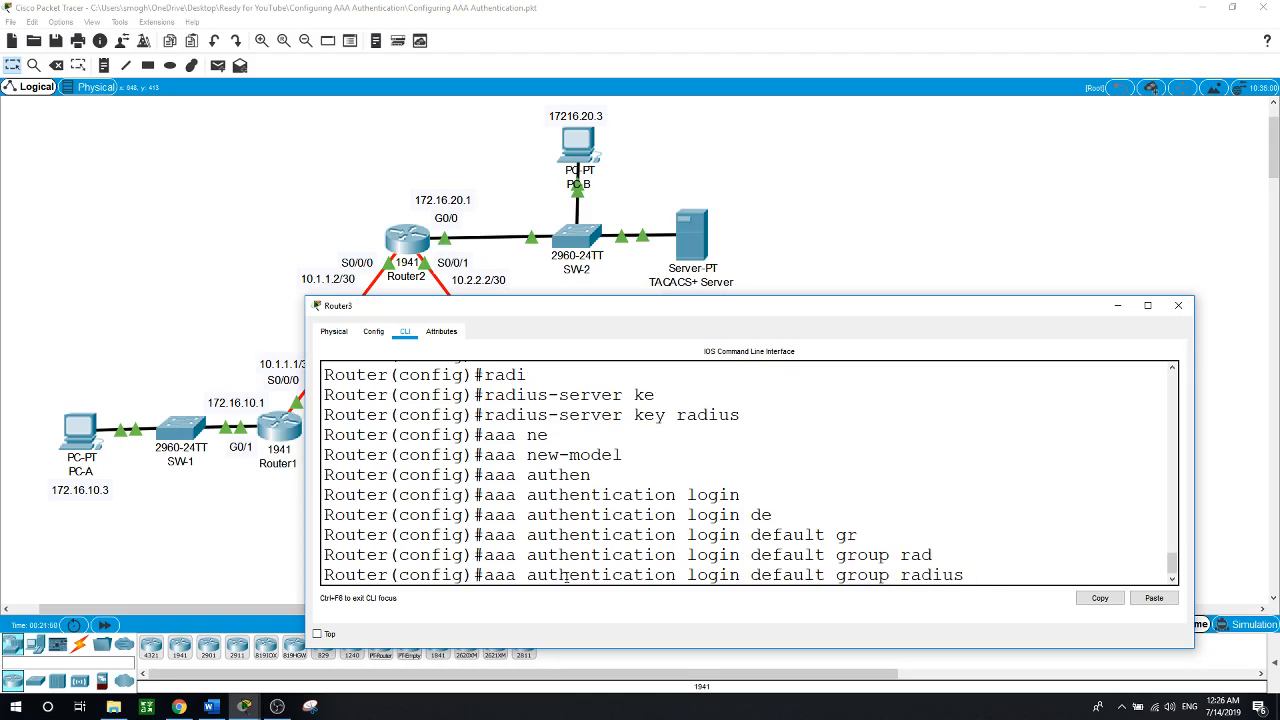
type("local")
key("Return")
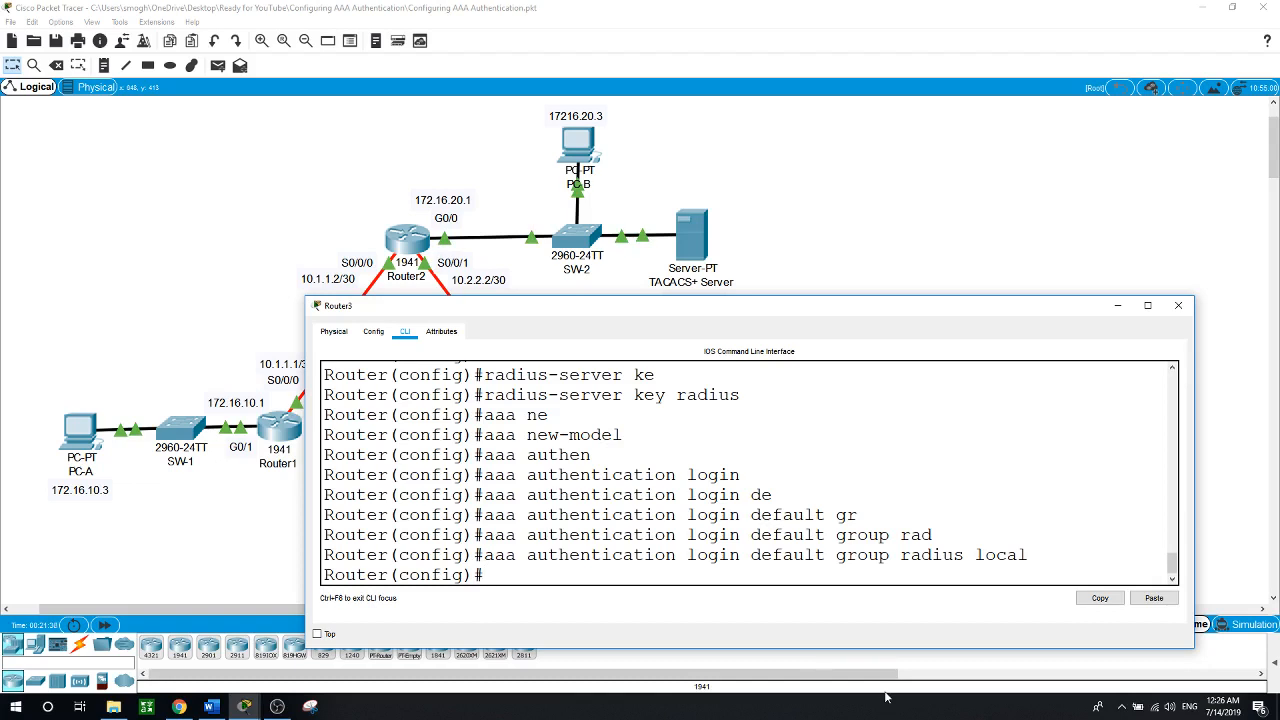
Enter configuration for Router3's line console 0
type("line")
key("Tab")
type("con")
key("Tab")
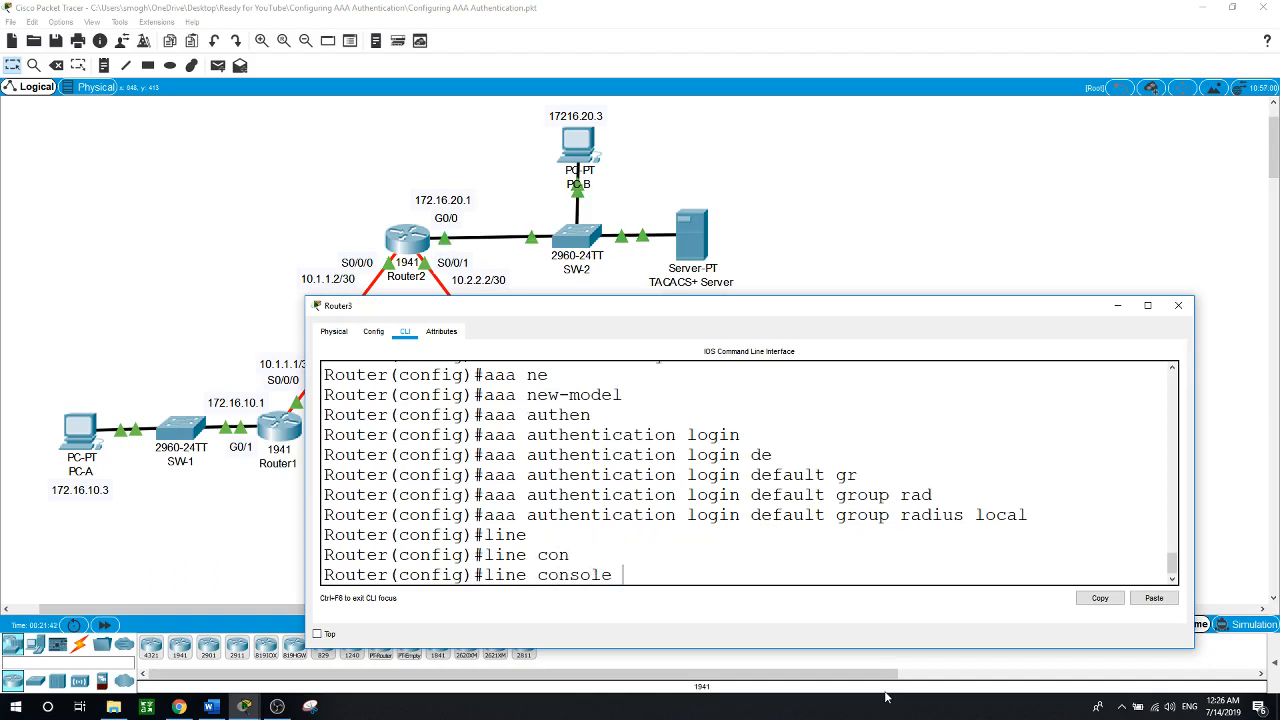
type("0")
key("Return")
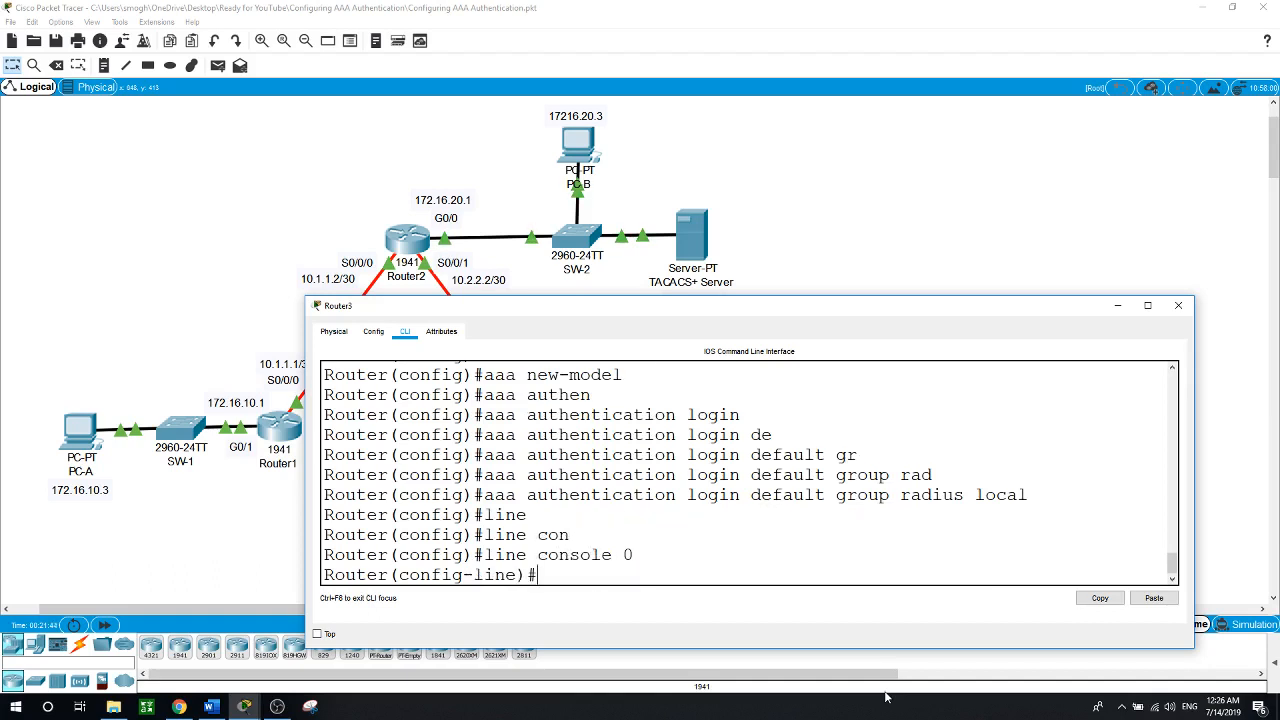
Apply 'login authentication default' to the console line
type("login")
key("Tab")
type("aut")
key("Tab")
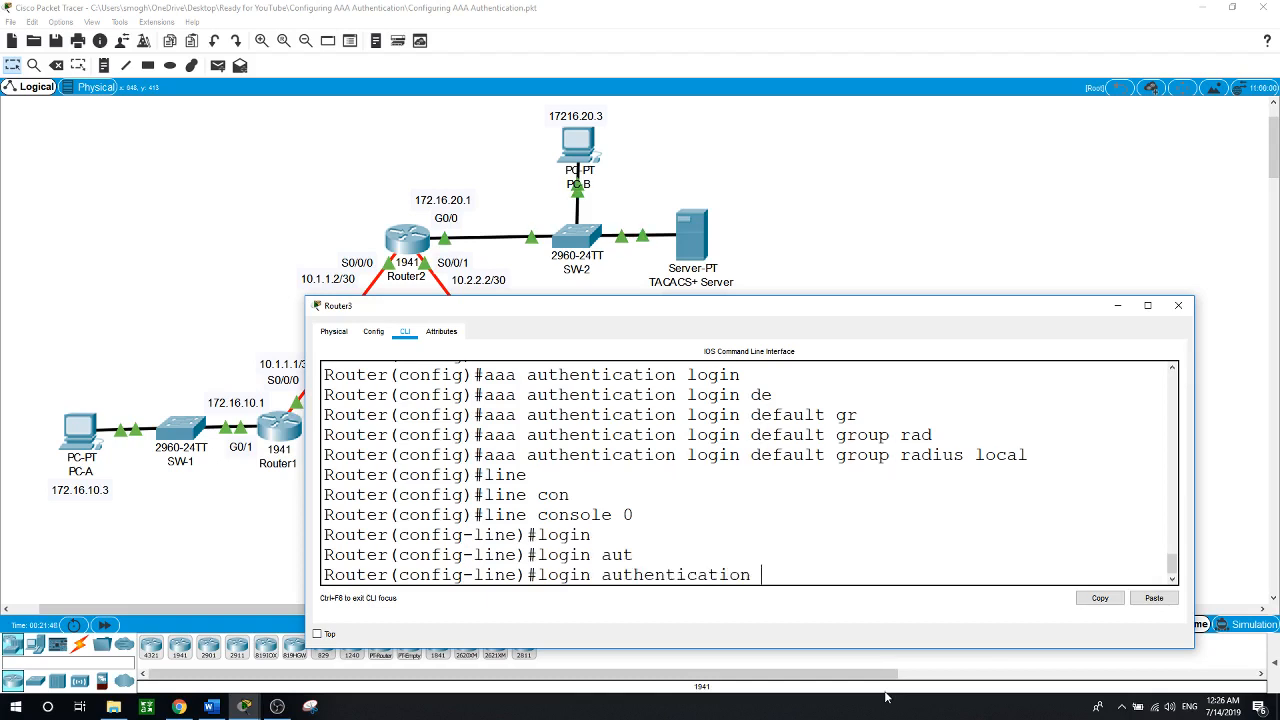
type("de")
key("Tab")
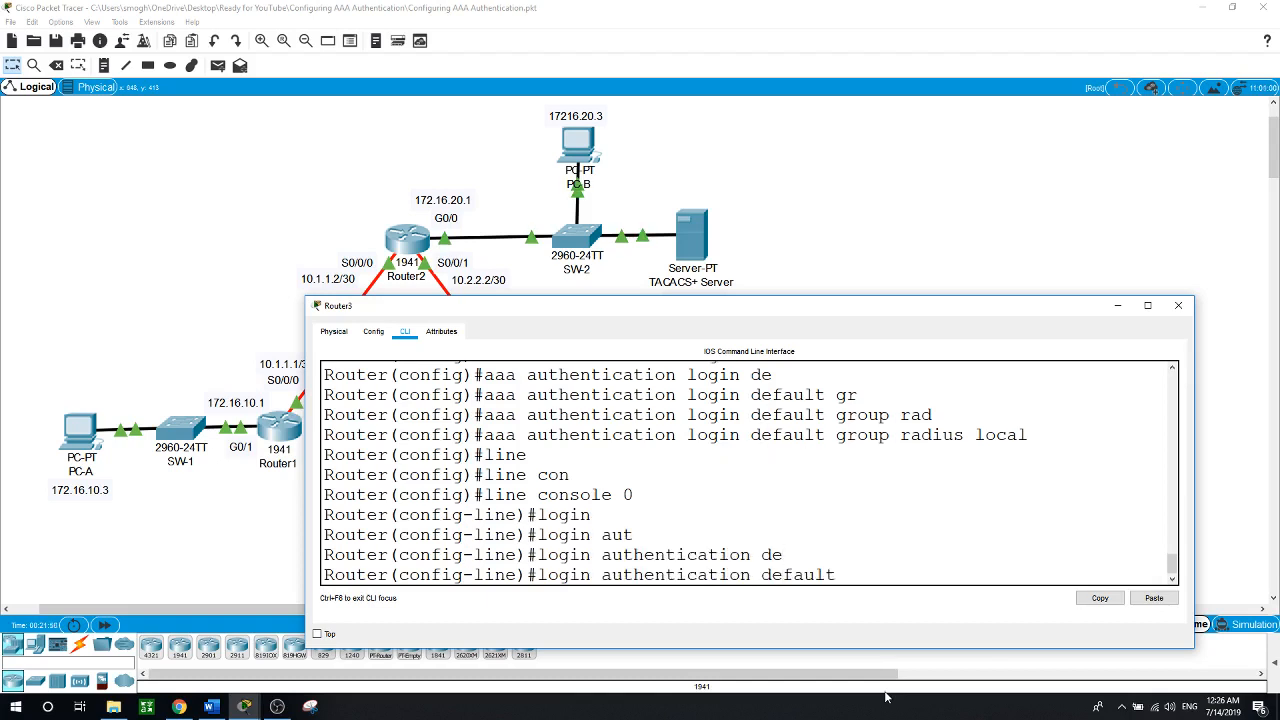
key("Return")
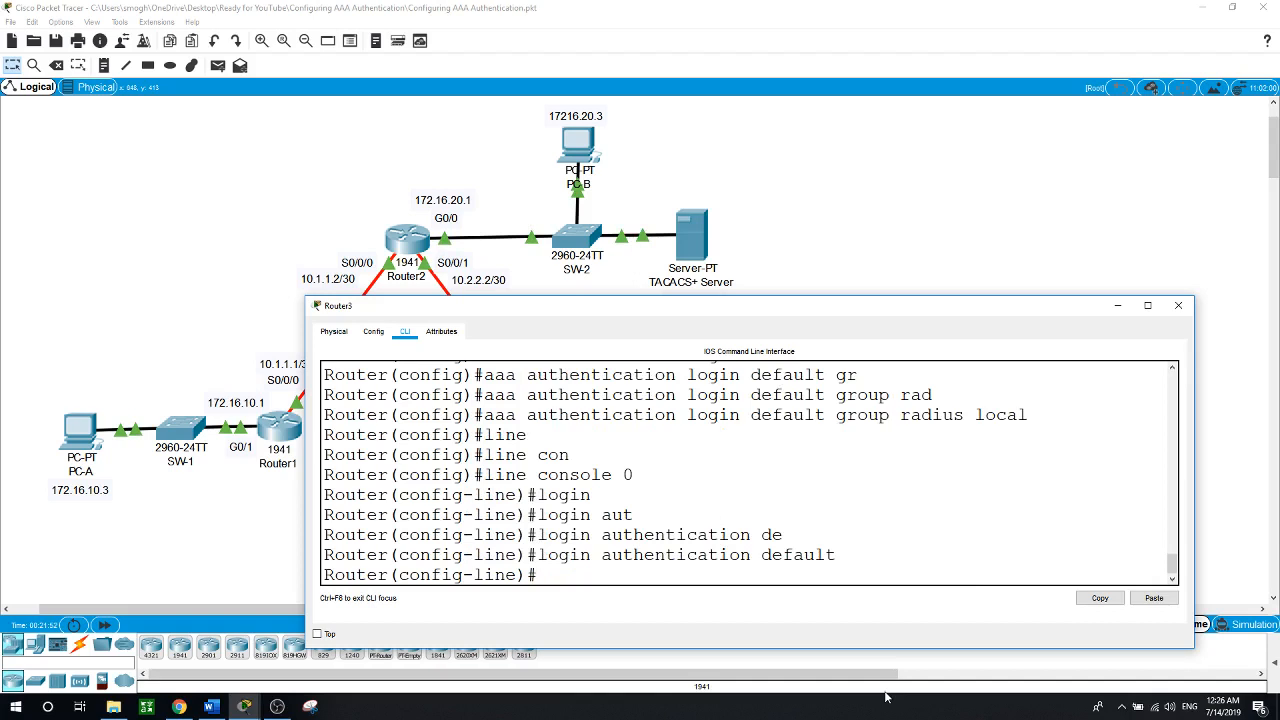
type("end")
End configuration, log out, and log back into Router3 with the admin username and password
key("Return")
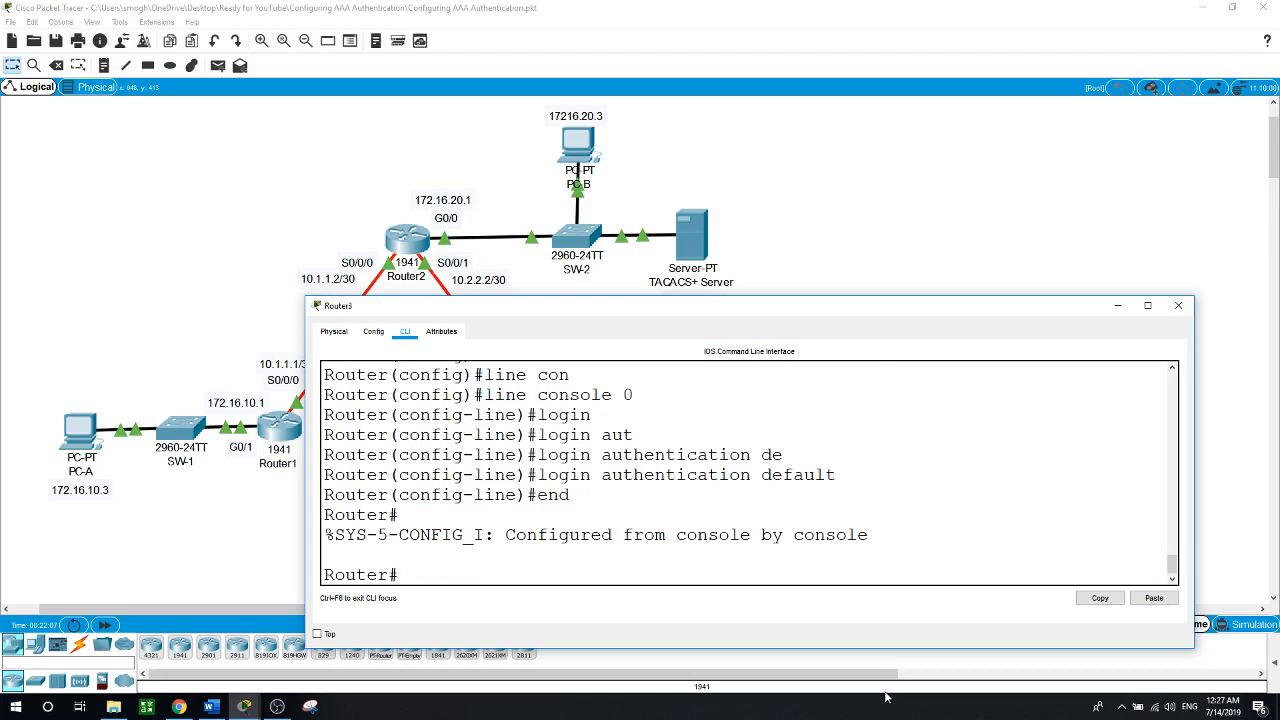
type("exit")
key("Return")
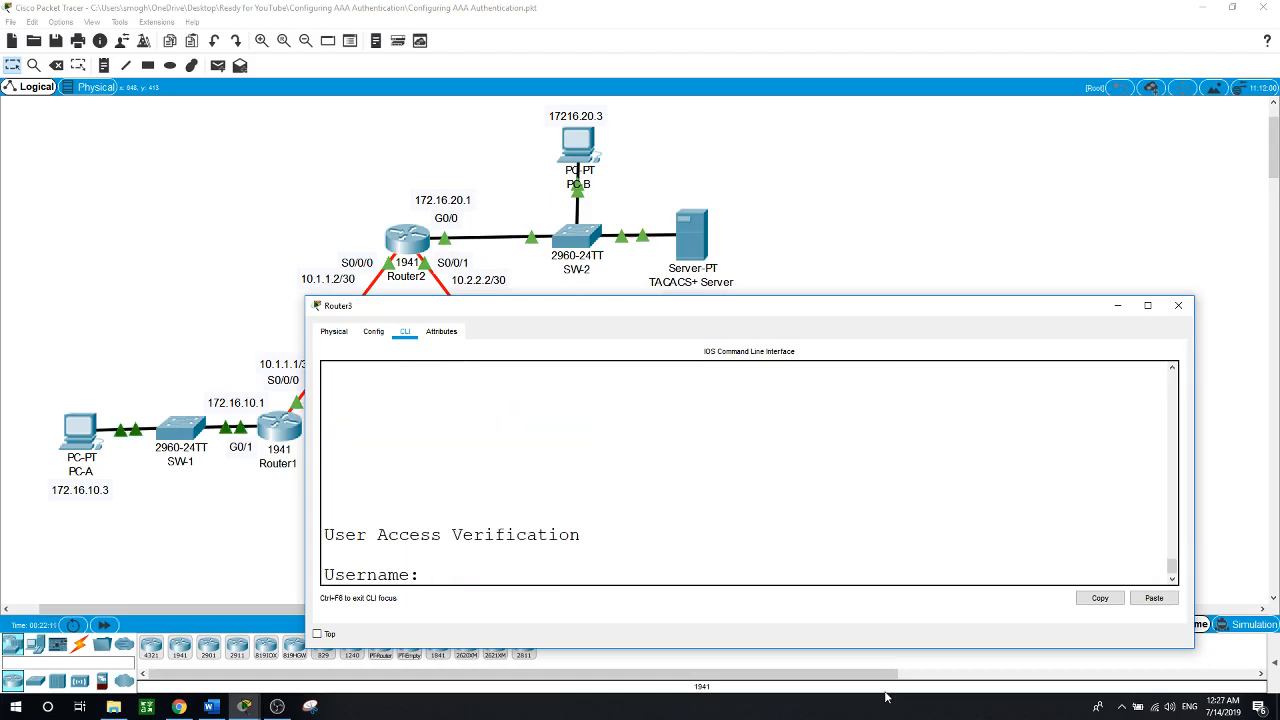
type("Admin3")
key("Return")
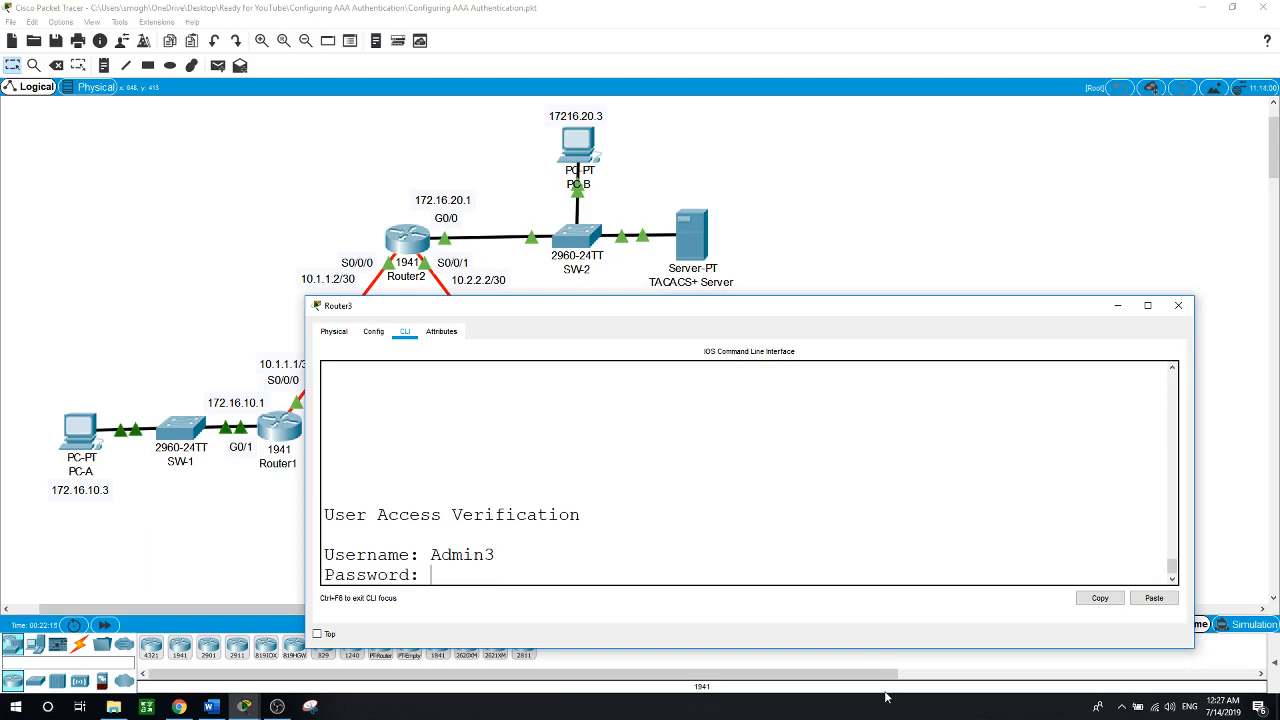
key("Return")
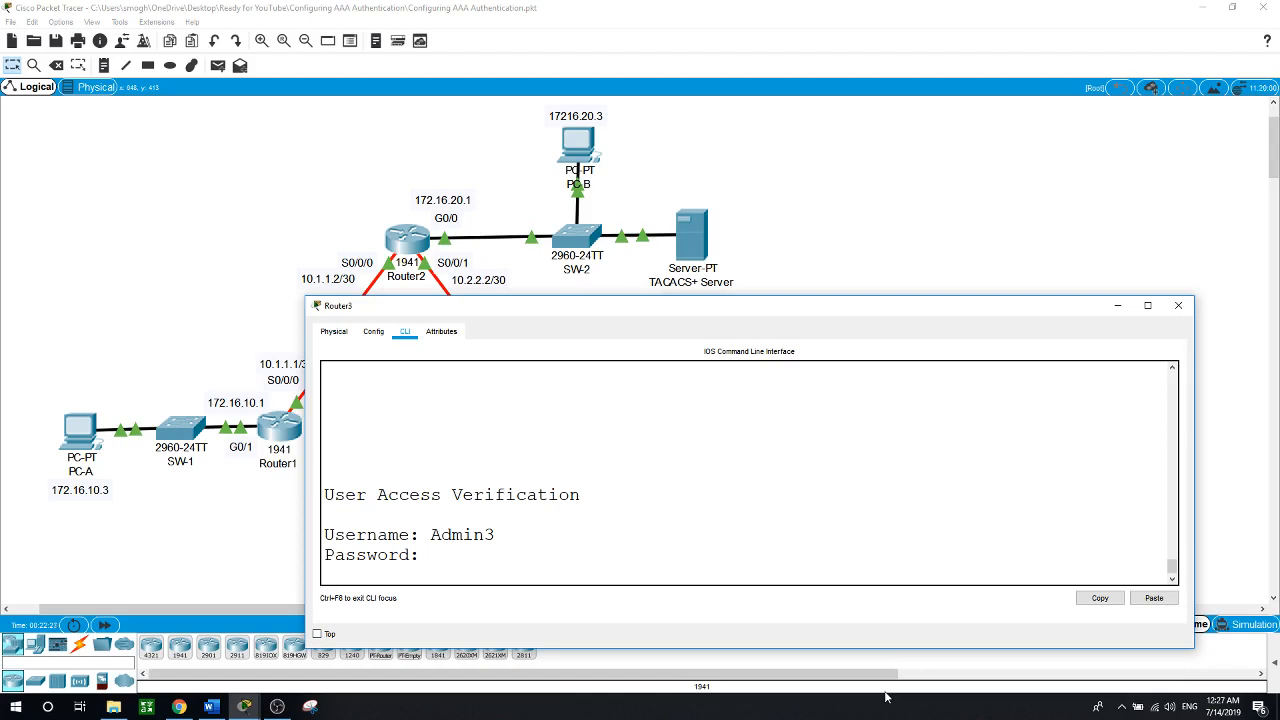
key("Return")
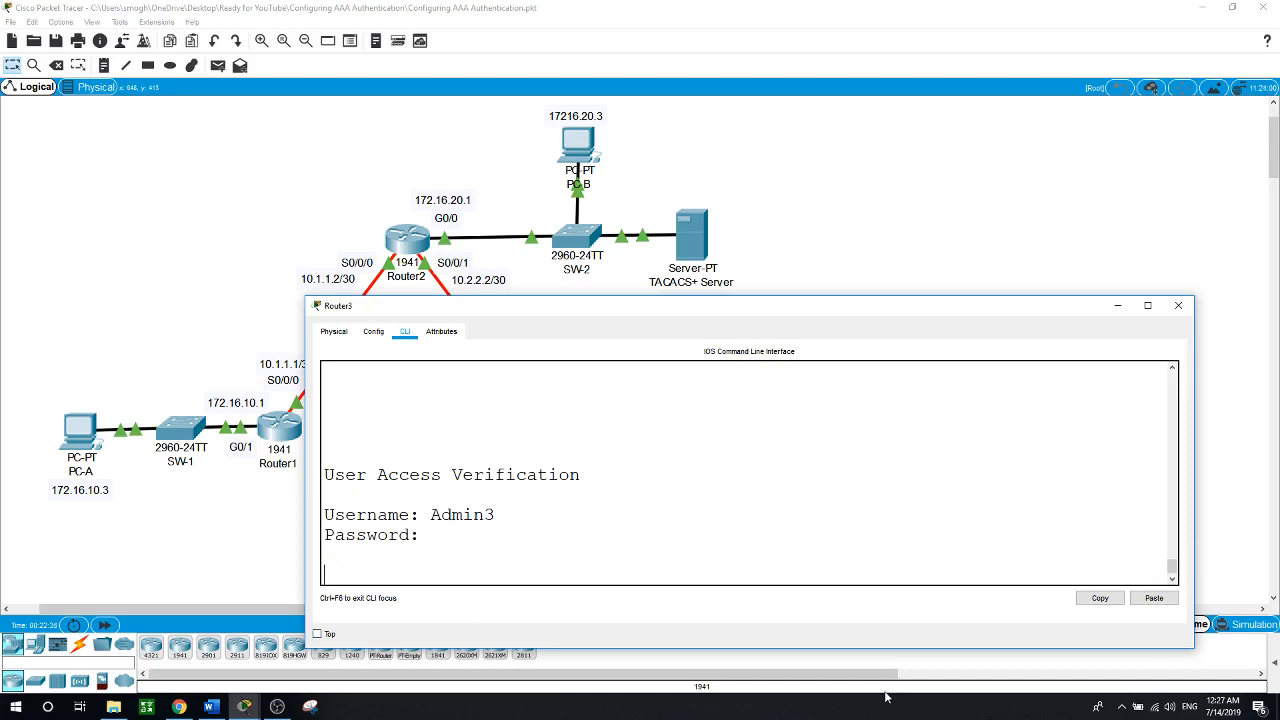
key("Return")
Enter privileged mode on Router3 with the enable password
type("en")
key("Return")
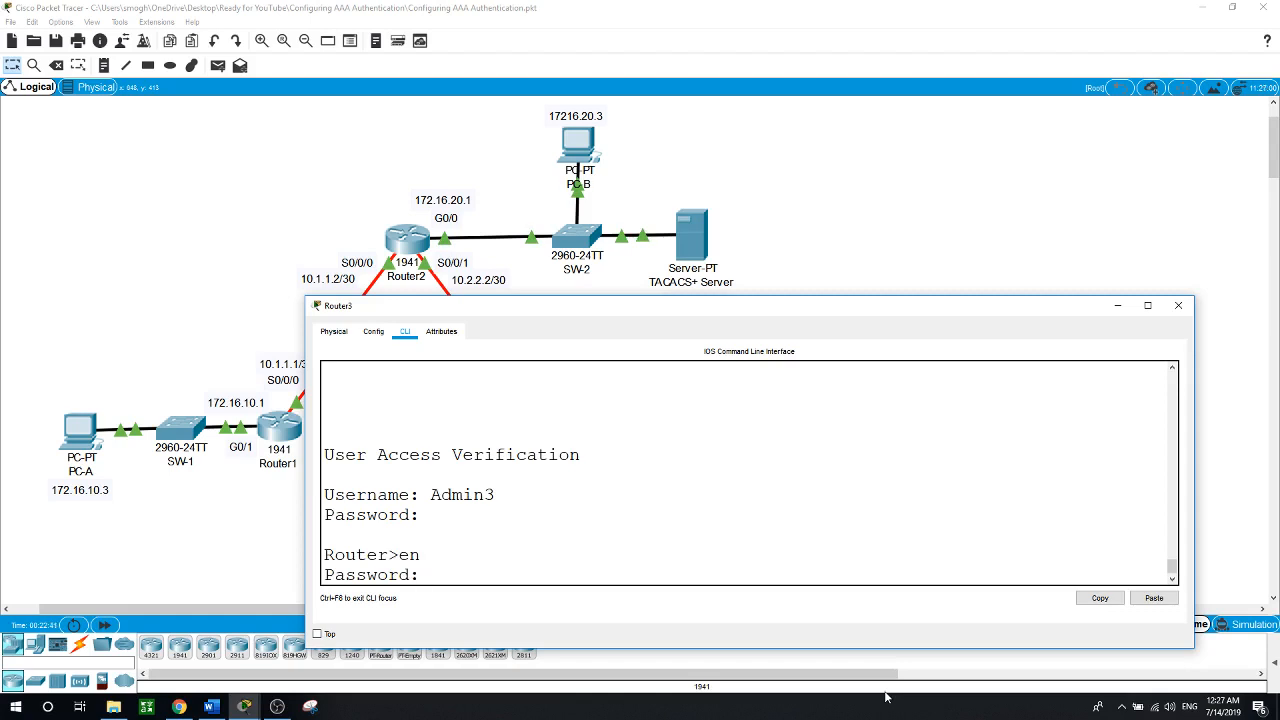
key("Return")
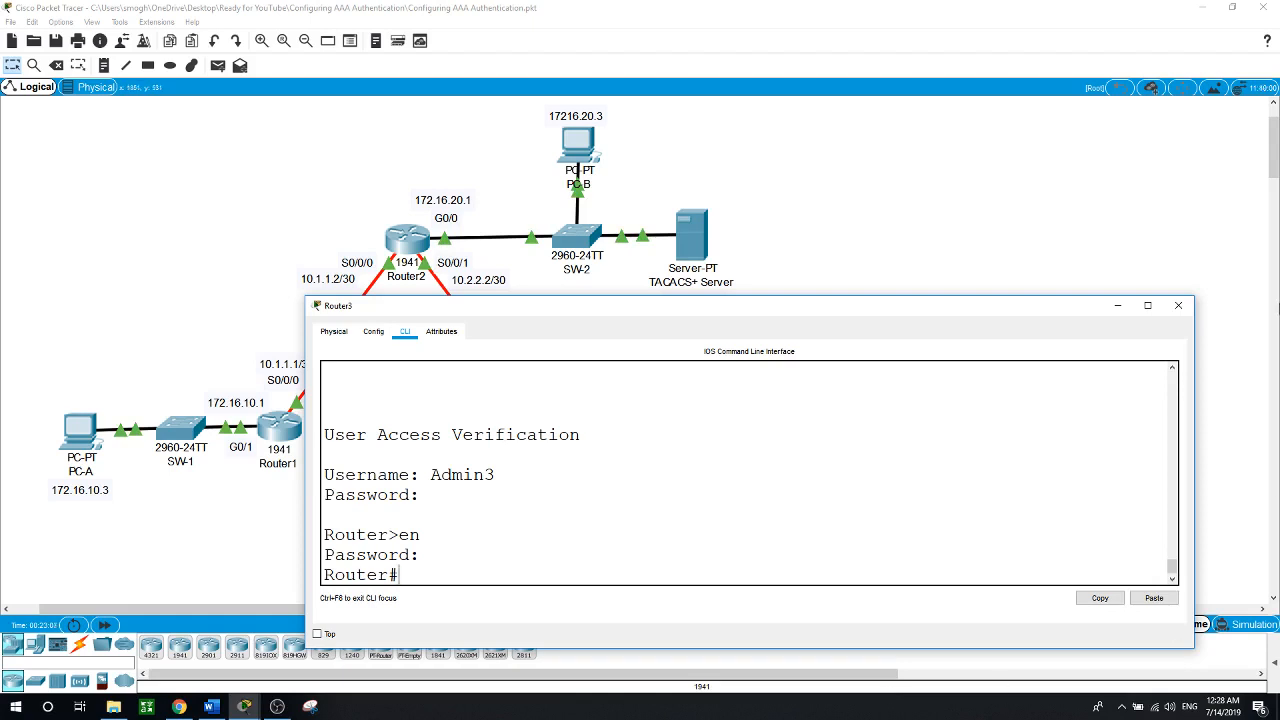
Move Router3's console window behind the workspace to reveal the network topology
left_click(844, 219)
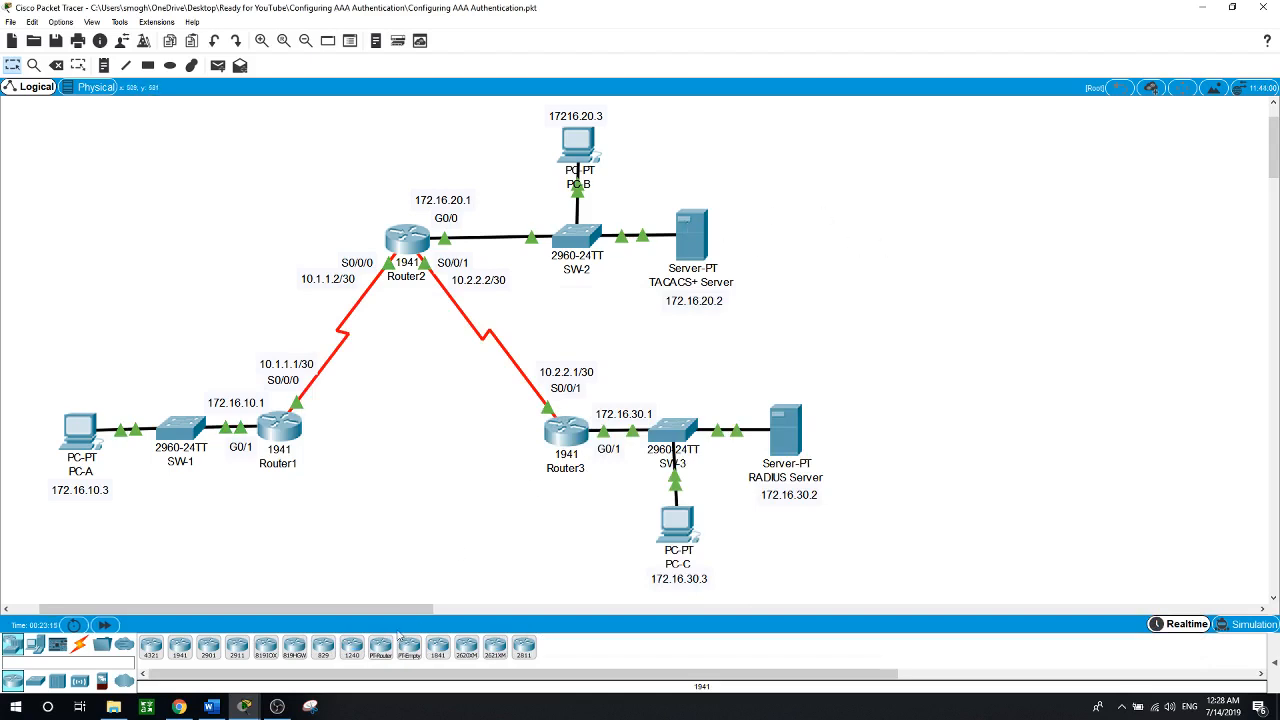
left_click(277, 706)
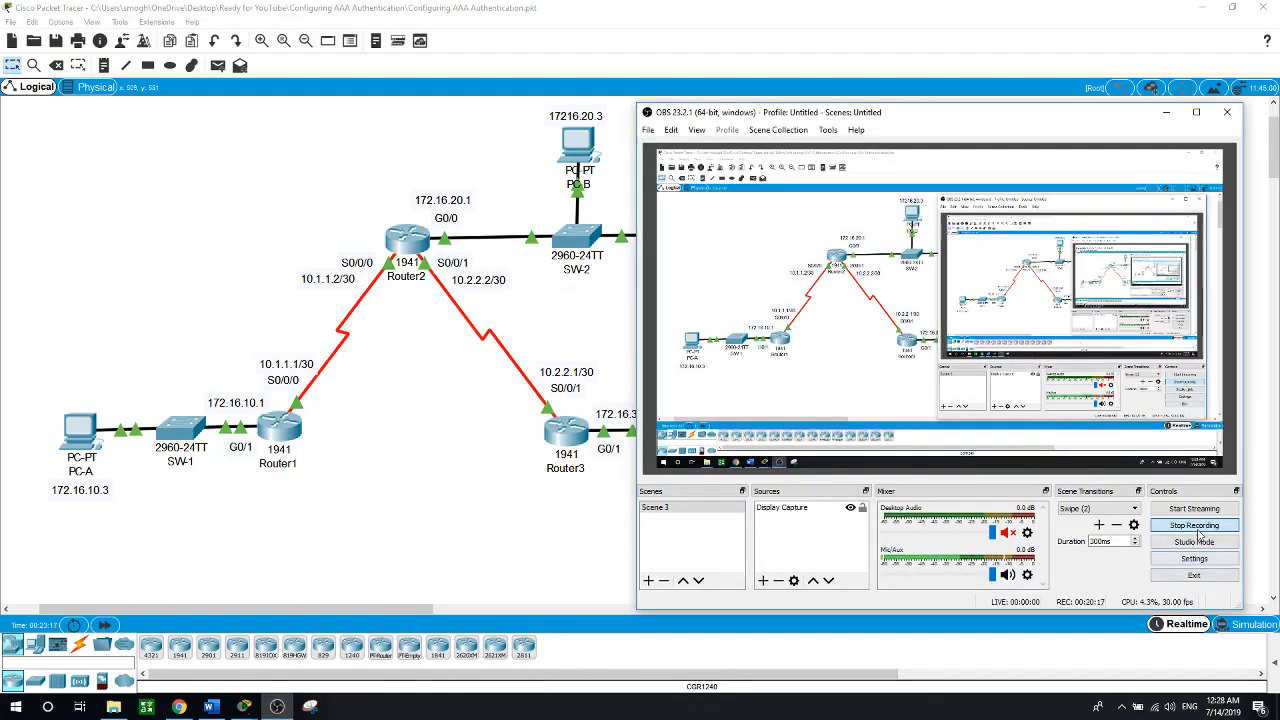